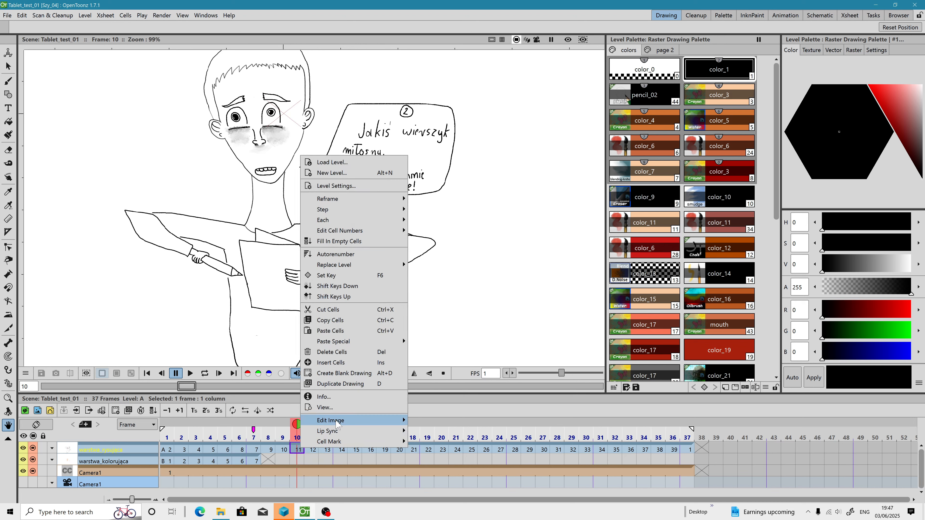
Step: Inspect the canvas size of the level in the first column
mouse_move(339, 423)
left_click(237, 465)
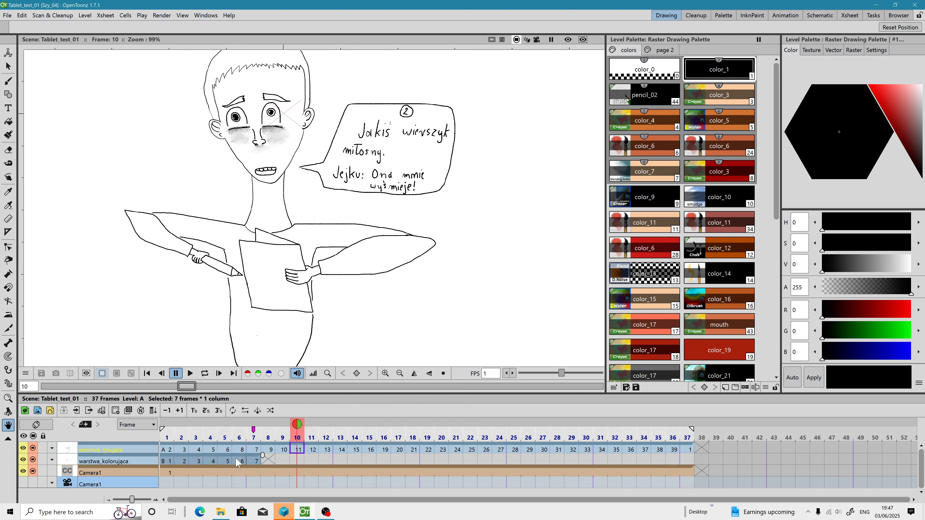
left_click(269, 450)
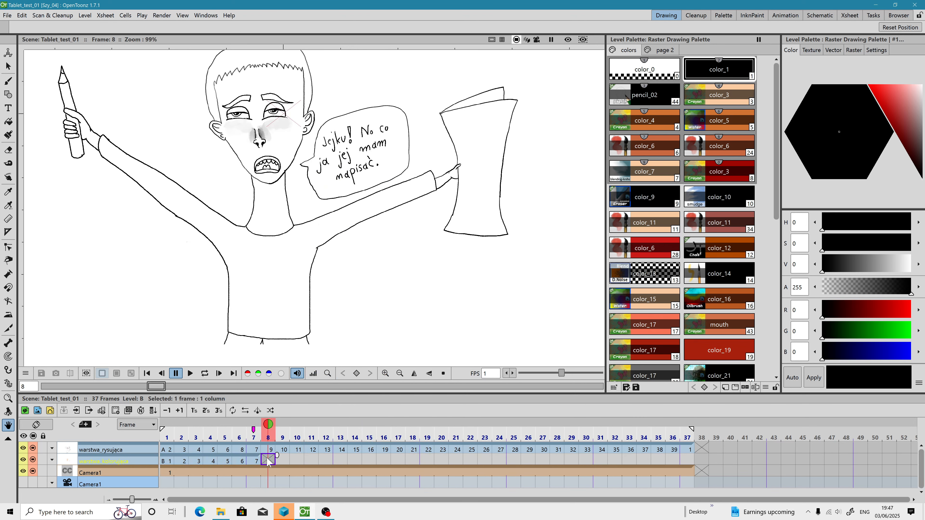
right_click(168, 450)
mouse_move(197, 424)
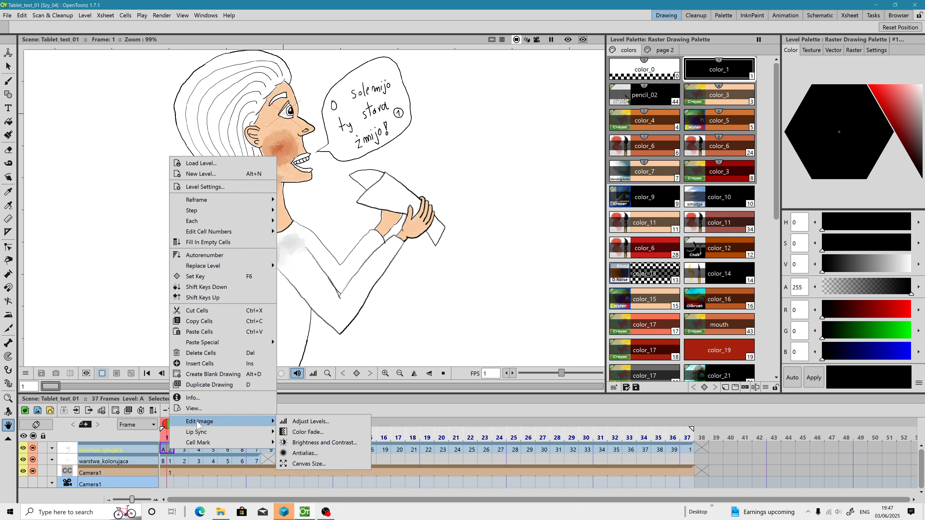
left_click(307, 463)
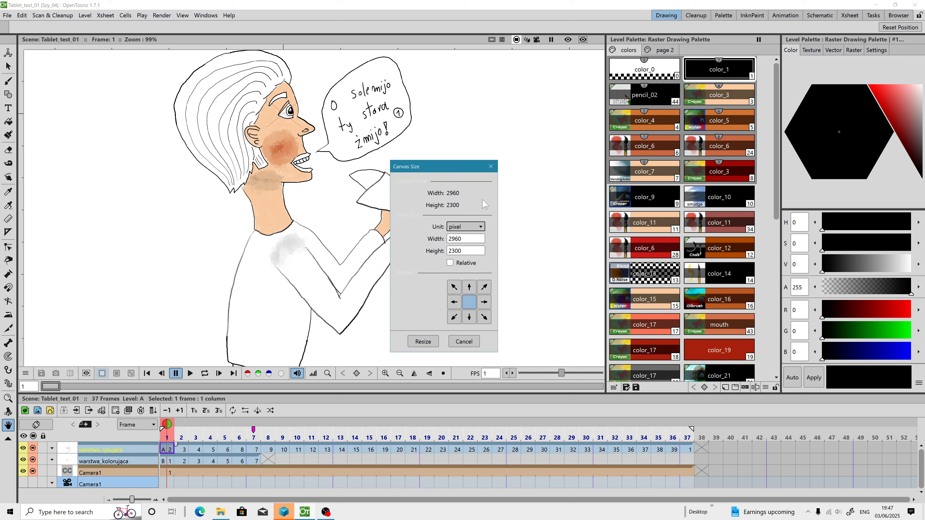
left_click(491, 167)
Step: Inspect the canvas size of the level in the second column
left_click(168, 461)
right_click(167, 462)
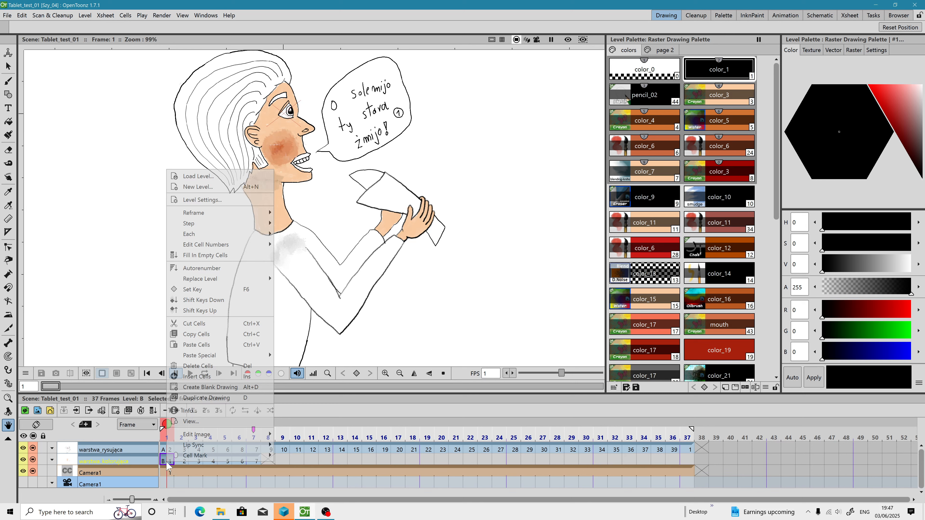
mouse_move(196, 434)
left_click(309, 478)
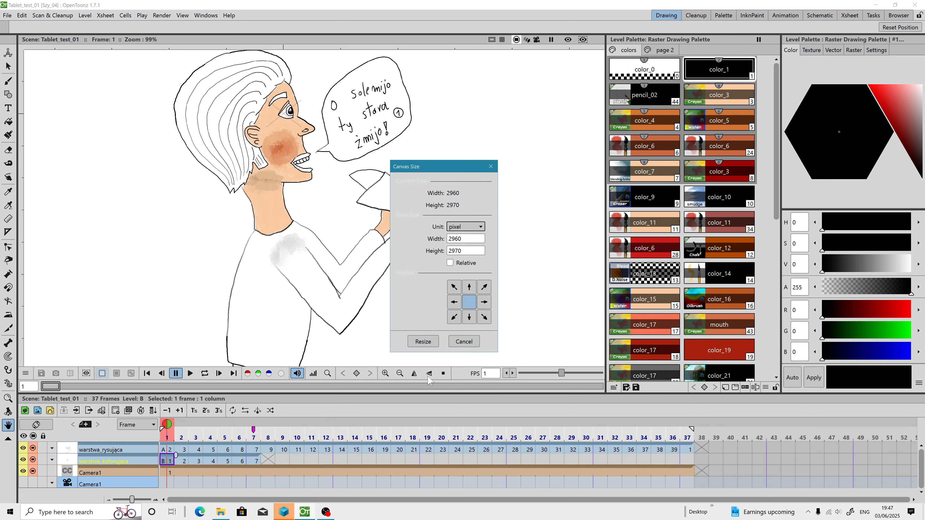
left_click(491, 166)
Step: Examine the drawing's placement within the camera frame, then pick the Brush tool
scroll(255, 197, "down", 4)
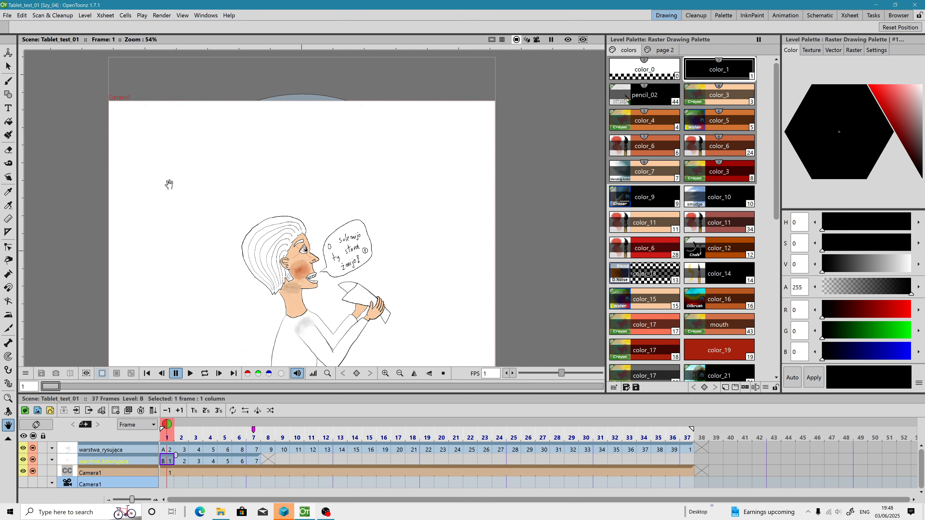
left_click_drag(165, 157, 166, 127)
left_click_drag(227, 91, 271, 251)
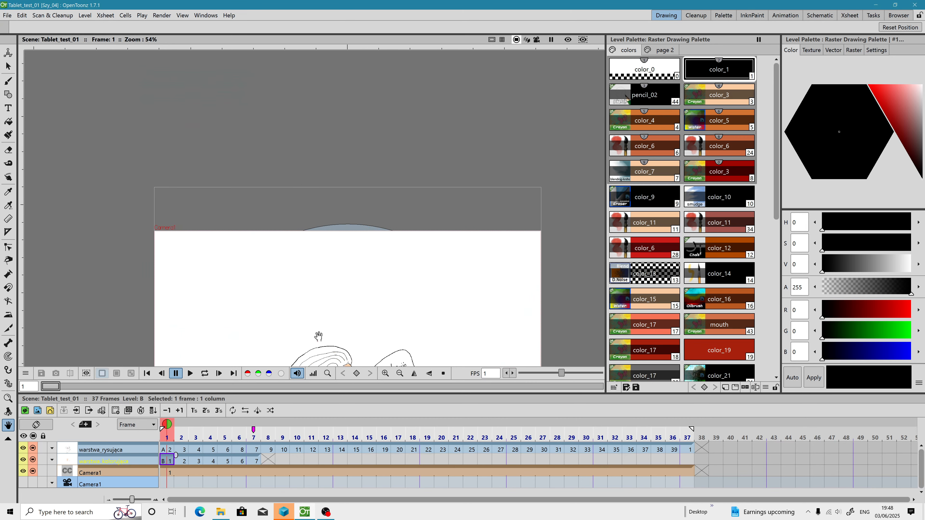
mouse_move(318, 335)
left_mouse_down()
mouse_move(295, 229)
mouse_move(250, 188)
left_mouse_up()
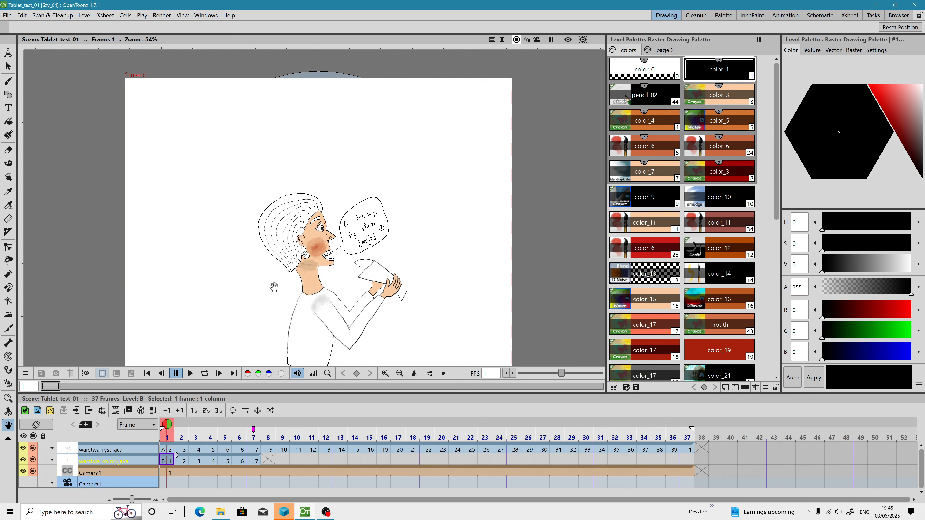
left_click_drag(274, 287, 280, 220)
left_click(8, 81)
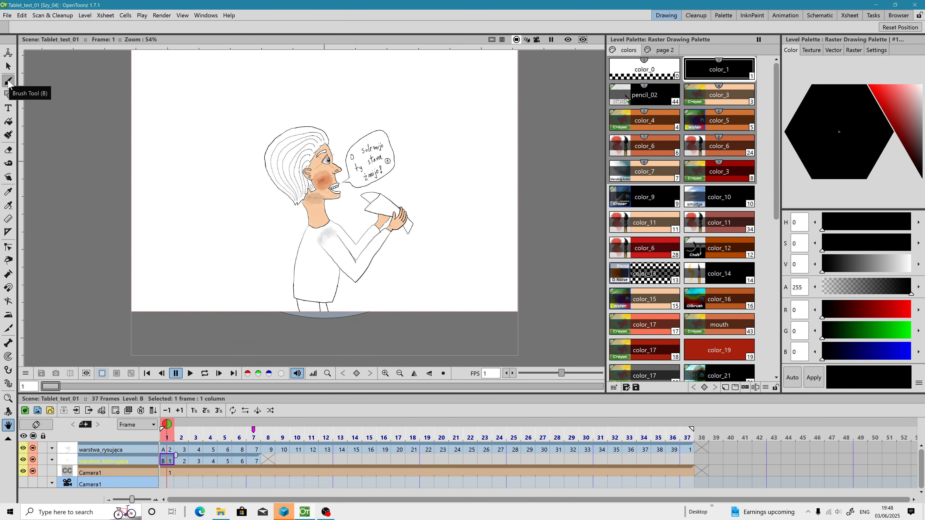
Step: Create a new scene
left_click(5, 16)
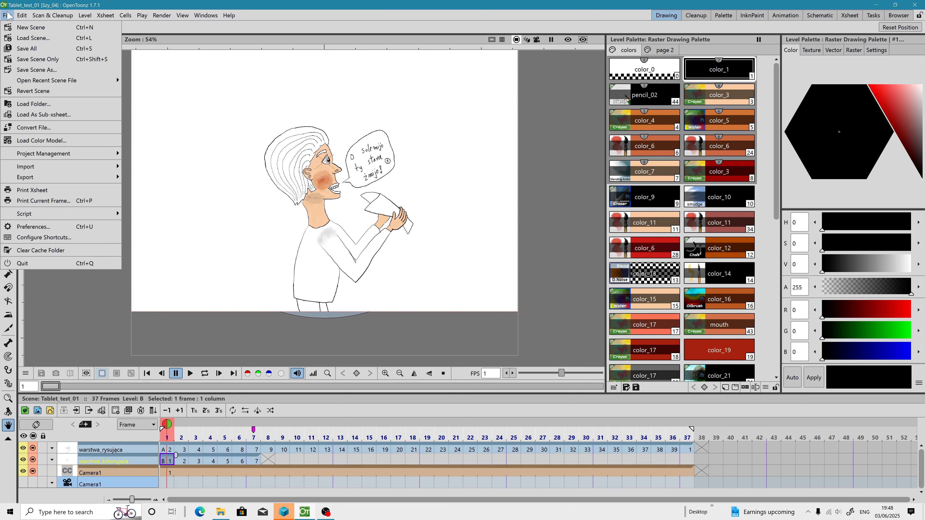
left_click(13, 28)
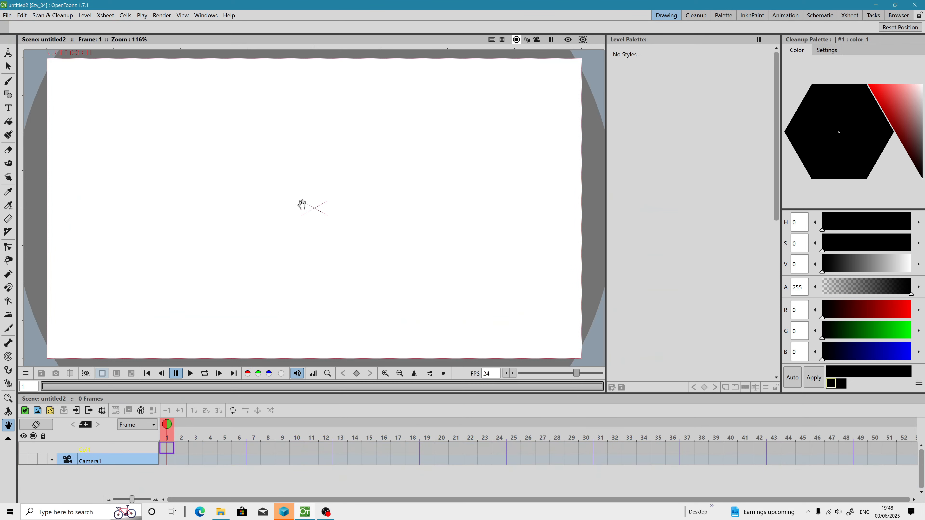
Step: Switch to File Explorer and delete scenes.xml and the Szy_04 folder from the tablet_01_test_opentoonz 1.7.1 folder
left_click(221, 512)
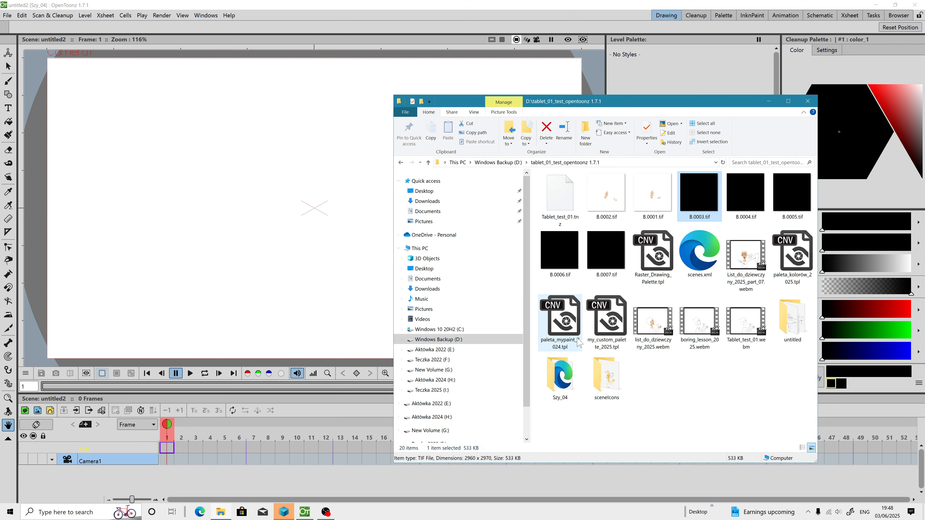
left_click(498, 162)
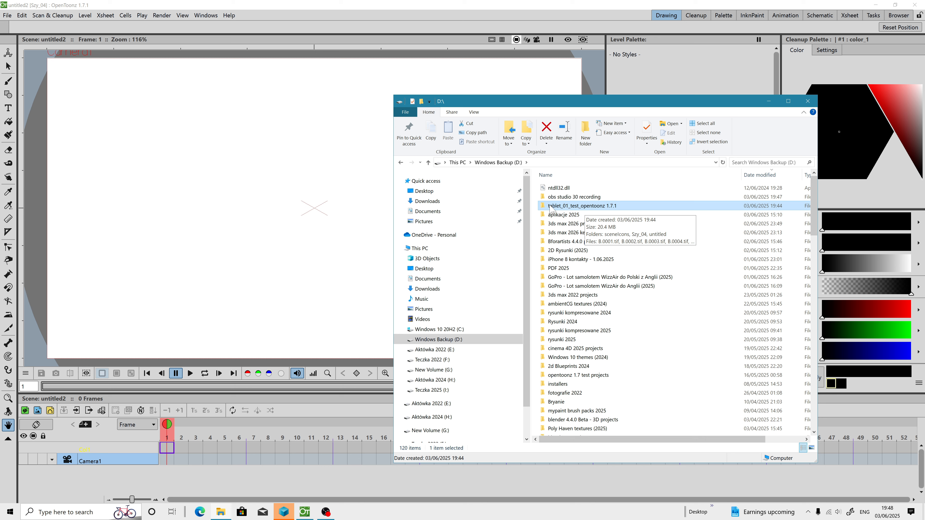
double_click(567, 206)
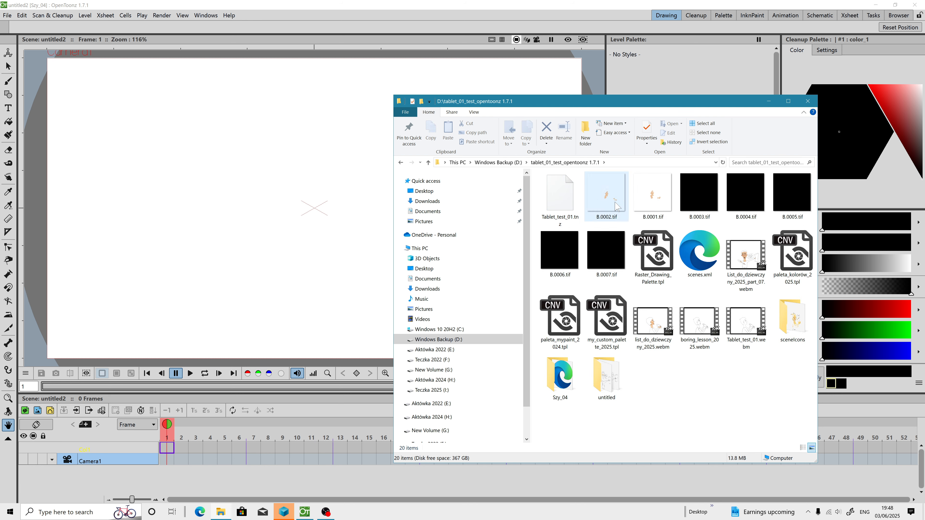
left_click(710, 259)
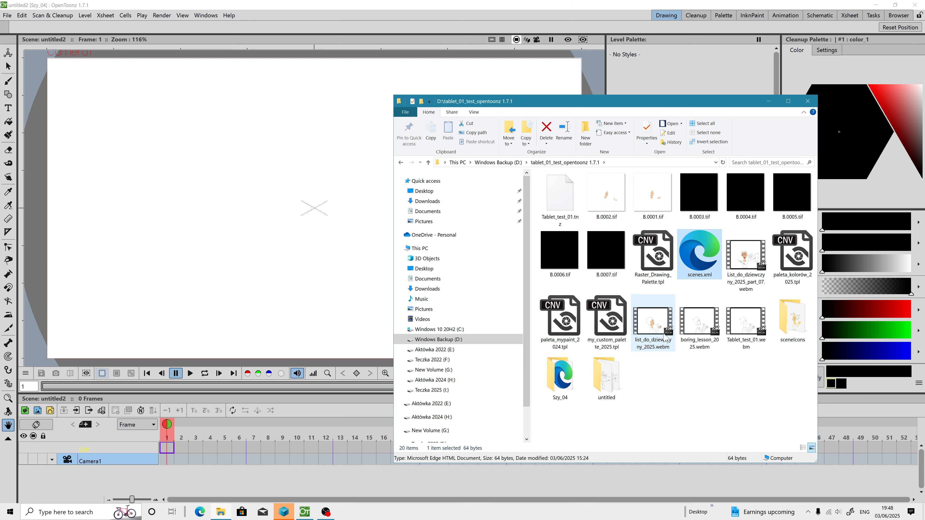
left_click(557, 380, "ctrl")
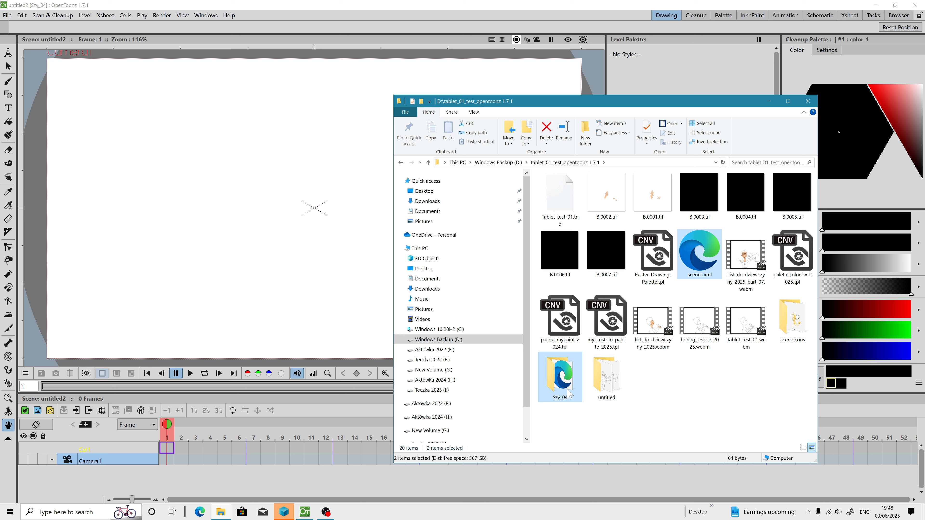
key("Delete")
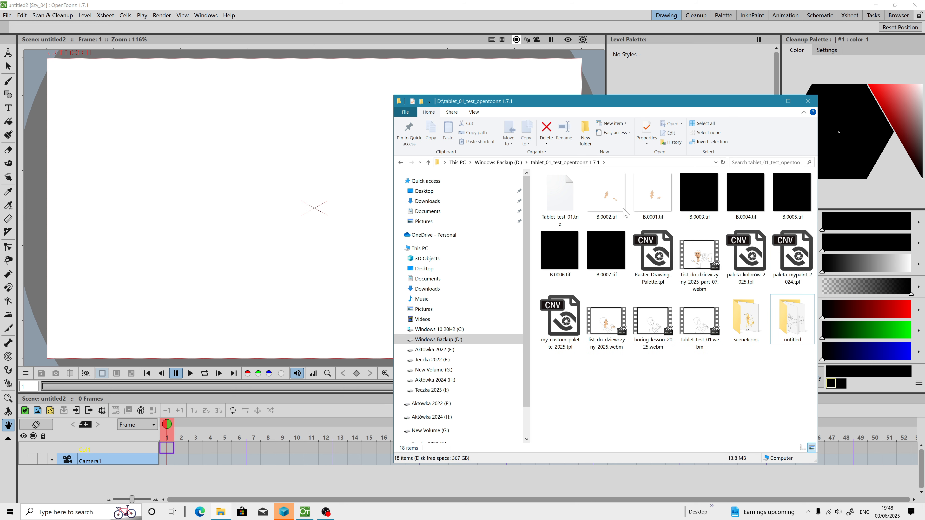
Step: Delete the image files B.0001.tif through B.0007.tif from the project folder
left_click(699, 260)
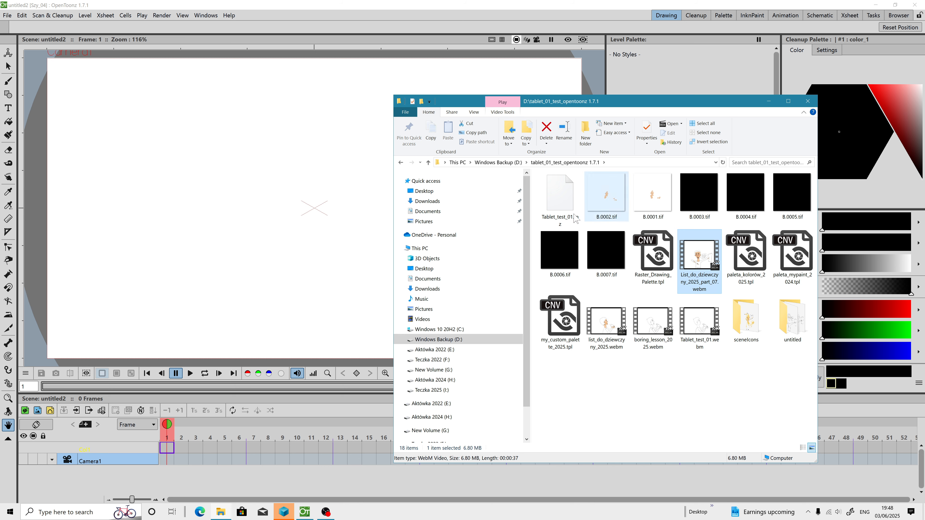
left_click(614, 260)
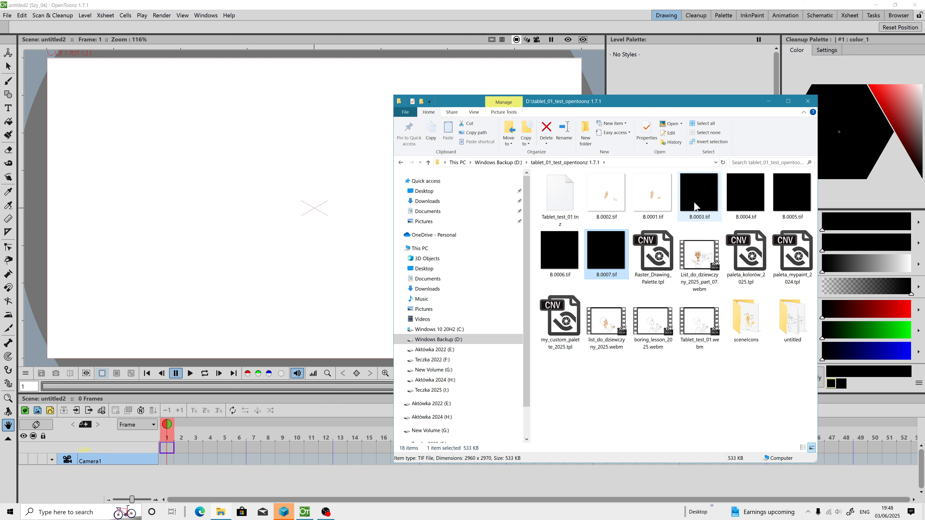
left_click(562, 266)
left_click(597, 263)
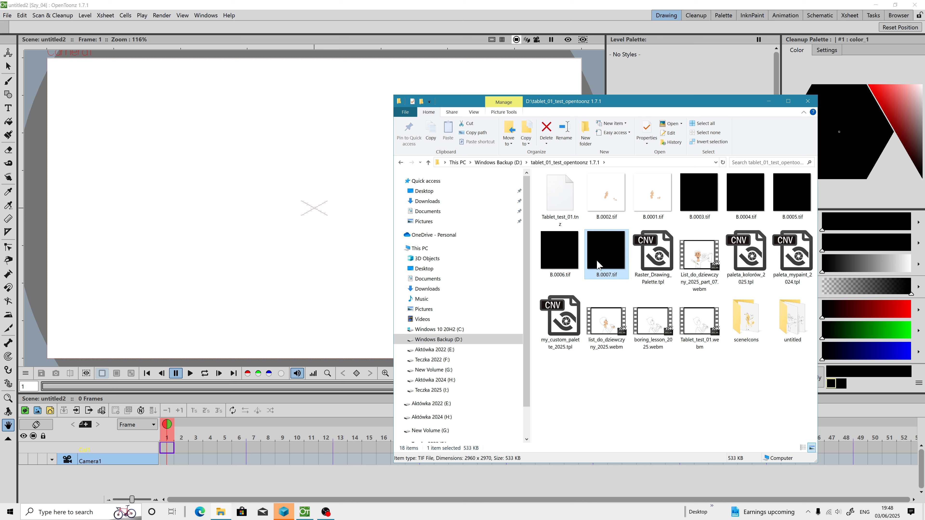
left_click(565, 259, "ctrl")
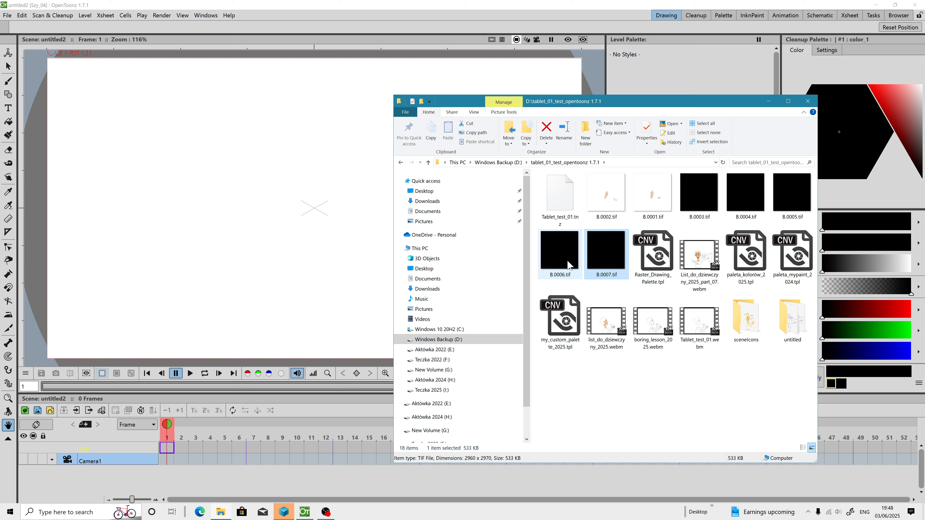
left_click(703, 198, "ctrl")
left_click(746, 196, "ctrl")
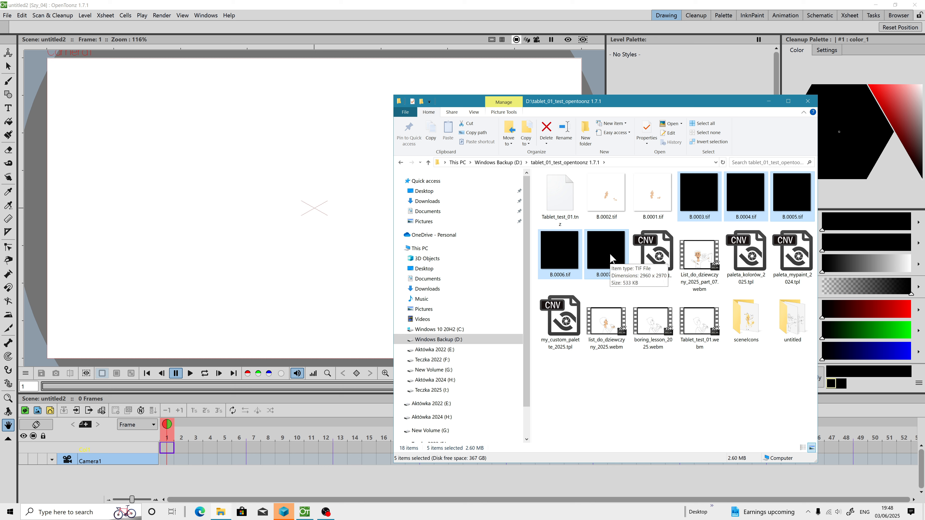
left_click(652, 193, "ctrl")
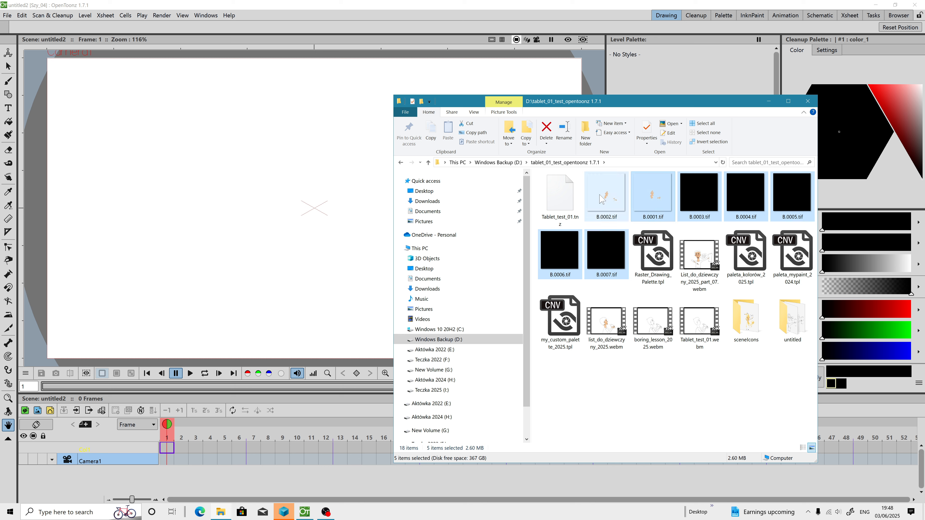
left_click(607, 193, "ctrl")
left_click(547, 128)
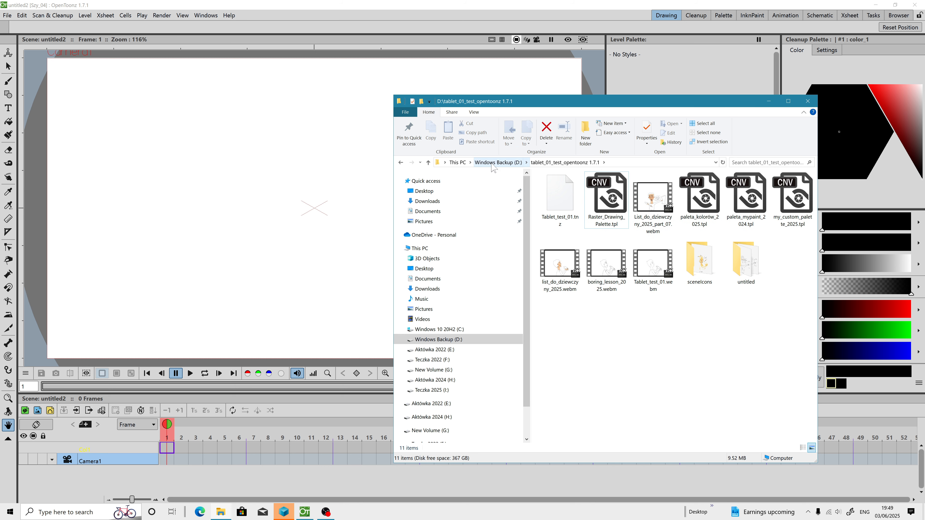
Step: Set the custom project path in Preferences to D:\tablet_01_test_opentoonz 1.7.1
left_click(7, 15)
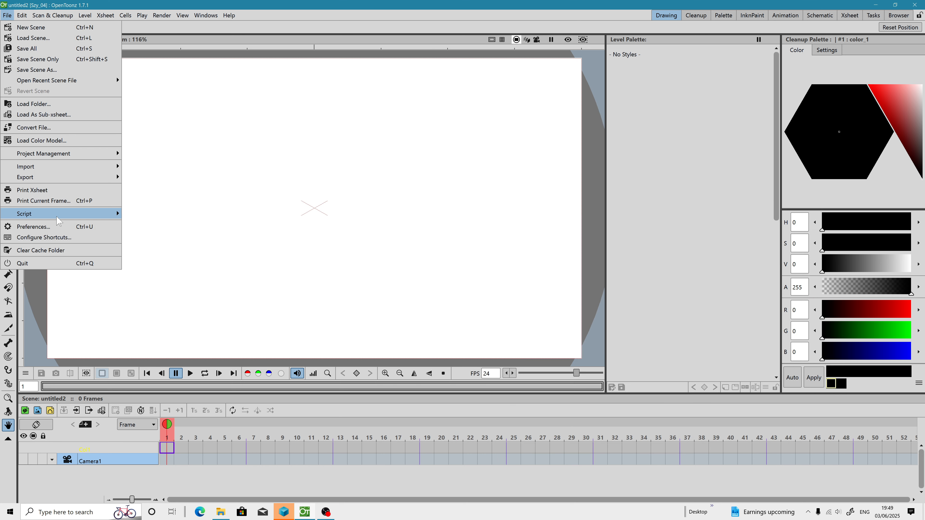
left_click(33, 226)
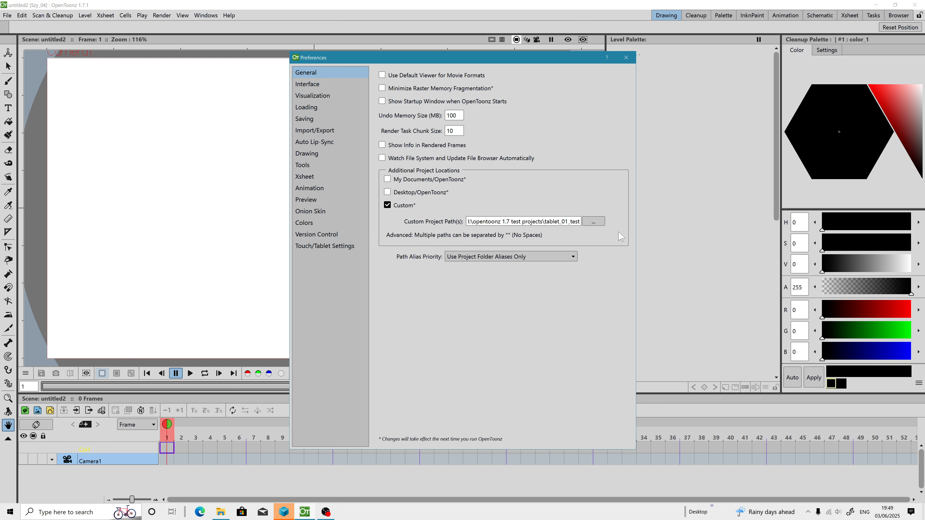
left_click(599, 225)
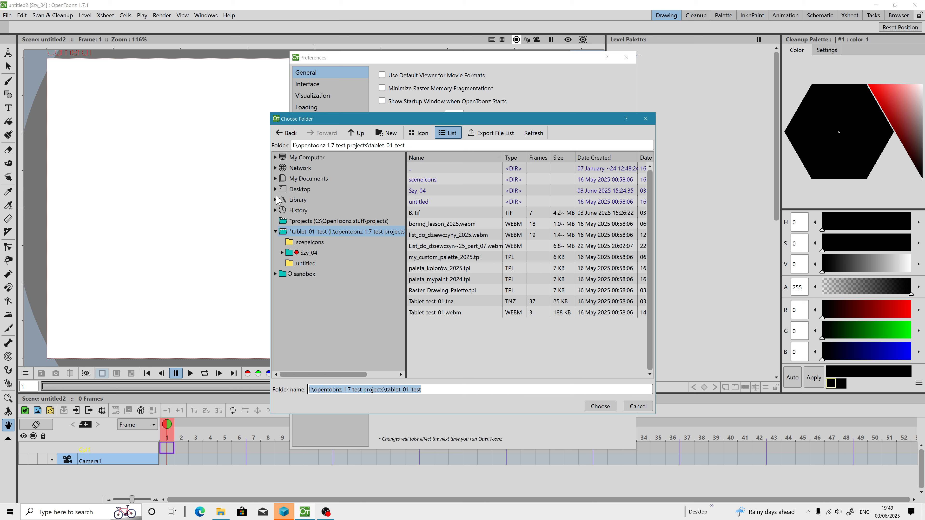
left_click(275, 158)
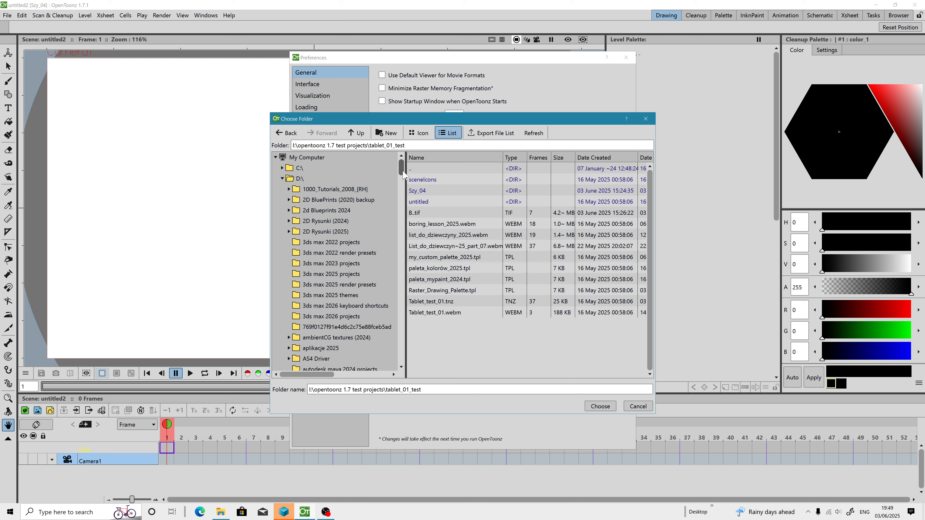
left_click_drag(402, 171, 390, 313)
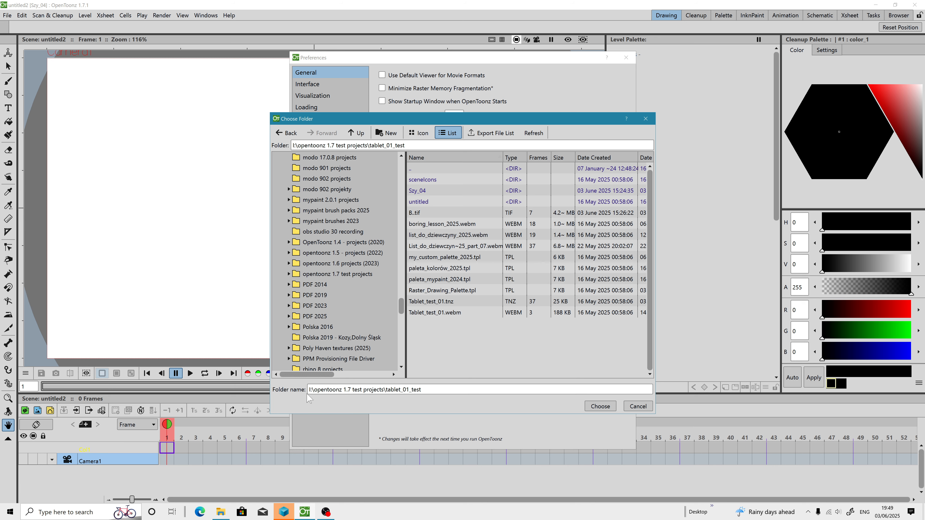
left_click(221, 513)
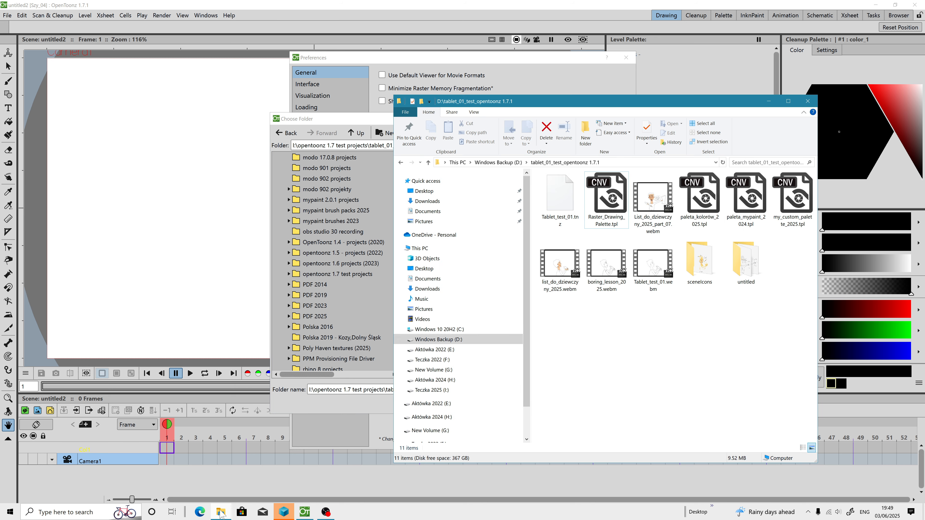
left_click(220, 513)
scroll(349, 344, "down", 3)
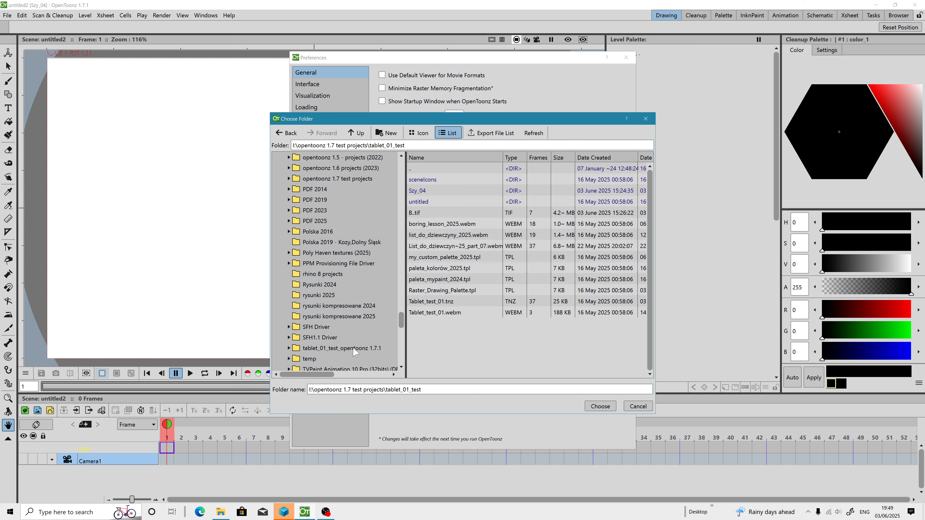
left_click(355, 350)
left_click(605, 411)
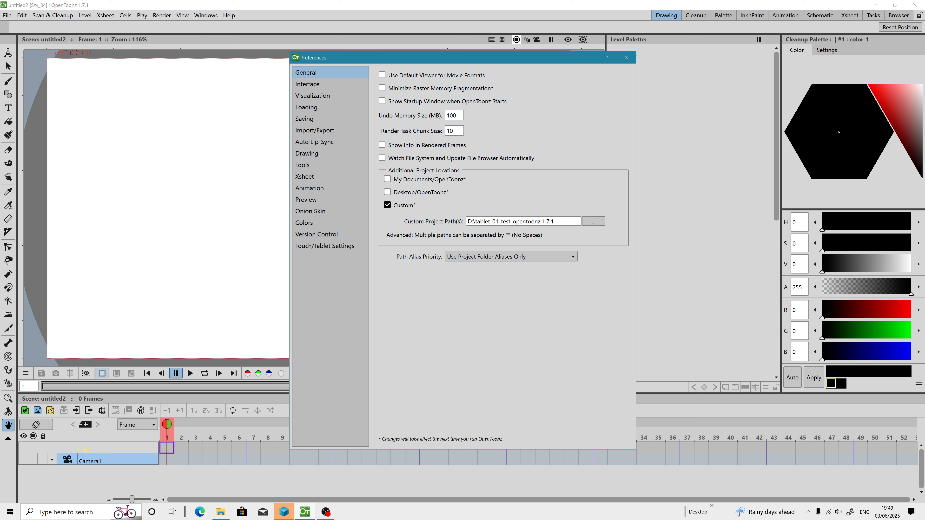
left_click(626, 57)
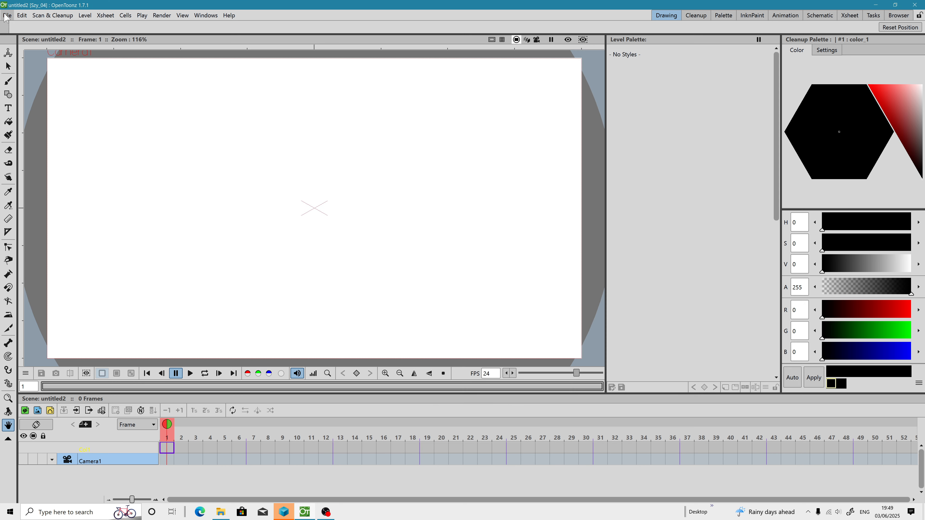
Step: Maximize the project folder window in File Explorer and quit OpenToonz
left_click(7, 15)
left_click(220, 511)
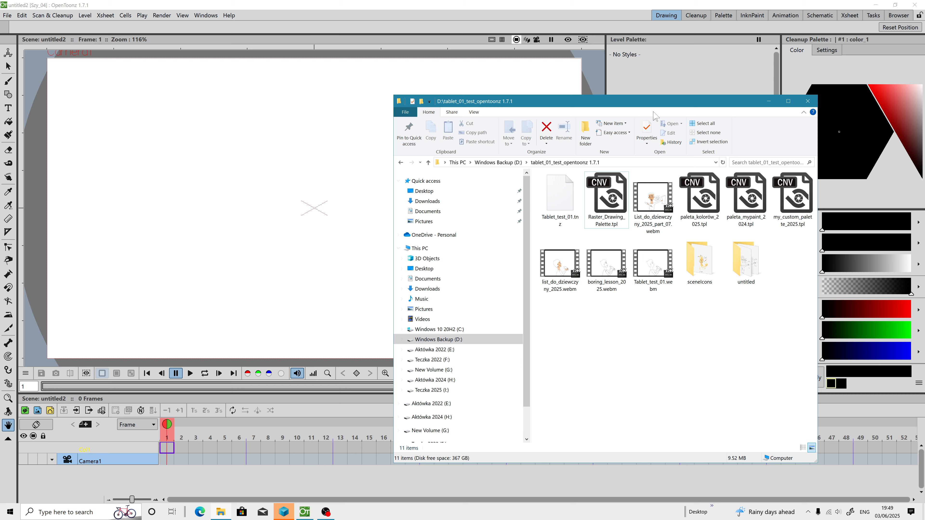
double_click(783, 95)
left_click(311, 513)
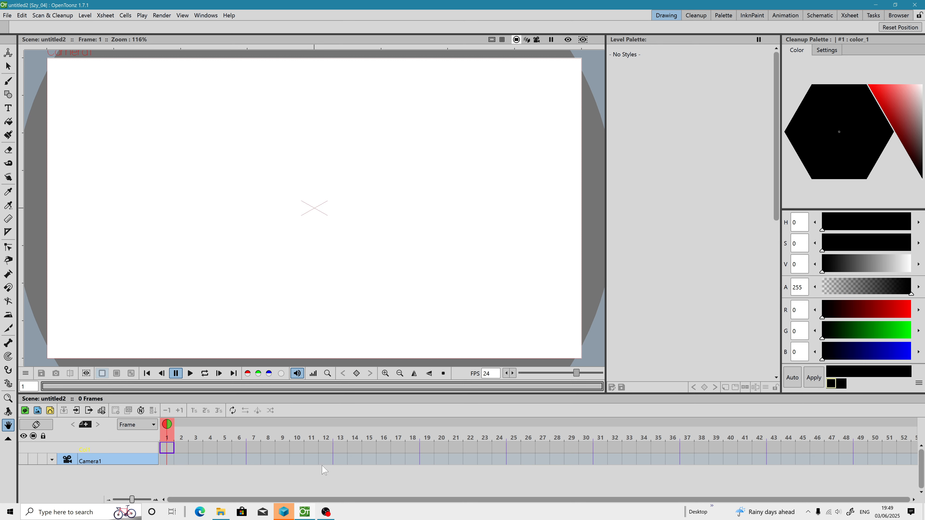
left_click(7, 16)
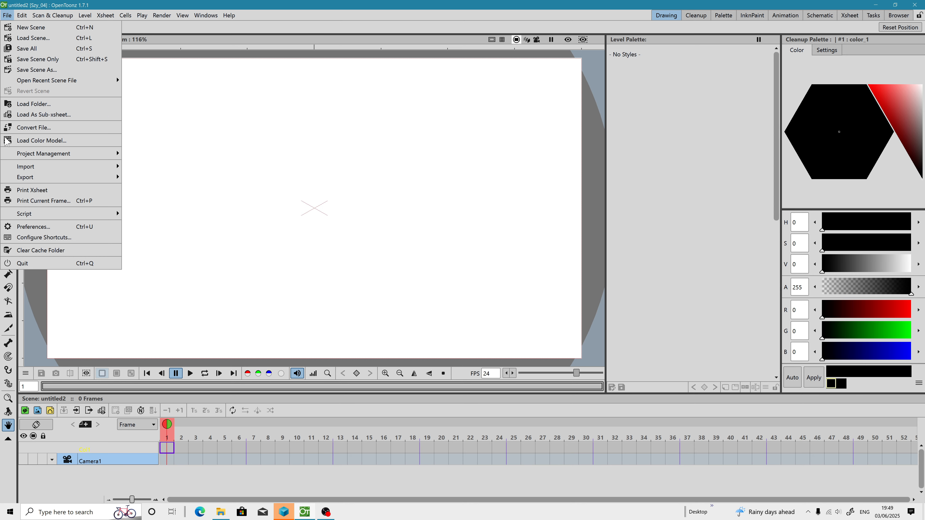
left_click(23, 262)
Step: Open the file location of the OpenToonz shortcut from the Start menu's program list
left_click(11, 512)
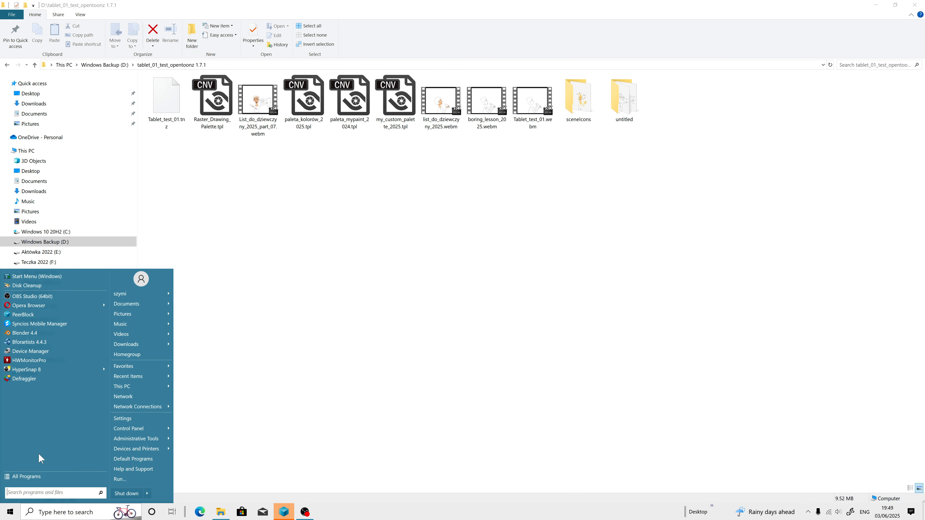
left_click(29, 476)
left_click_drag(105, 304, 103, 405)
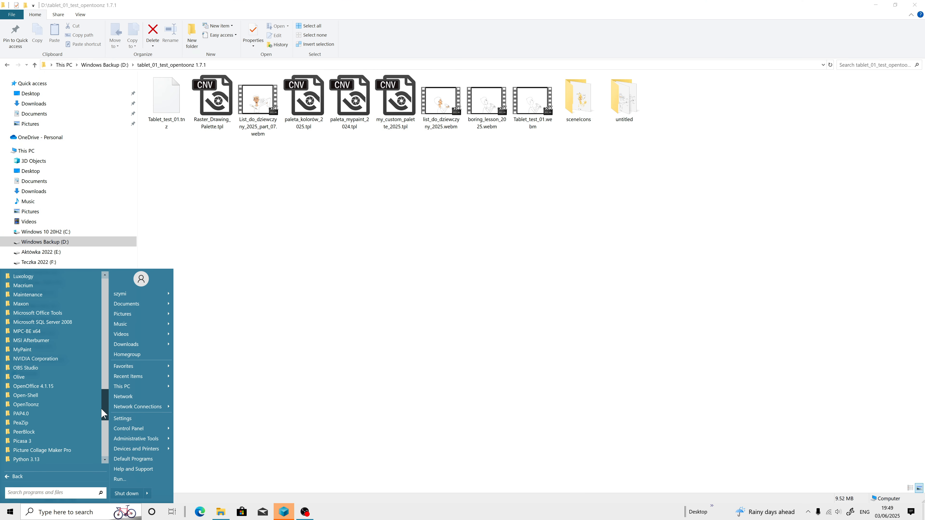
scroll(54, 436, "down", 2)
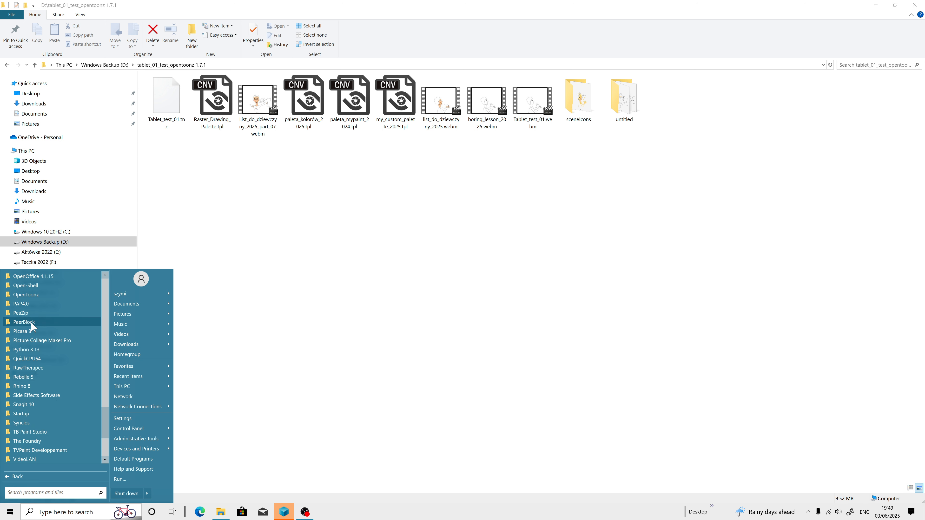
left_click(35, 295)
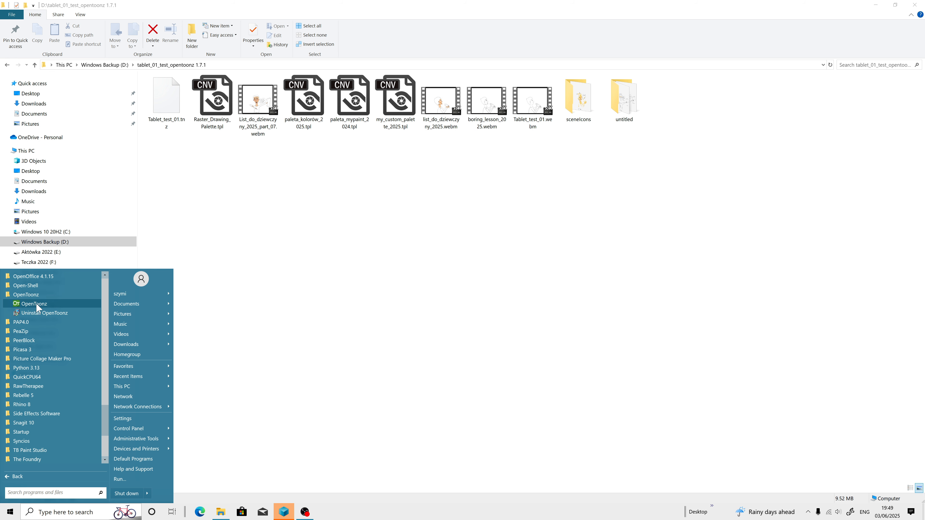
right_click(36, 303)
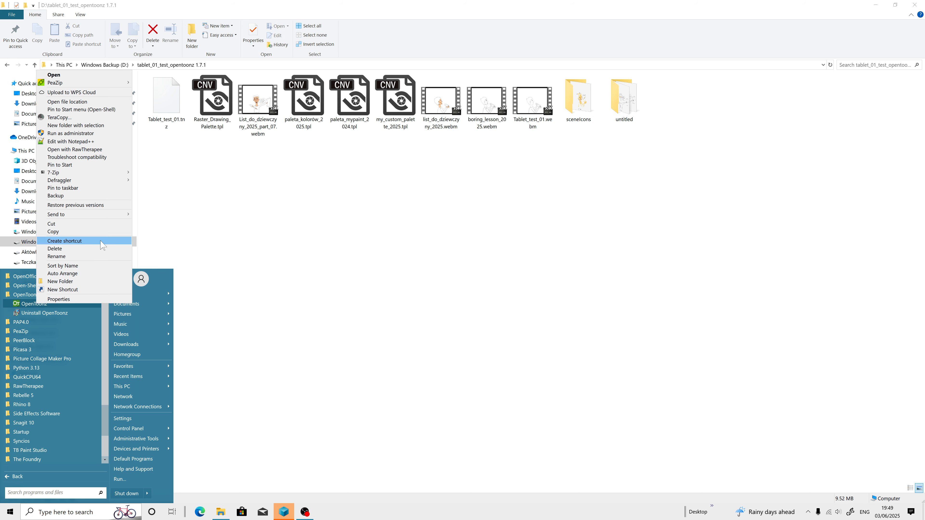
left_click(72, 102)
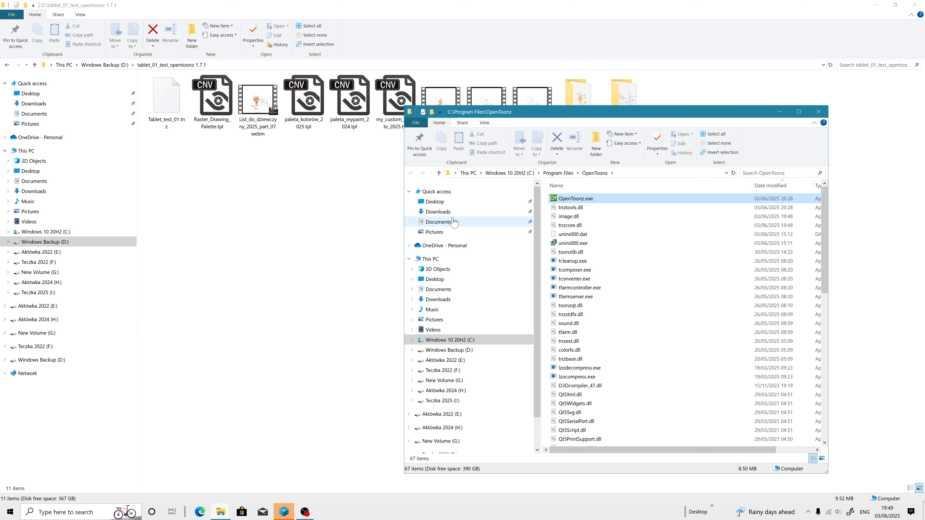
Step: Browse the srv subfolder of the OpenToonz install folder and inspect its files
scroll(616, 326, "down", 12)
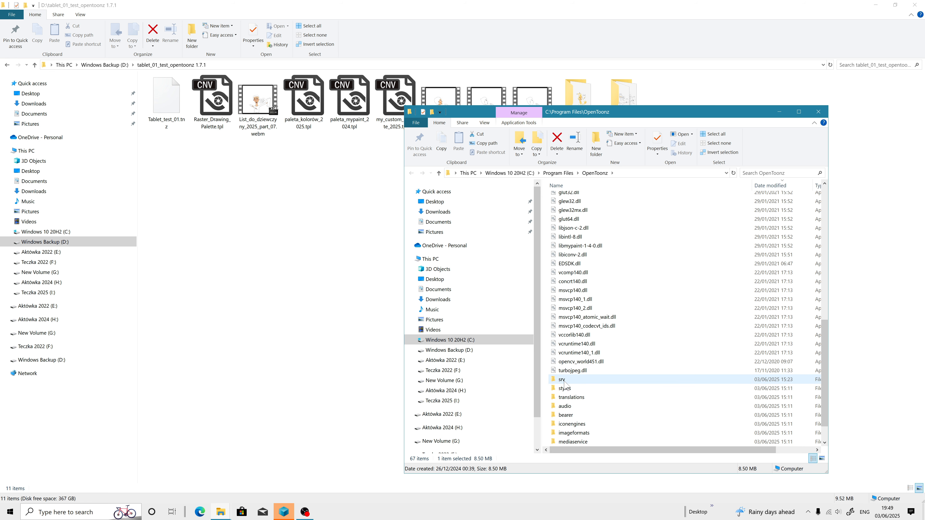
double_click(563, 380)
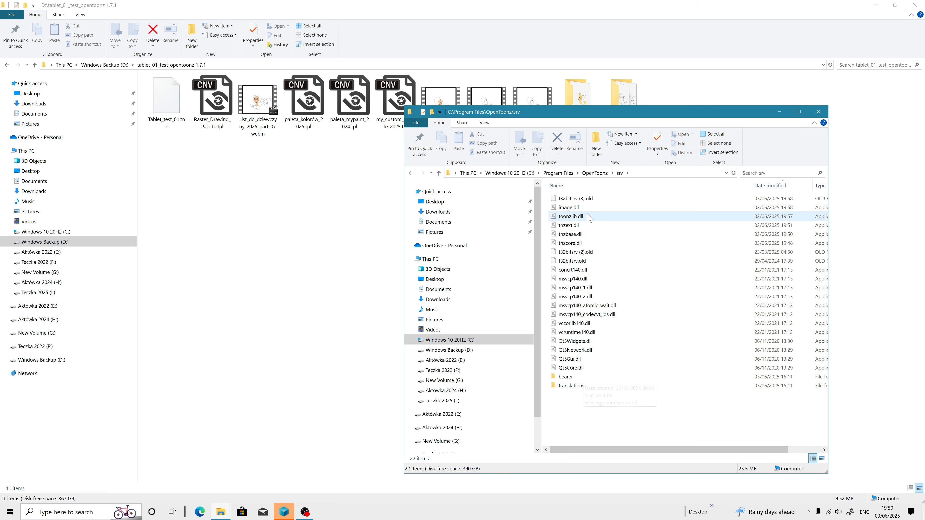
left_click(584, 200)
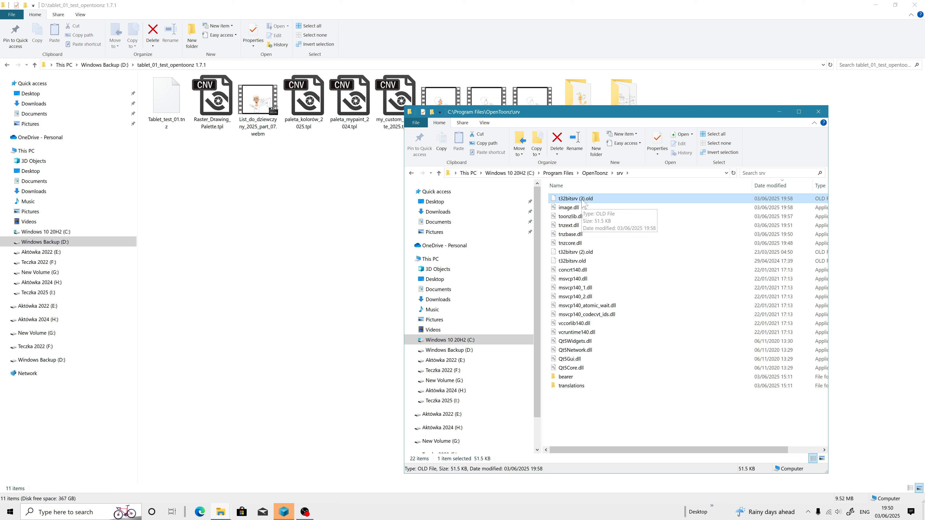
left_click(584, 200)
left_click(581, 241)
left_click(586, 199)
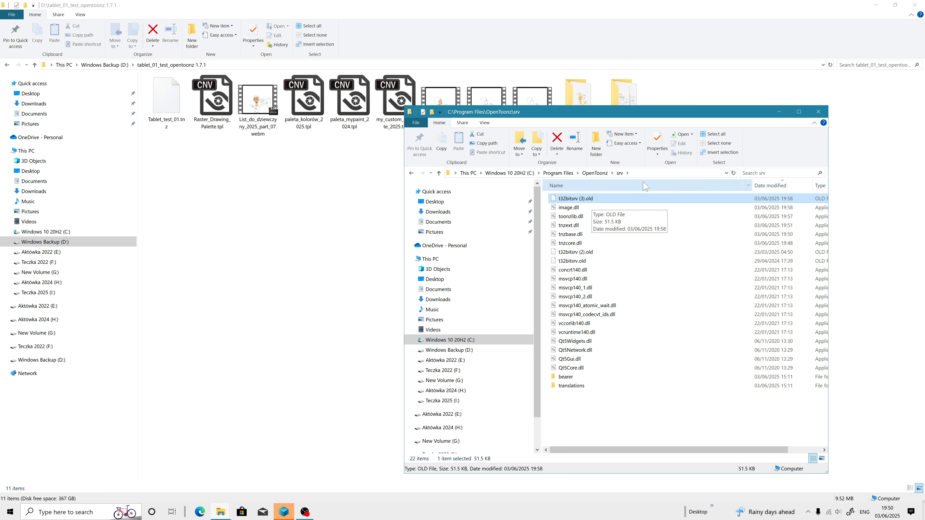
Step: Launch OpenToonz.exe from the install folder and minimize the Explorer window
left_click(595, 173)
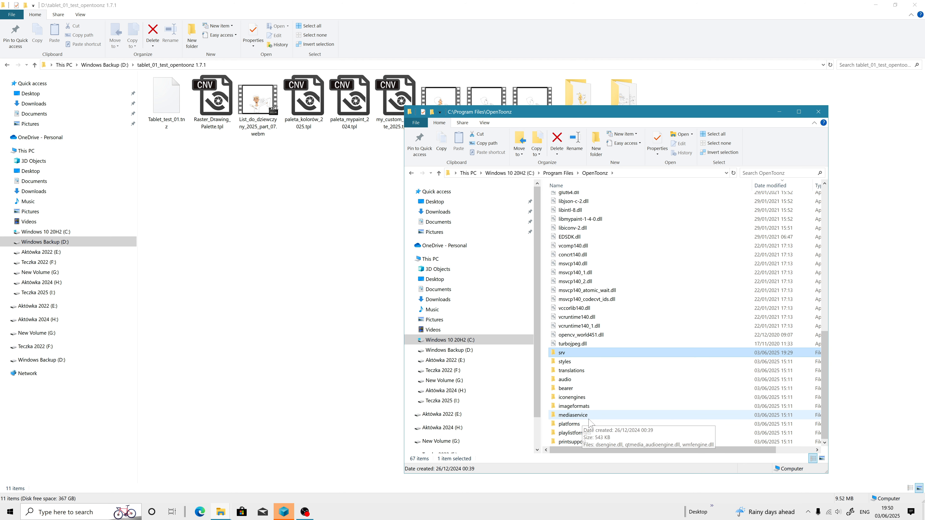
scroll(580, 415, "up", 8)
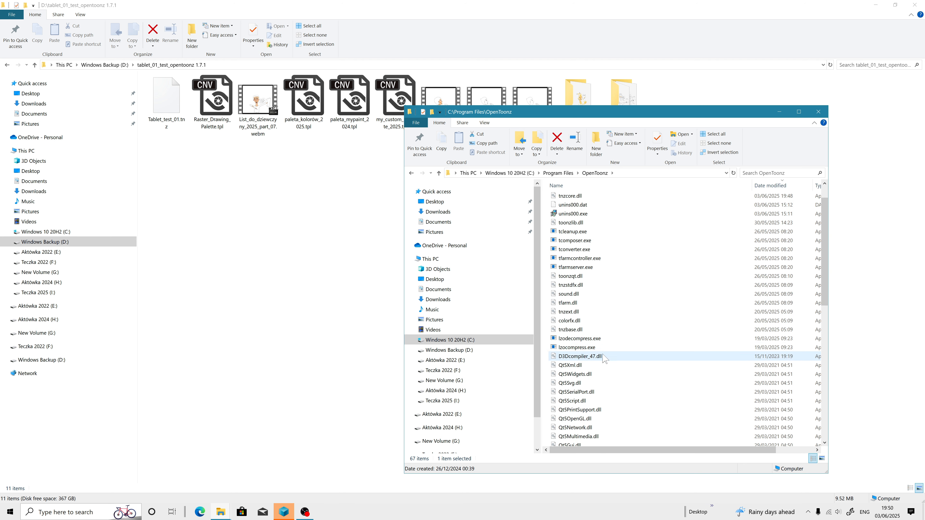
scroll(599, 352, "up", 1)
double_click(583, 199)
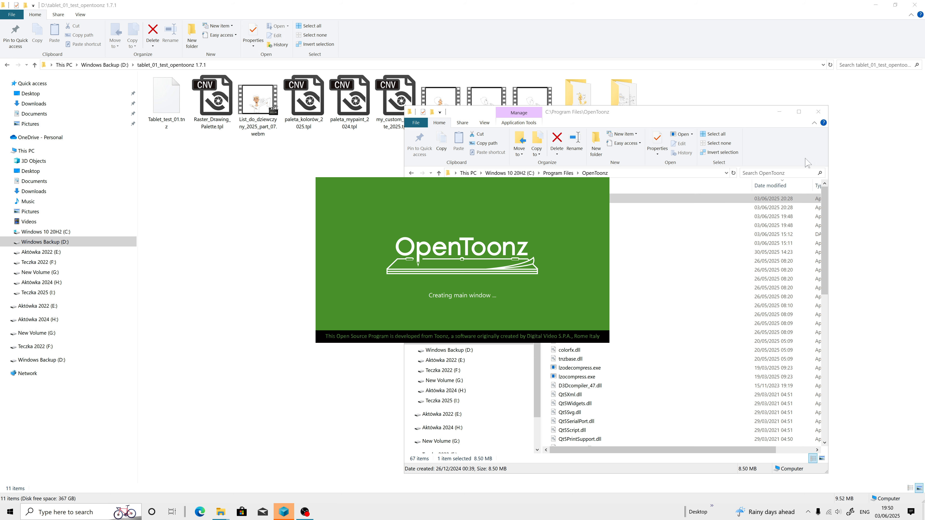
left_click(779, 112)
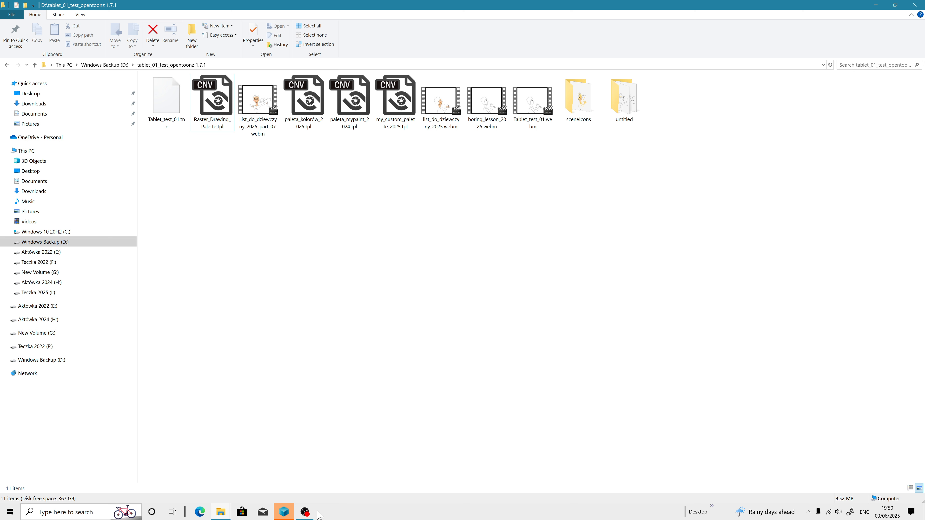
Step: Check the OpenToonz version in the About OpenToonz dialog and close it
left_click(325, 511)
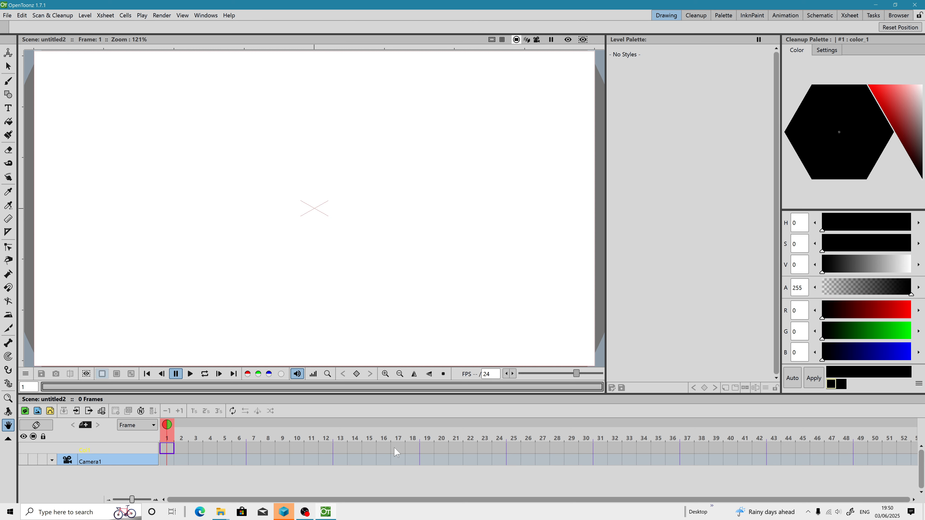
left_click(229, 16)
left_click(259, 75)
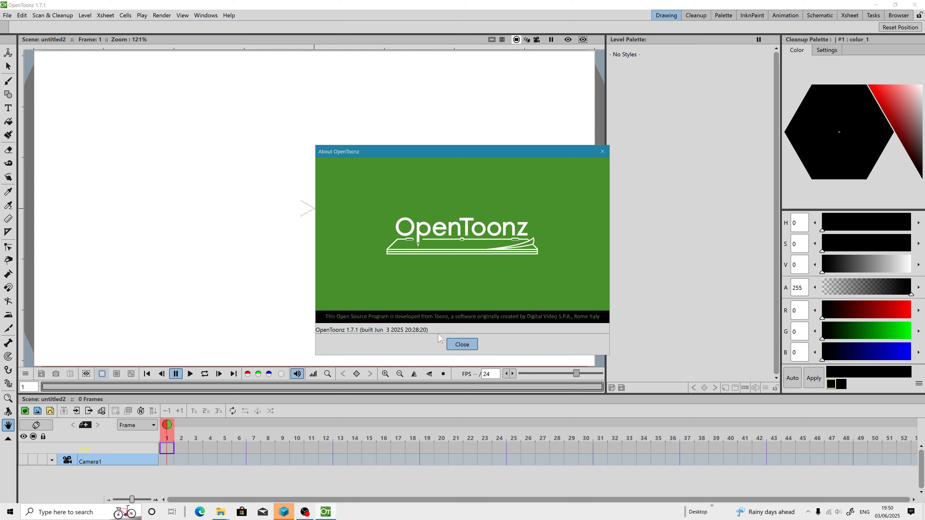
left_click(461, 344)
Step: Start a new project under the tablet_01_test_opentoonz 1.7.1 root and enable all three Append $scenepath options
left_click(7, 15)
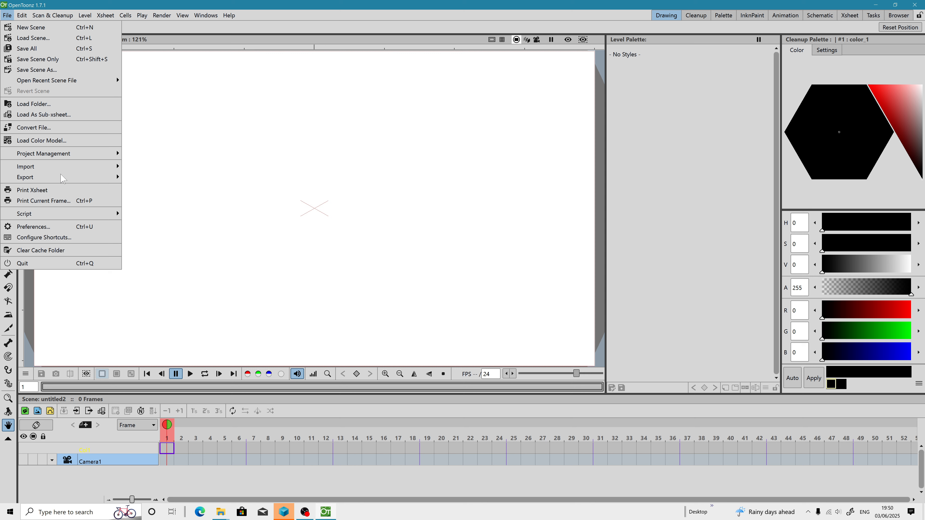
mouse_move(58, 156)
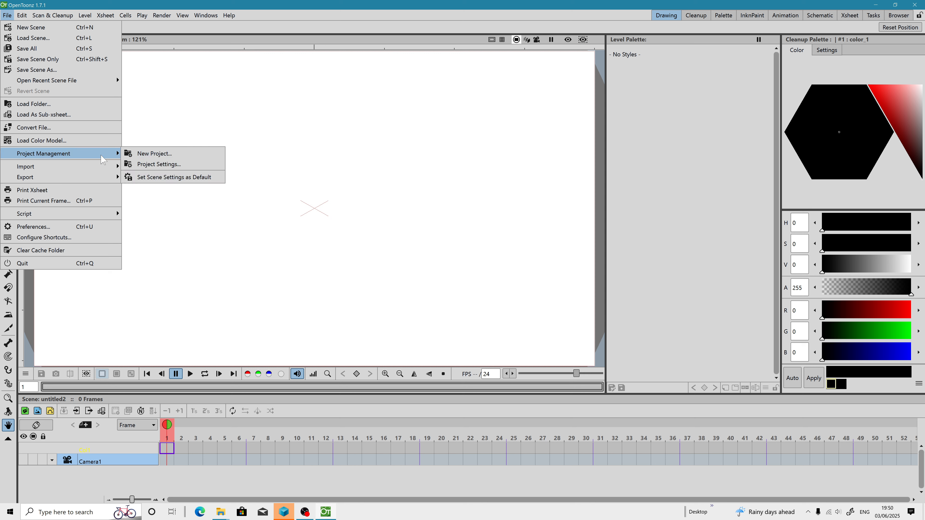
left_click(155, 153)
double_click(262, 109)
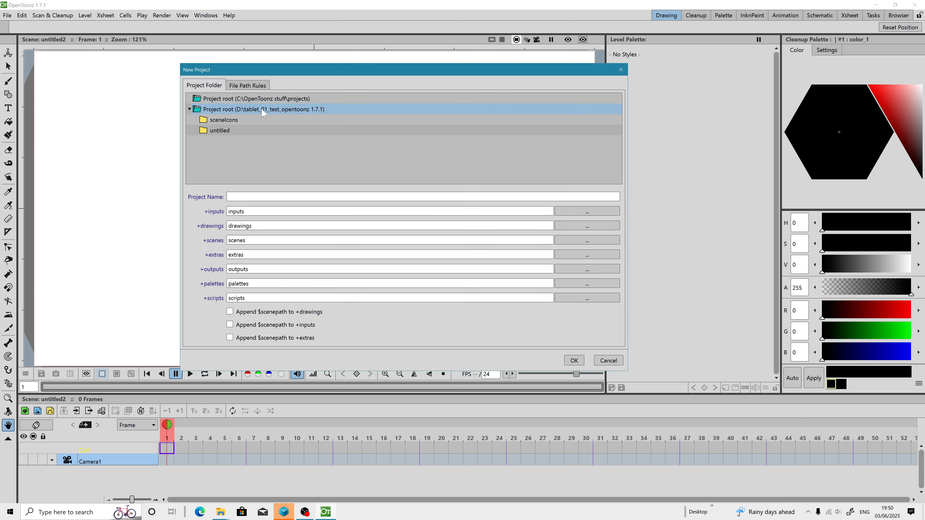
left_click(248, 312)
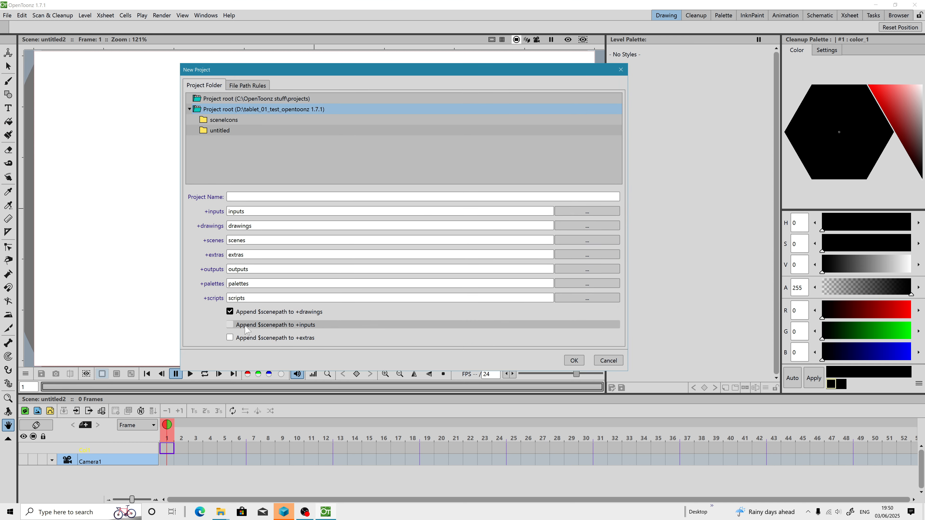
left_click(248, 325)
left_click(248, 338)
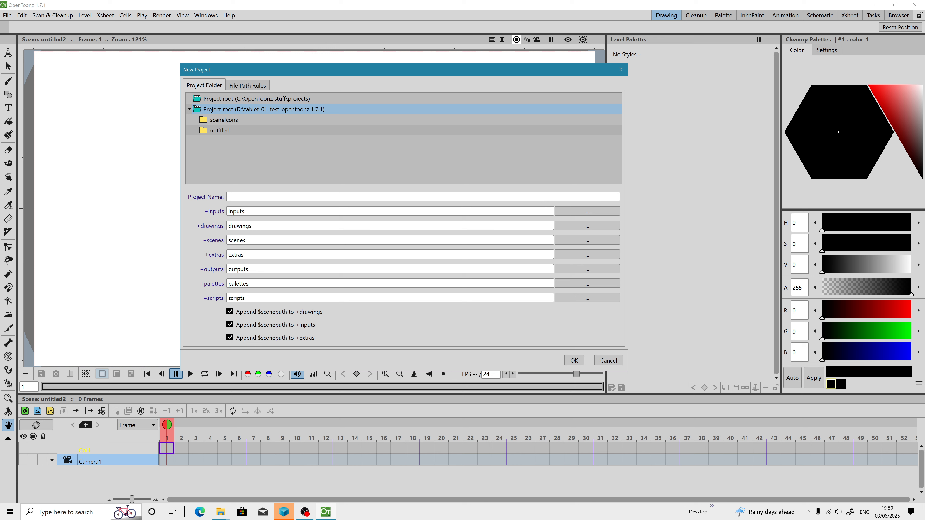
Step: Name the project camera_match_resolution and set +inputs to D:\tablet_01_test_opentoonz 1.7.1
left_click(248, 197)
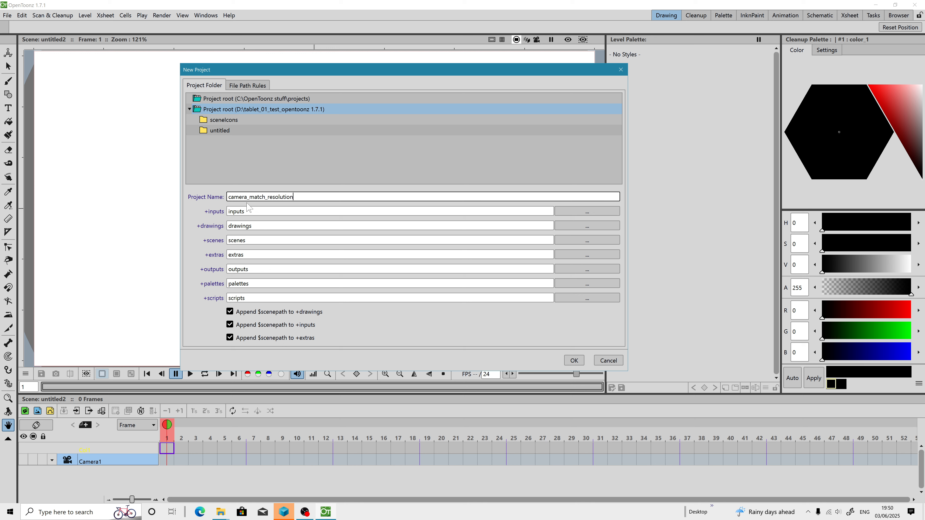
left_click(587, 212)
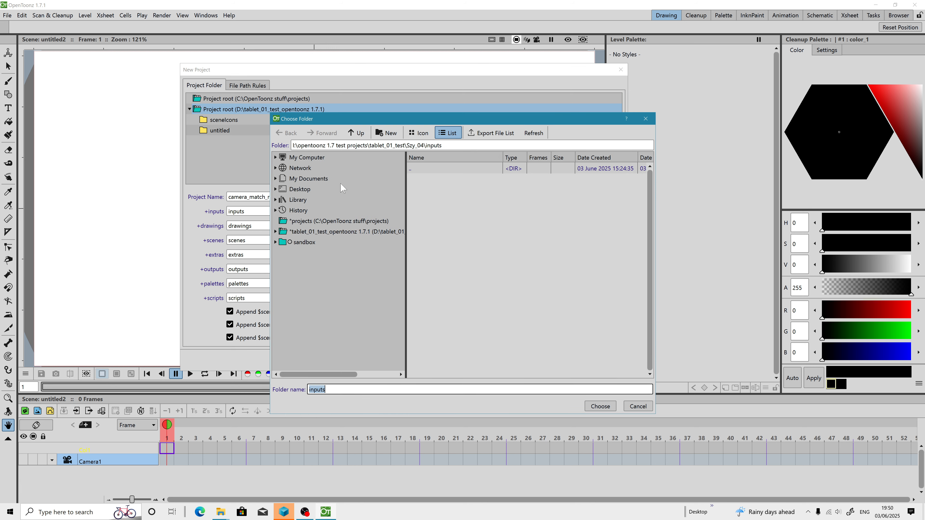
left_click(328, 232)
left_click(402, 219)
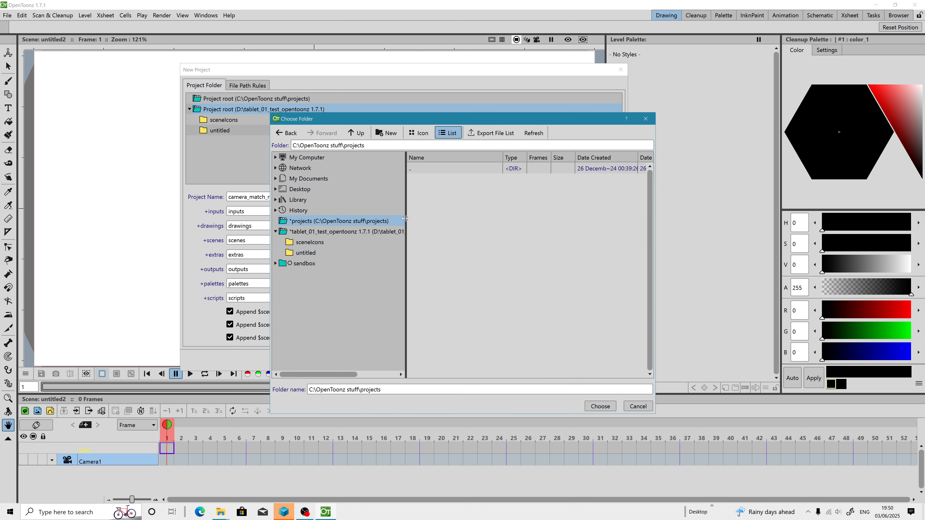
left_click(401, 229)
left_click_drag(419, 228, 506, 235)
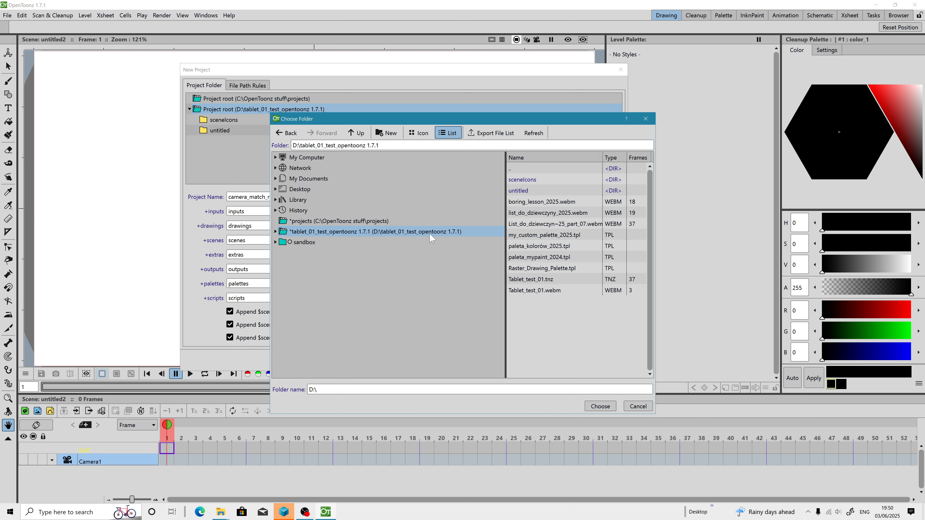
left_click(599, 405)
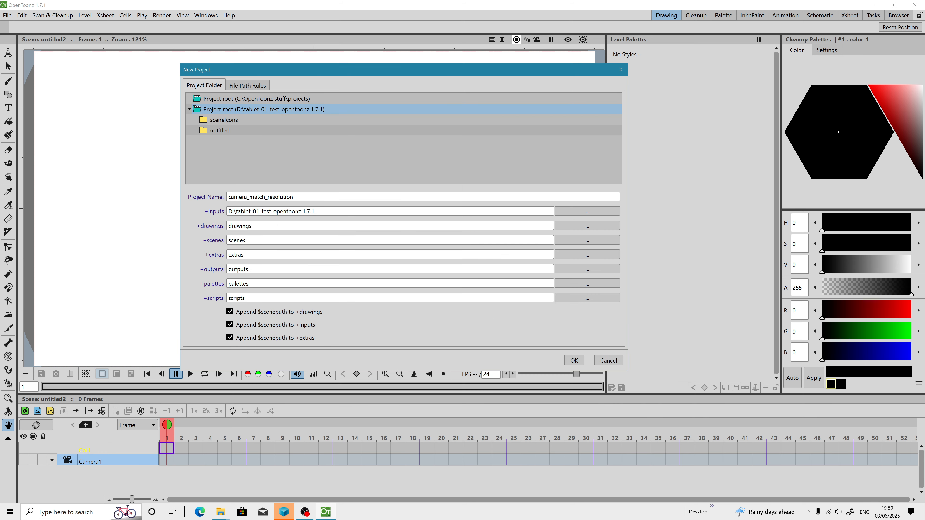
Step: Set +drawings to the D:\tablet_01_test_opentoonz 1.7.1 folder
left_click(587, 226)
left_click(381, 233)
left_click(599, 406)
Step: Set both +scenes and +extras to the D:\tablet_01_test_opentoonz 1.7.1 folder
left_click(564, 242)
left_click(394, 232)
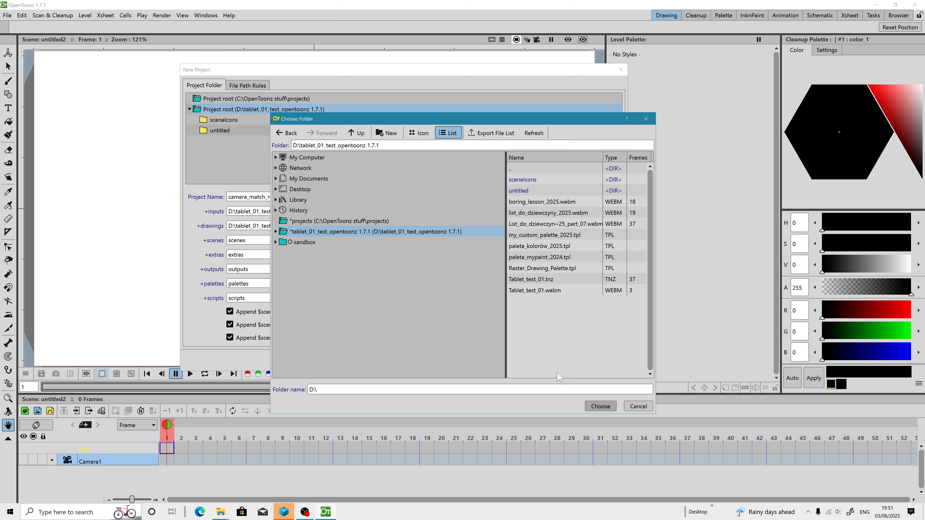
left_click(599, 407)
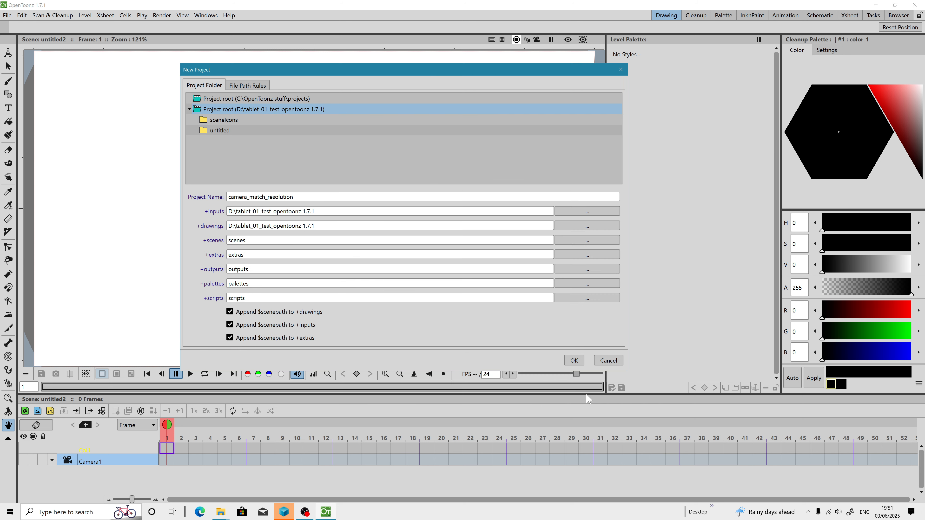
left_click(564, 257)
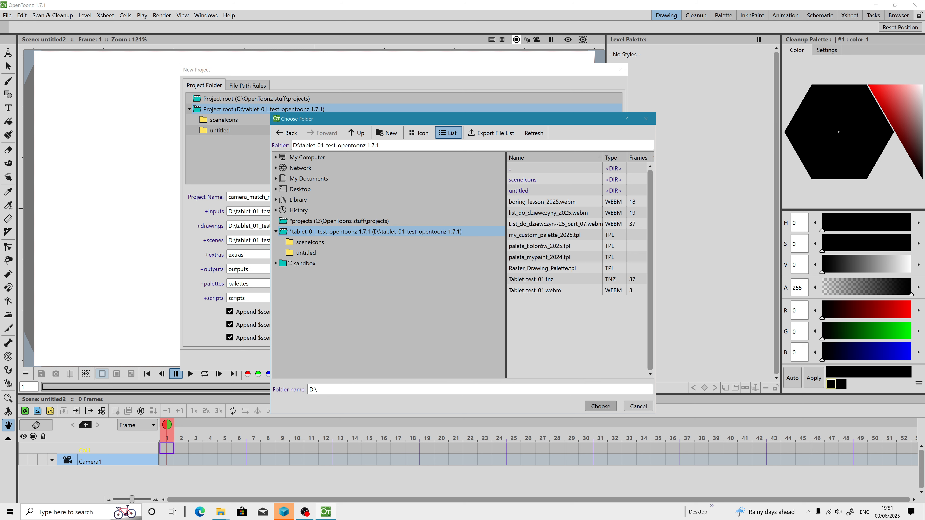
left_click(601, 406)
Step: Set both +outputs and +palettes to the D:\tablet_01_test_opentoonz 1.7.1 folder
left_click(557, 270)
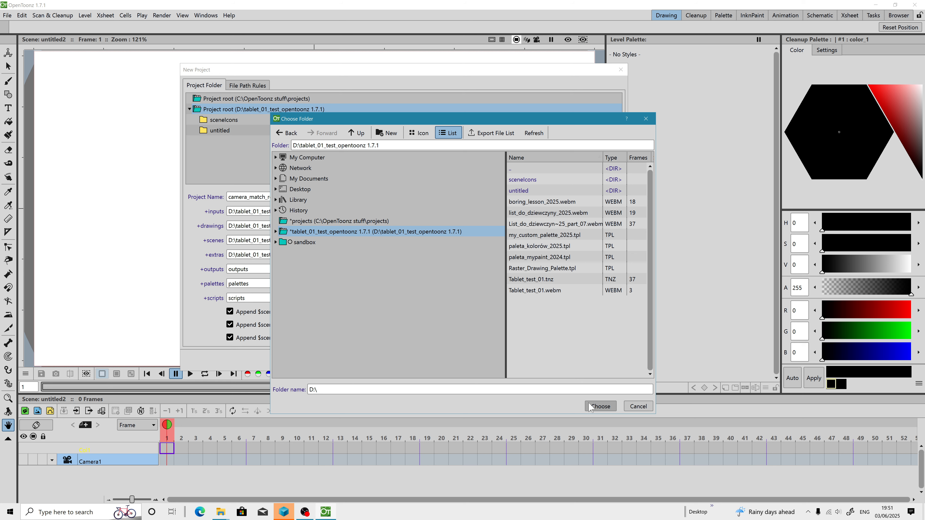
left_click(600, 406)
left_click(573, 284)
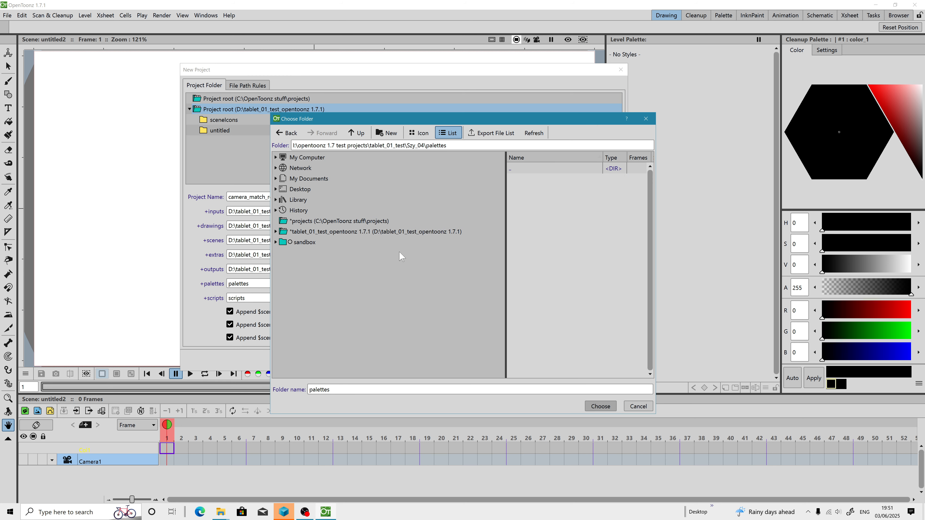
left_click(601, 406)
Step: Set +scripts to the D:\tablet_01_test_opentoonz 1.7.1 folder and create the project
left_click(587, 297)
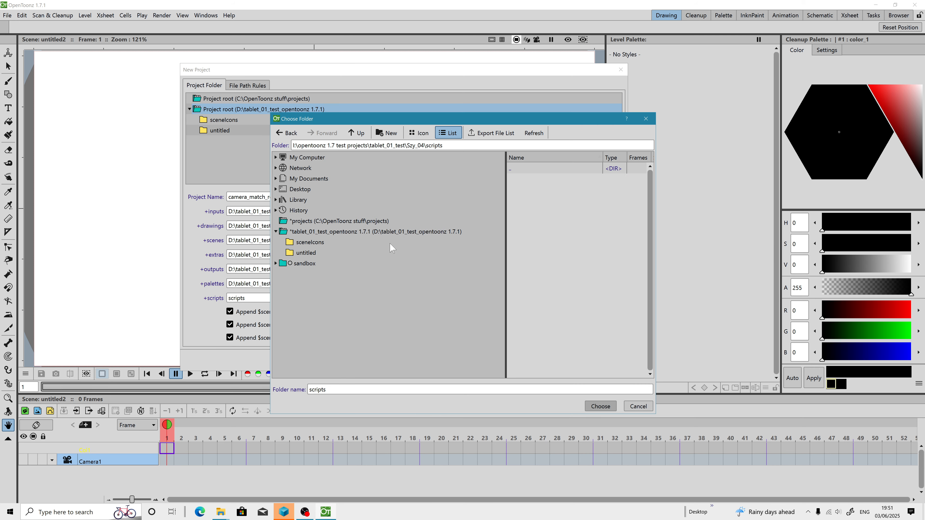
left_click(362, 233)
left_click(600, 406)
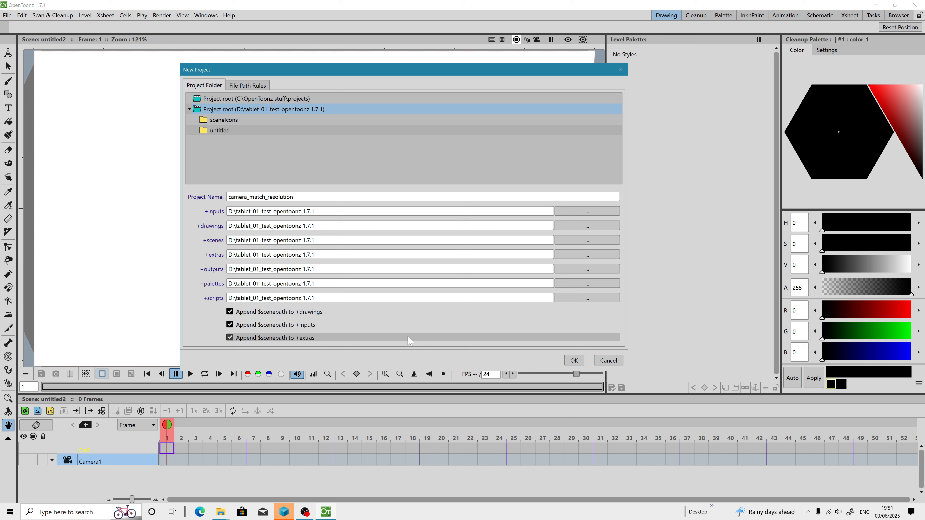
left_click(571, 361)
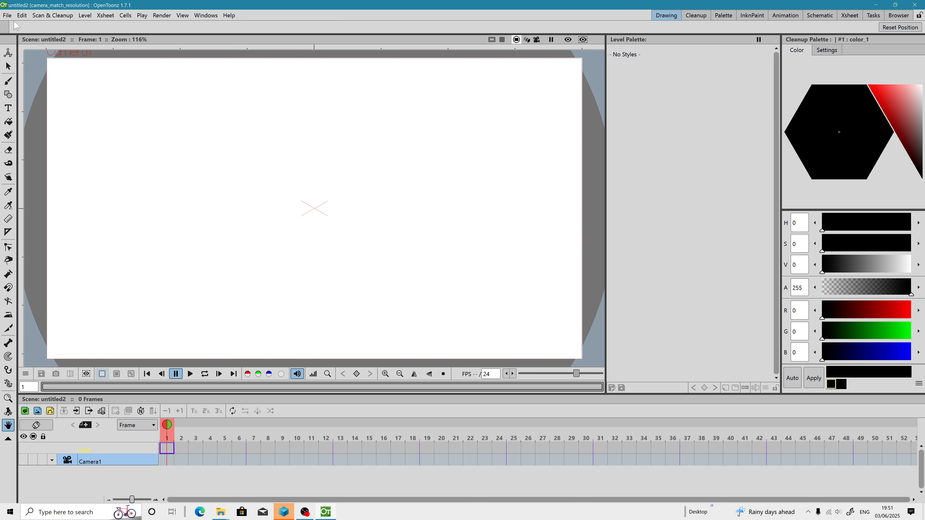
Step: Load the scene Tablet_test_01.tnz from the tablet_01_test_opentoonz 1.7.1 folder
left_click(7, 15)
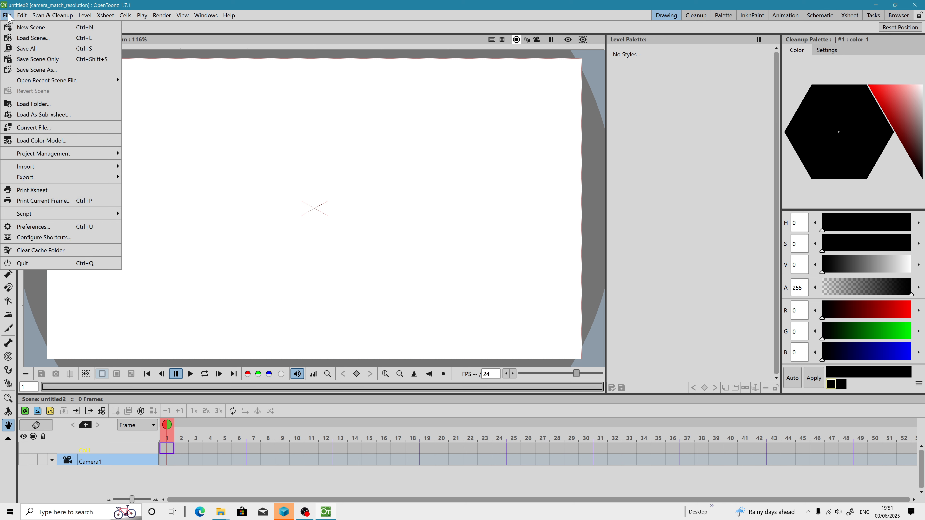
left_click(30, 39)
left_click(433, 214)
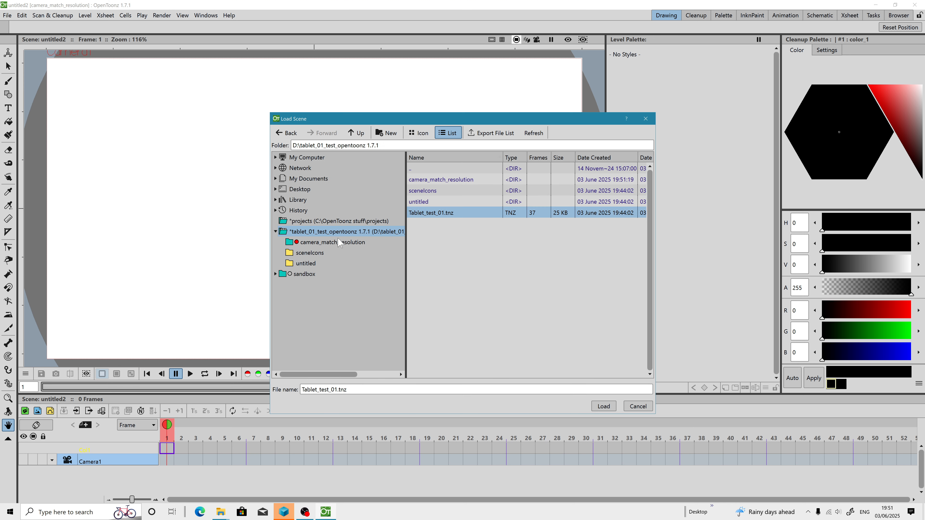
left_click(603, 405)
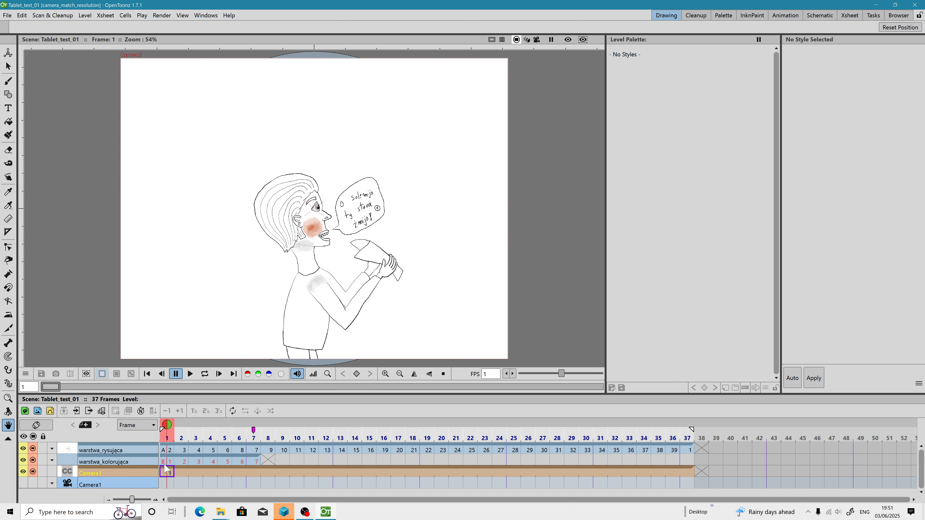
Step: Delete the warstwa_kolorujaca column from the Xsheet
left_click(119, 461)
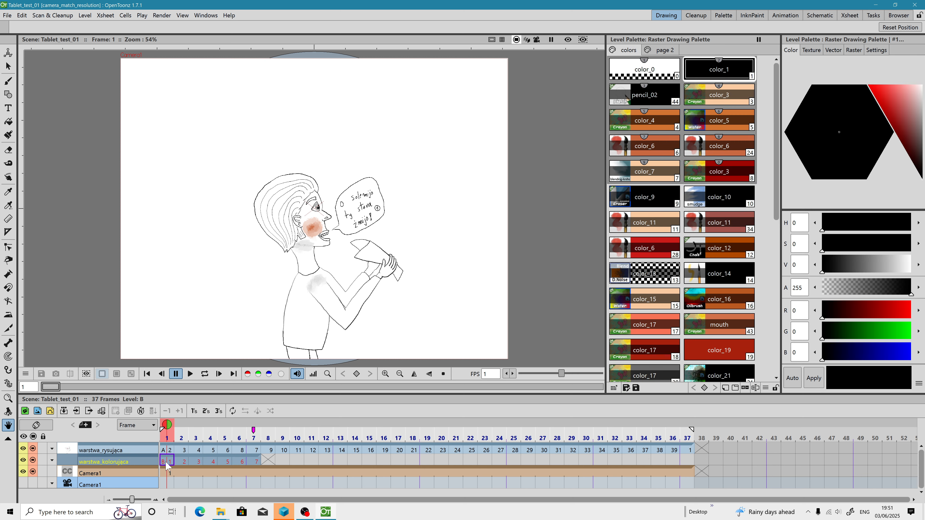
right_click(125, 462)
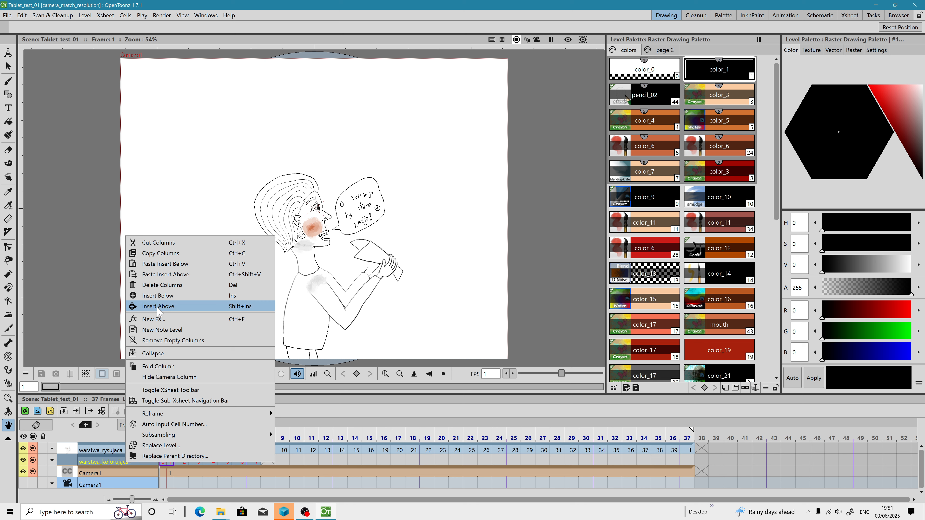
left_click(156, 287)
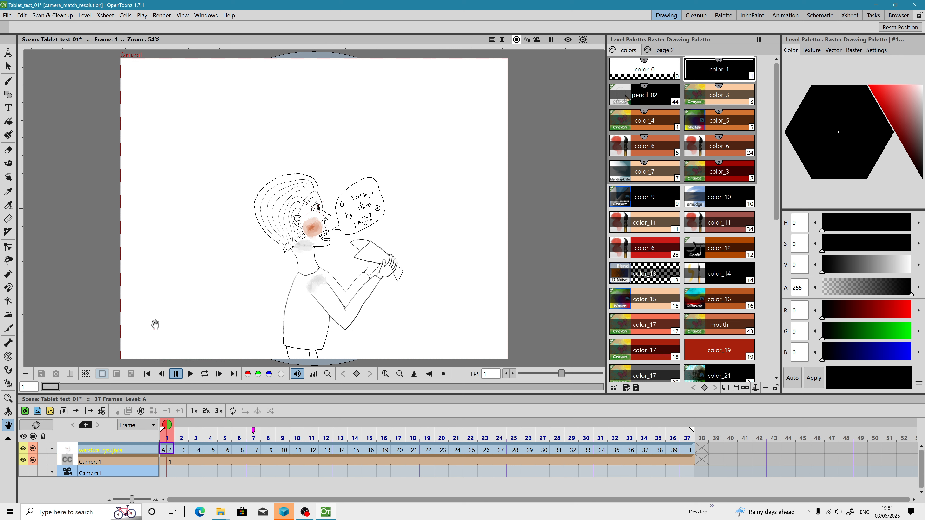
Step: Create a new raster level named C above warstwa_rysujaca at frame 1, saving it in +inputs
left_click(167, 450)
right_click(166, 450)
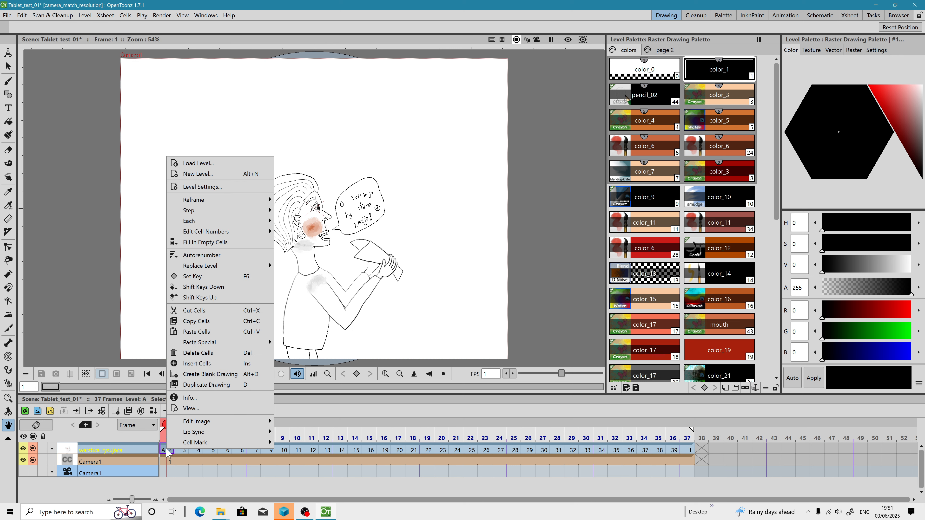
left_click(201, 174)
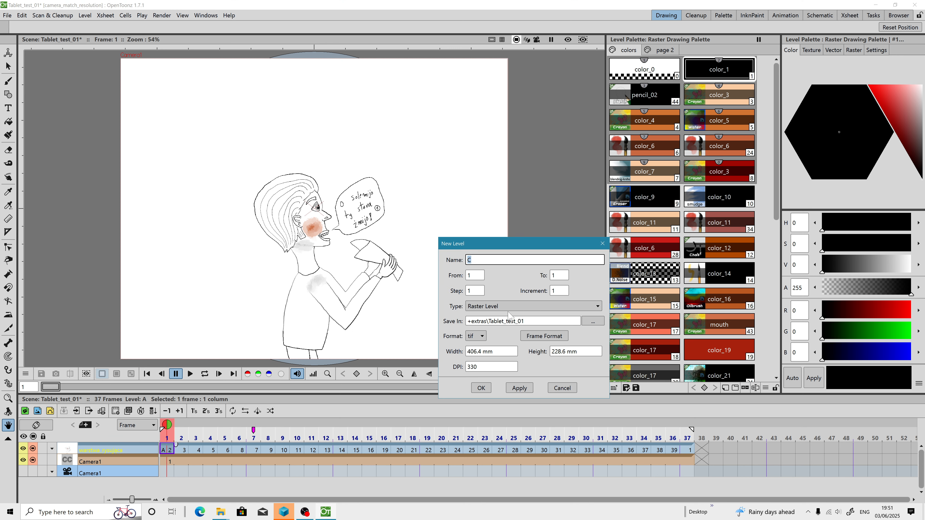
left_click(481, 338)
left_click(481, 337)
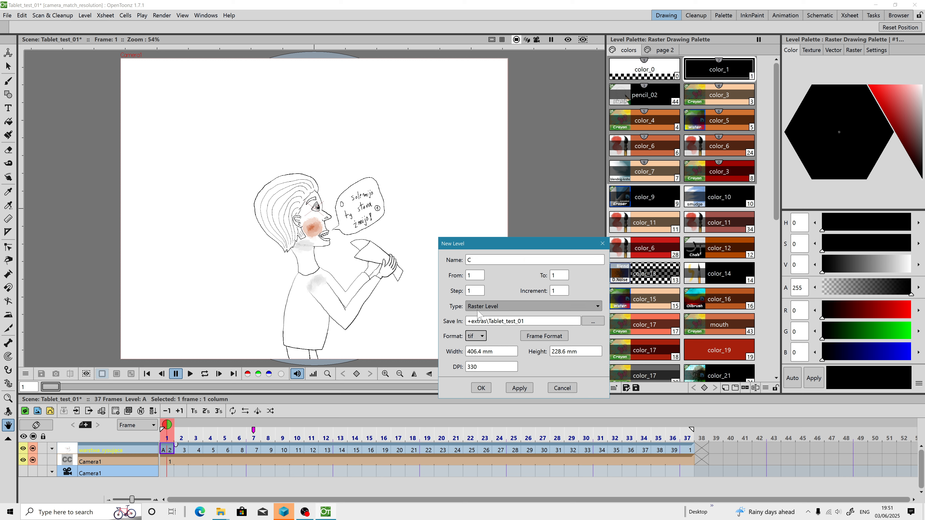
left_click(592, 321)
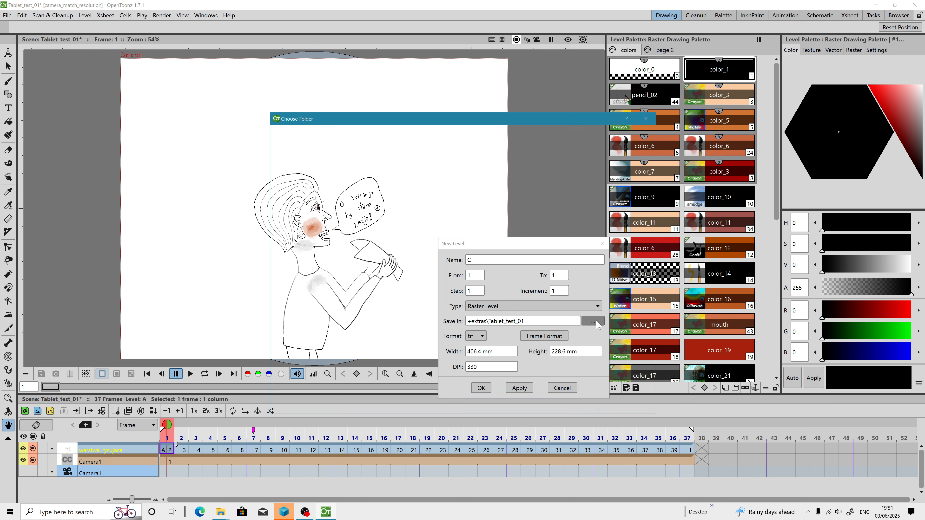
left_click(417, 234)
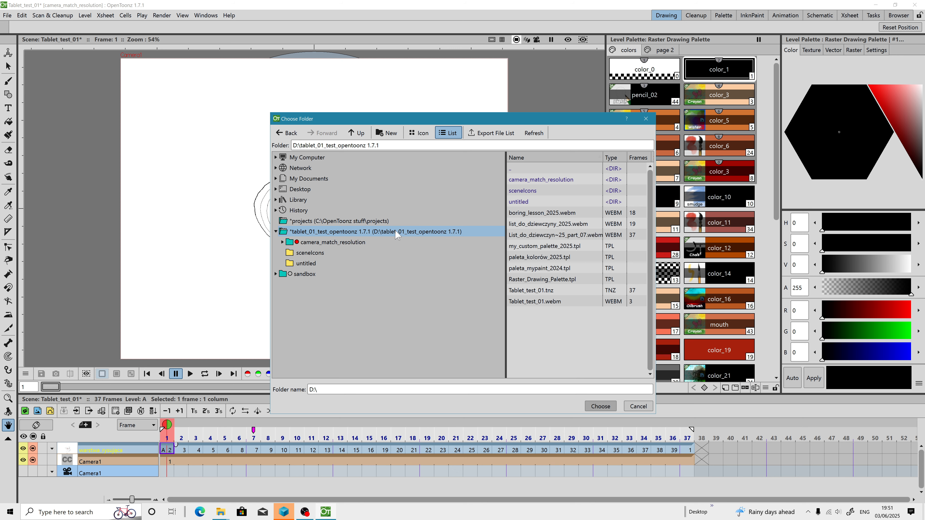
left_click(603, 407)
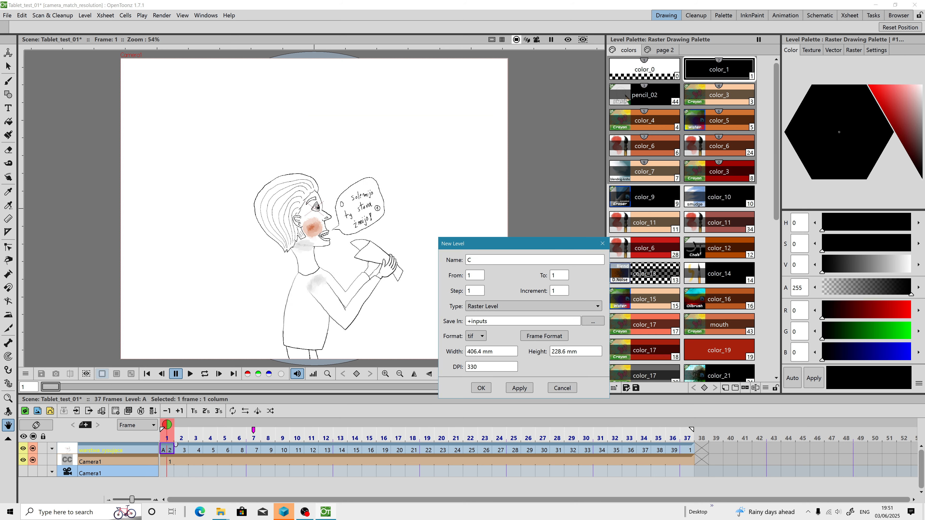
left_click(480, 387)
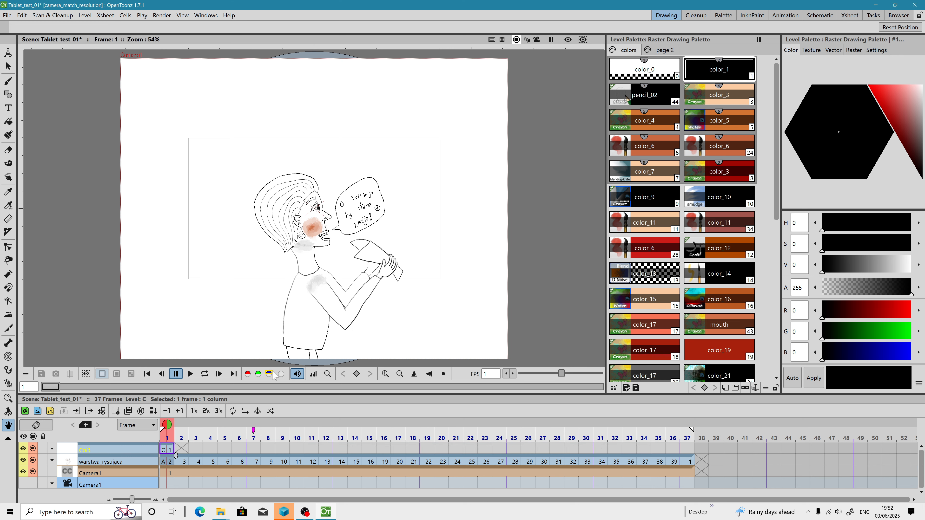
Step: Add a blank drawing to level C at frame 2
scroll(282, 242, "up", 3)
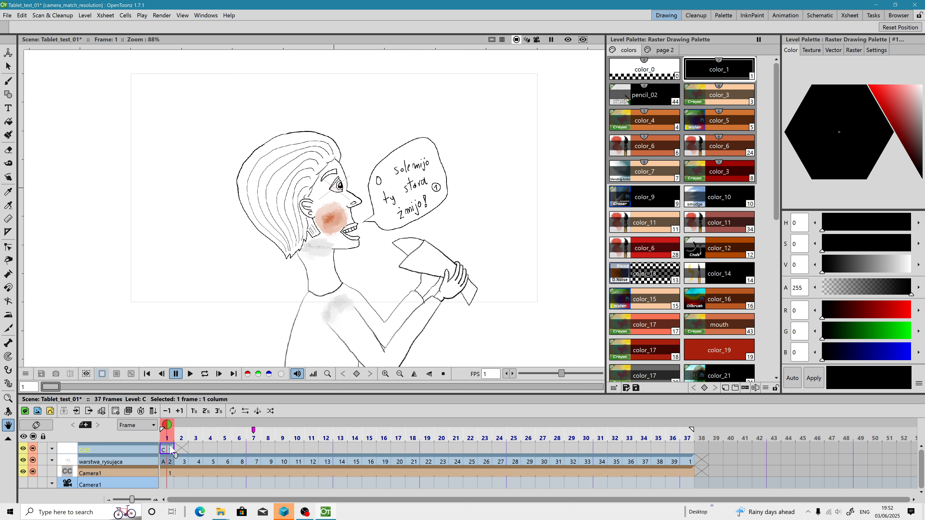
right_click(172, 452)
mouse_move(215, 418)
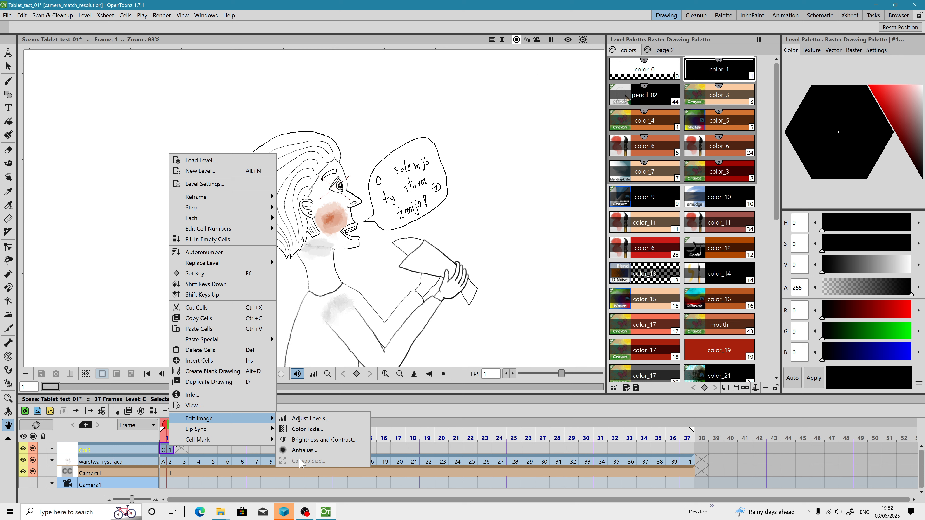
left_click(181, 450)
right_click(182, 450)
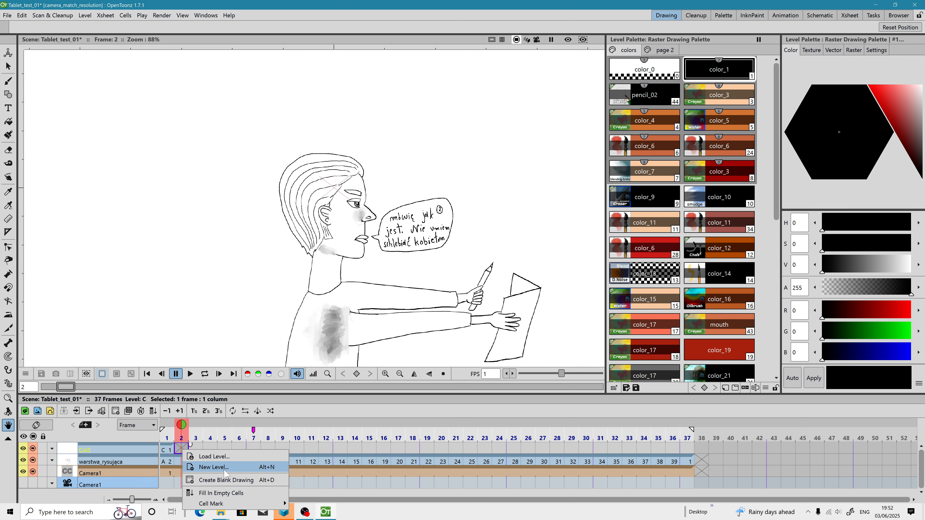
left_click(226, 480)
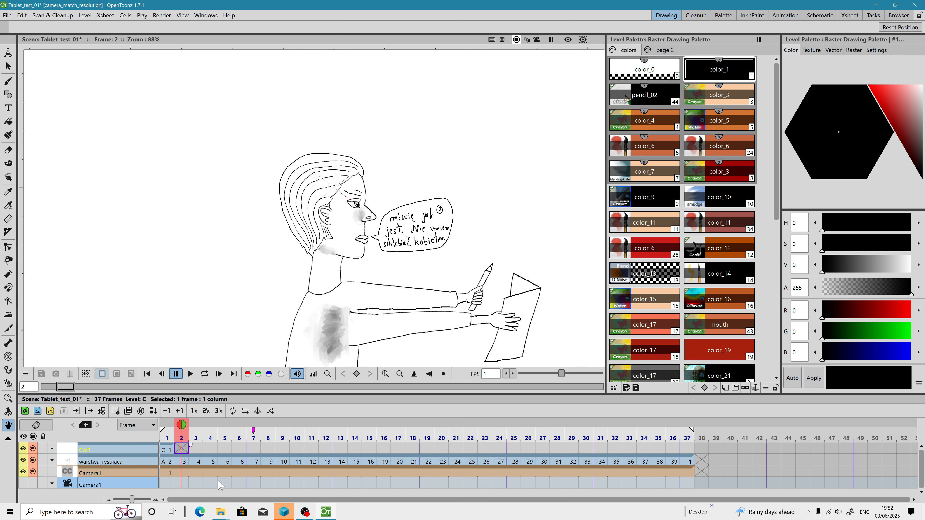
Step: Compare the canvas sizes of the level C drawing and the warstwa_rysujaca drawing at frame 2
right_click(182, 452)
mouse_move(233, 420)
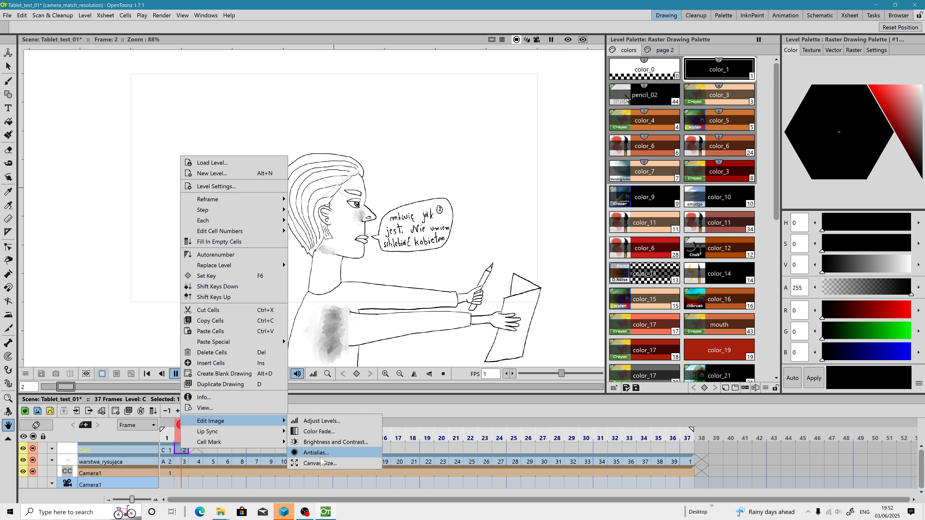
left_click(321, 462)
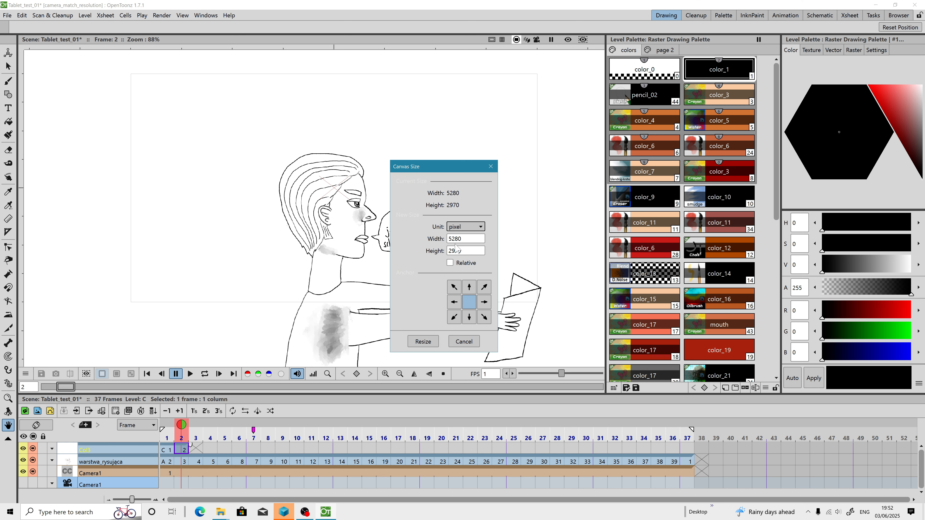
left_click(496, 166)
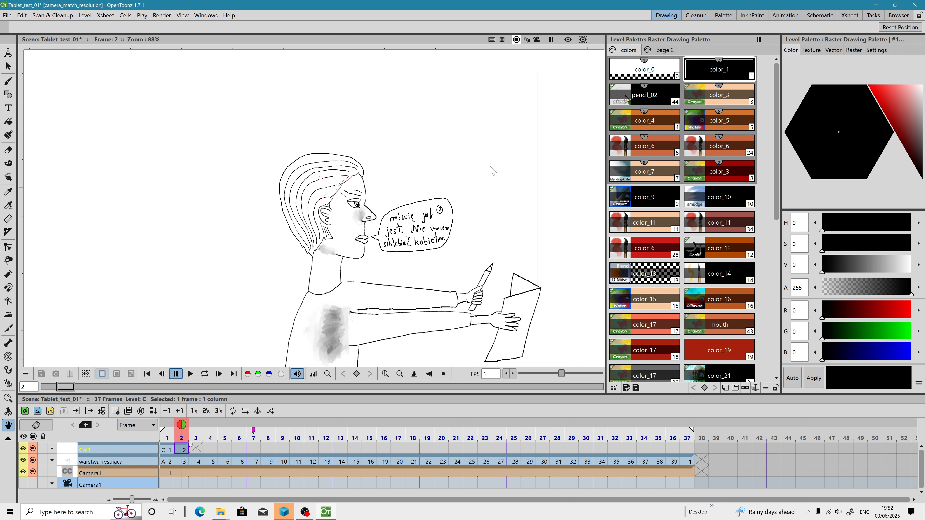
left_click(181, 460)
right_click(181, 461)
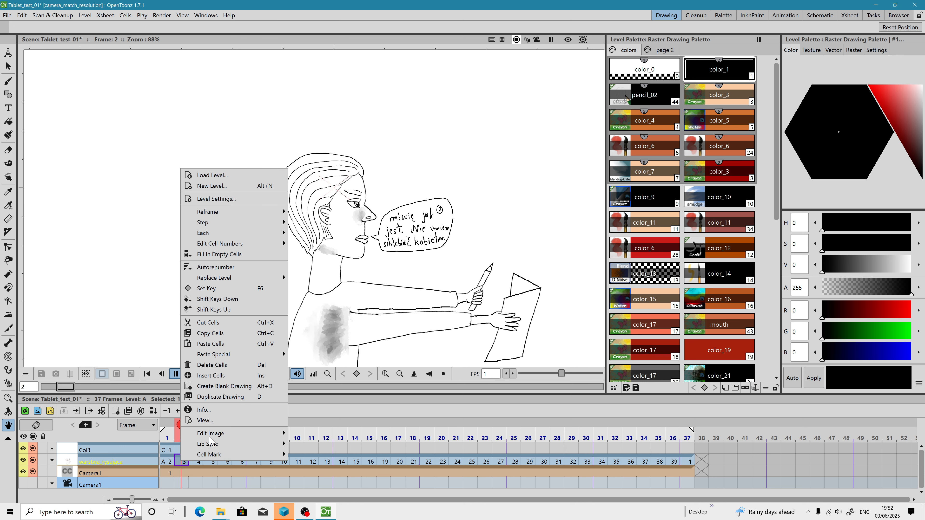
mouse_move(233, 433)
left_click(320, 476)
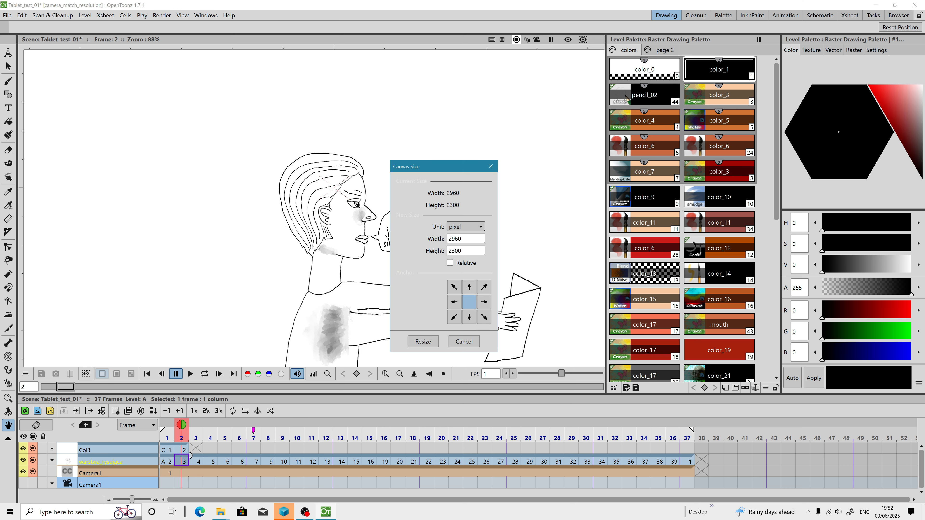
left_click(490, 166)
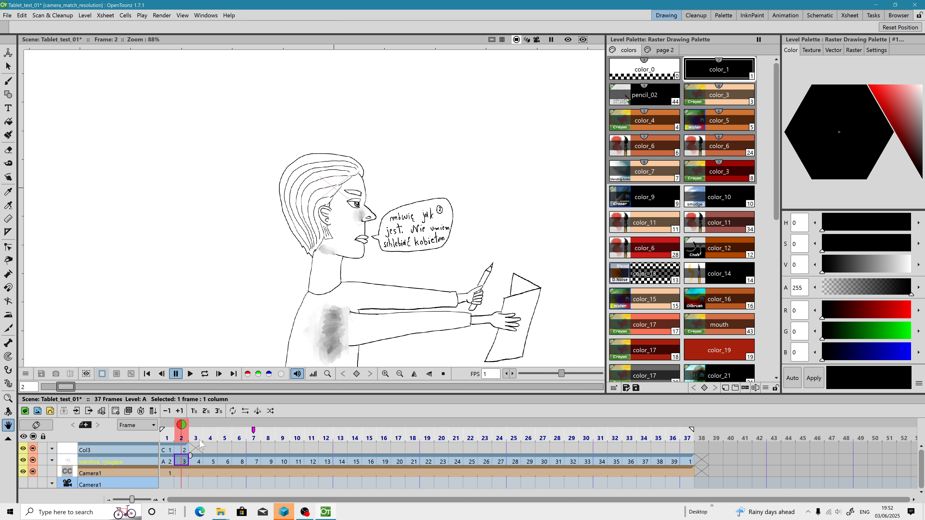
Step: In level C's settings, apply the camera DPI and turn off Forced Squared Pixel
left_click(183, 451)
right_click(182, 452)
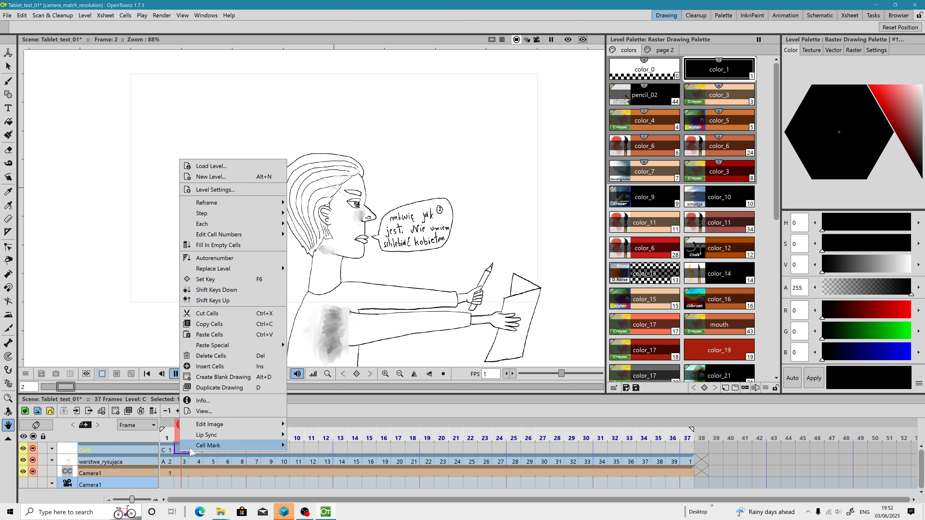
mouse_move(205, 422)
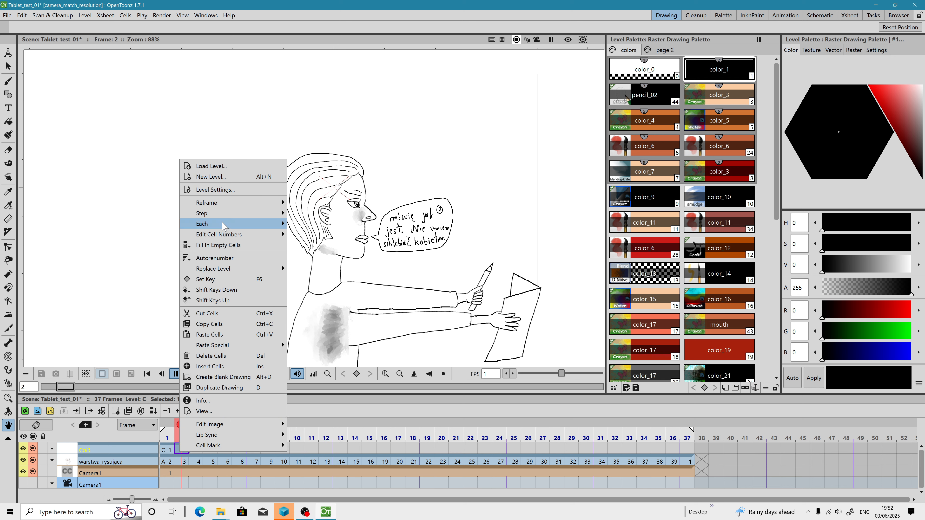
left_click(215, 189)
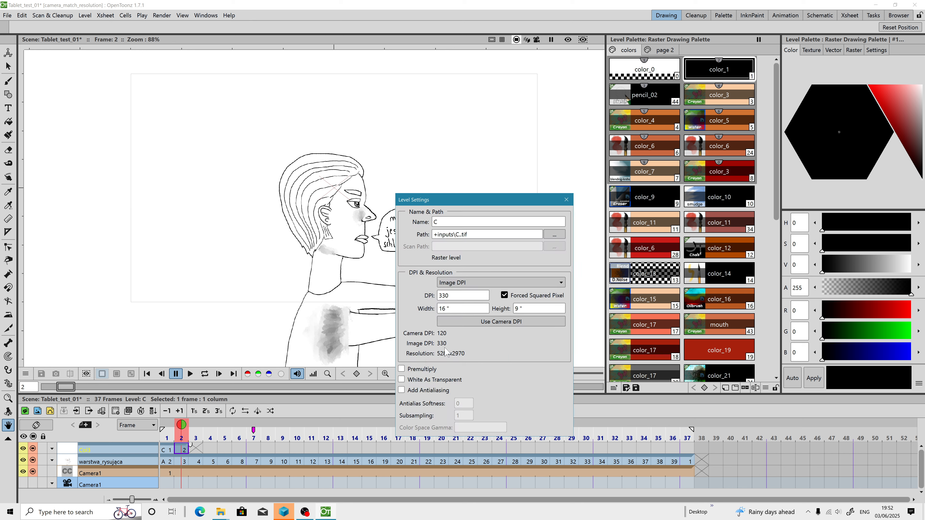
left_click(490, 327)
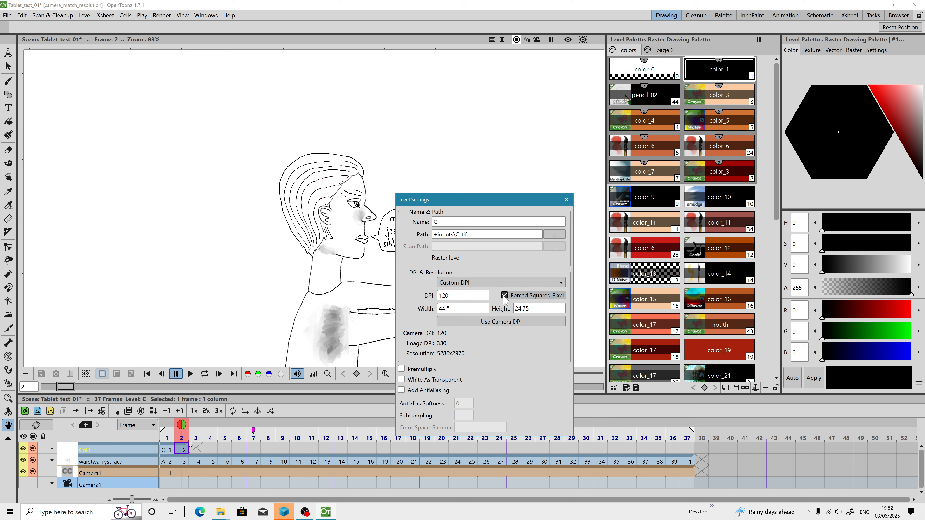
left_click(504, 297)
left_click(494, 322)
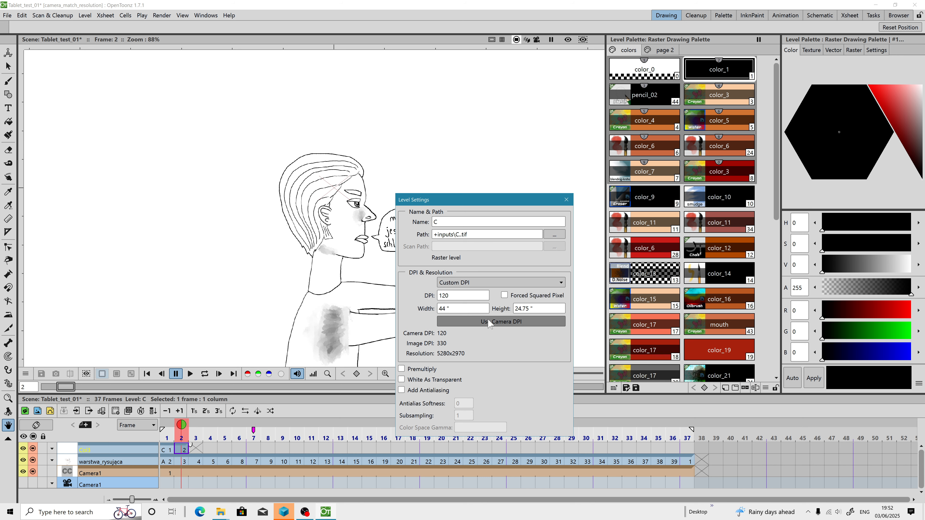
left_click(565, 201)
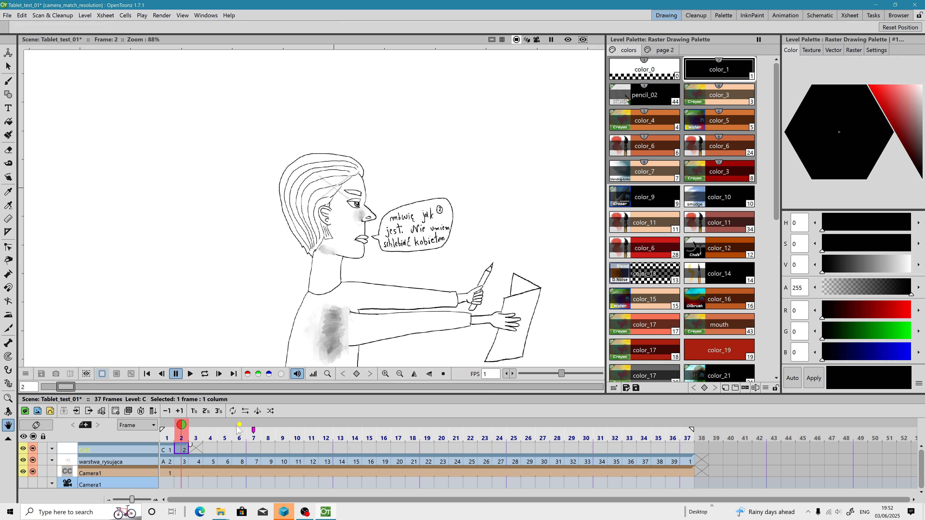
Step: Compare the warstwa_rysujaca and level C drawings at frame 2 in the viewer
scroll(266, 263, "down", 4)
mouse_move(322, 309)
left_mouse_down()
mouse_move(326, 205)
mouse_move(334, 266)
left_mouse_up()
left_click(179, 461)
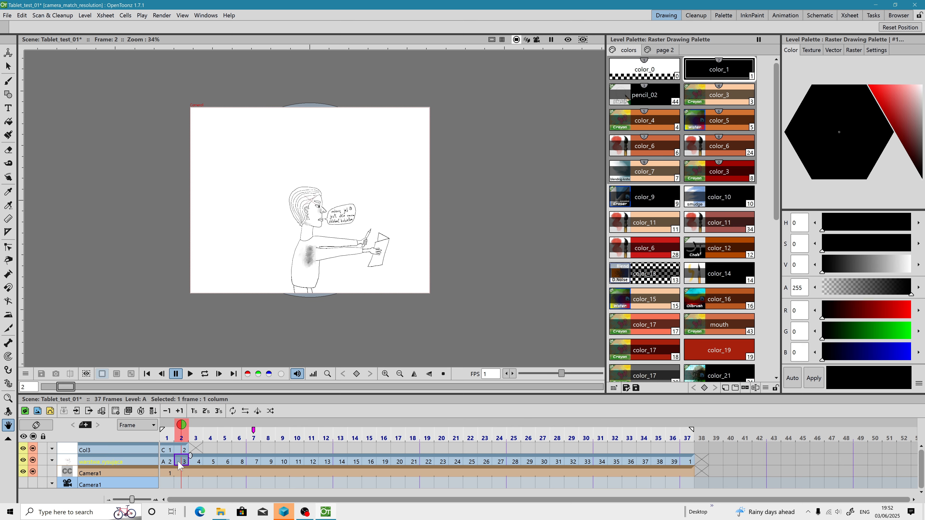
left_click(181, 452)
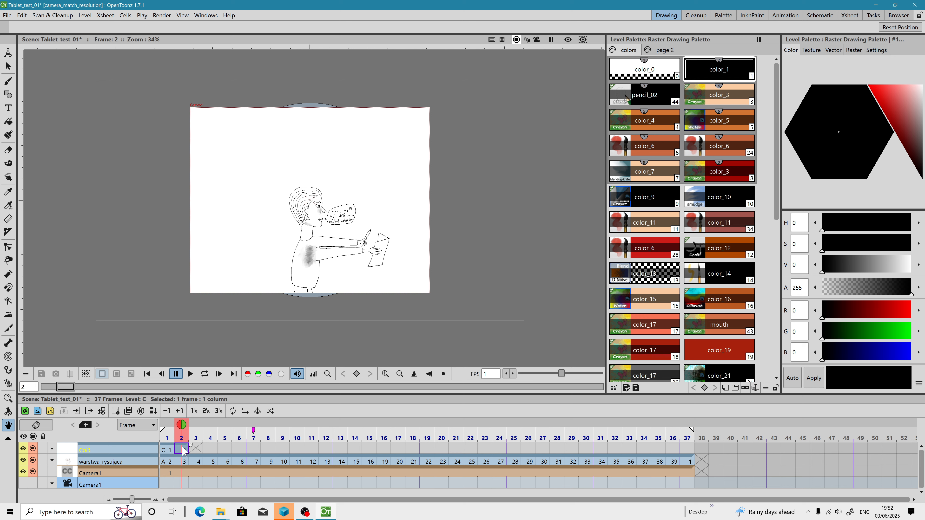
scroll(348, 239, "down", 1)
scroll(348, 239, "up", 2)
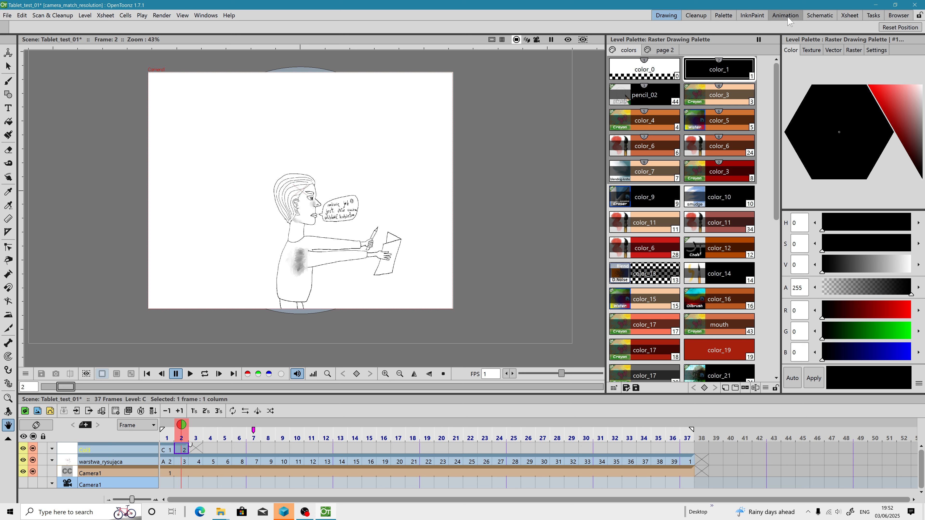
Step: In the Animation room, open Camera1's settings and apply the current level's settings so the camera uses 5280 x 2970 pixels
left_click(810, 17)
left_click(793, 19)
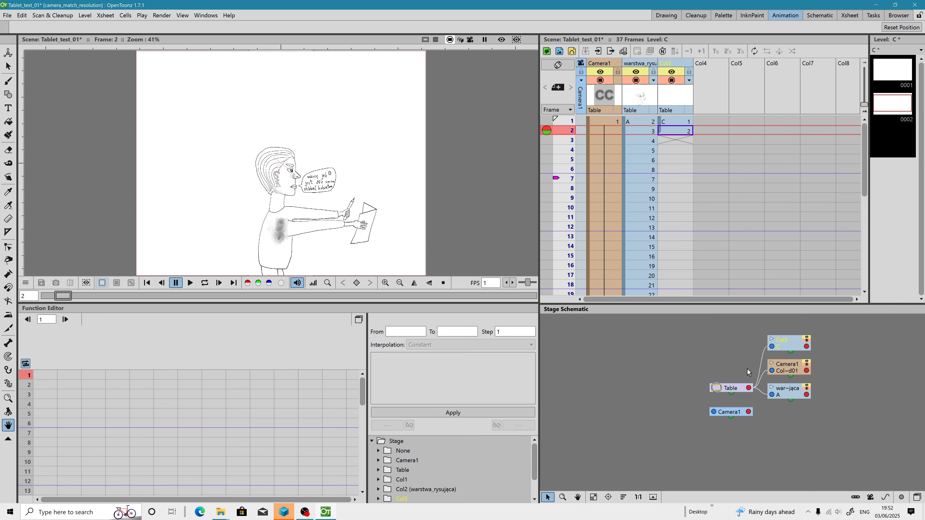
left_click(726, 416)
double_click(729, 416)
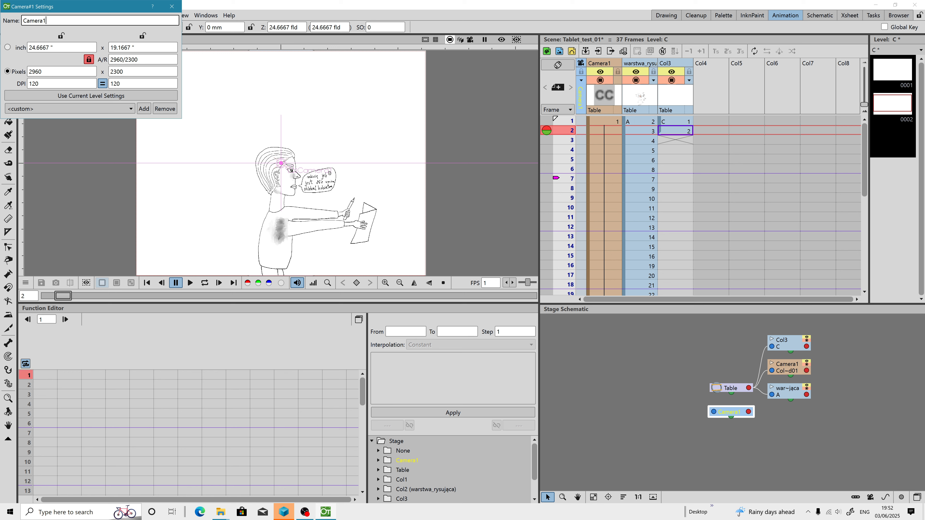
left_click(95, 97)
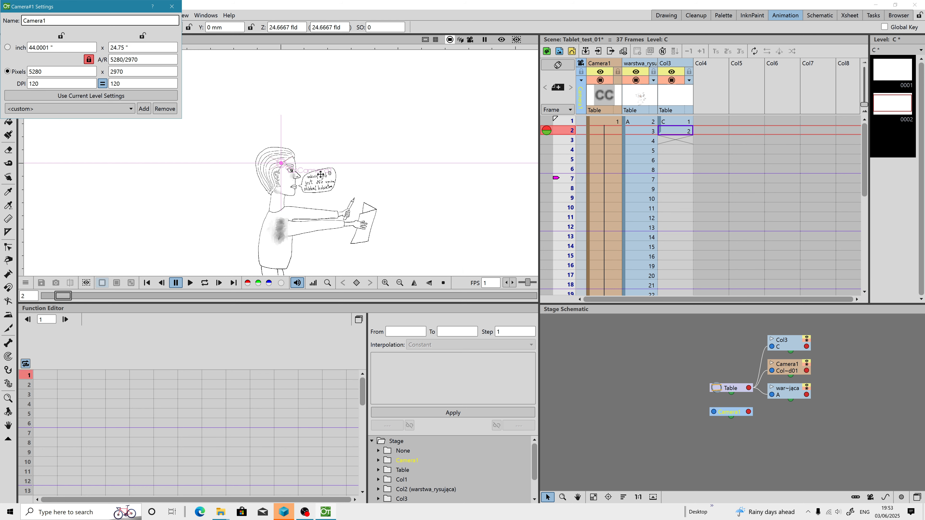
scroll(320, 176, "down", 4)
scroll(320, 177, "up", 2)
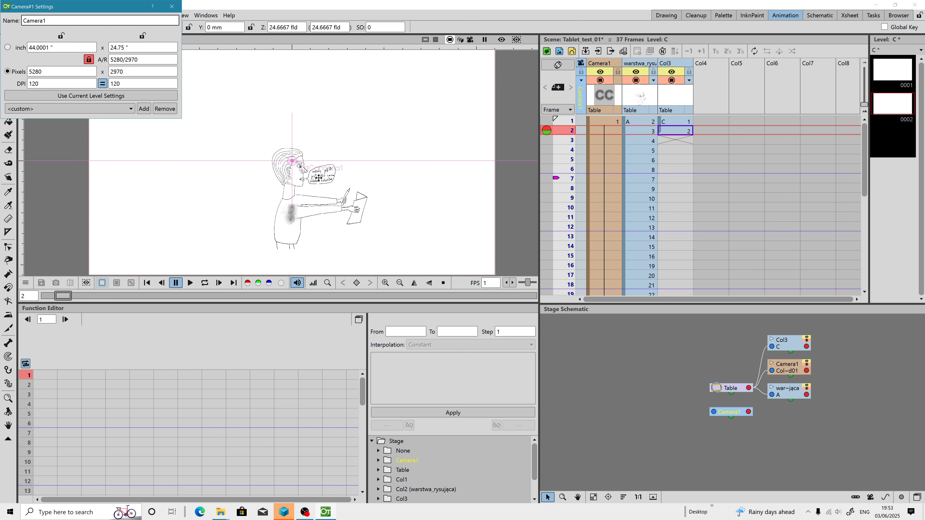
scroll(319, 178, "down", 1)
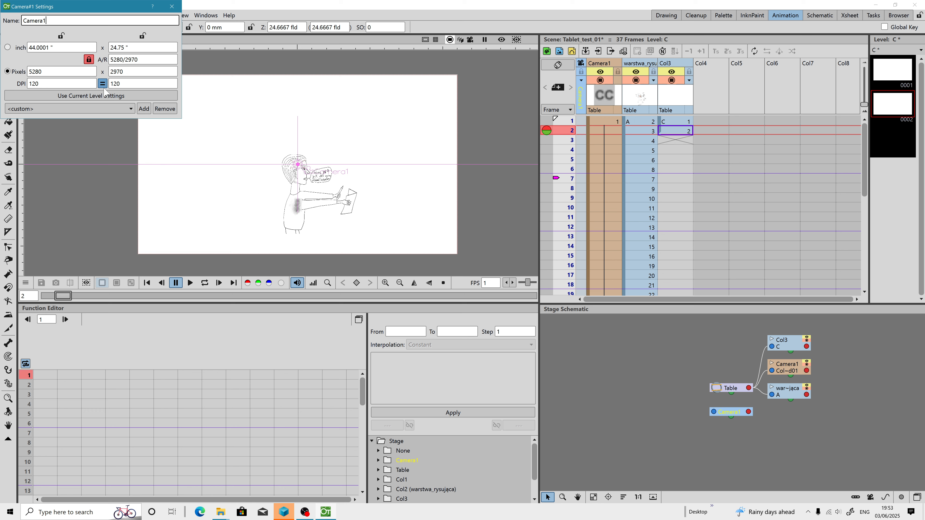
left_click(63, 71)
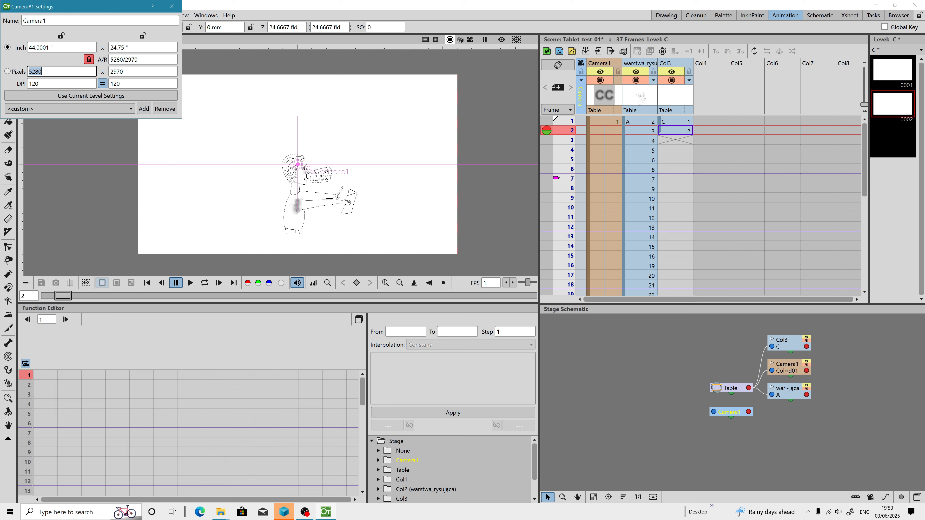
left_click(172, 6)
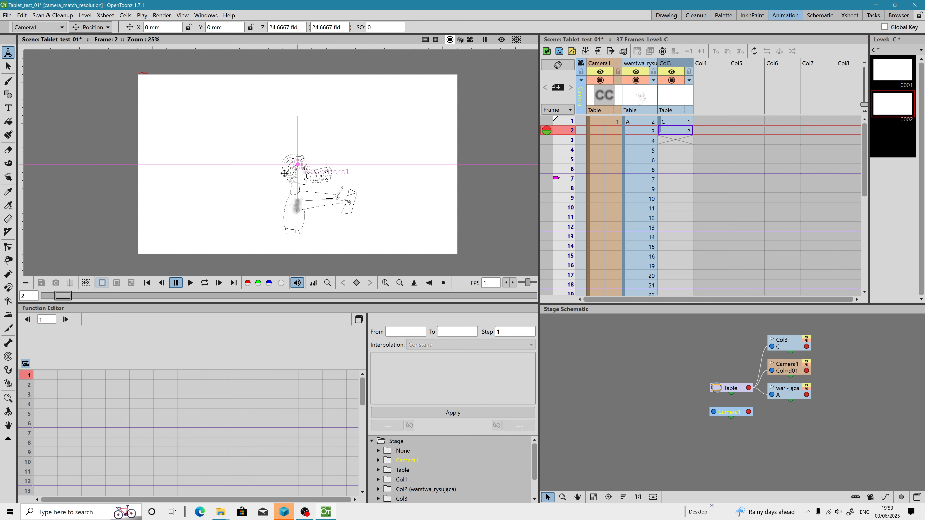
Step: Back in the Drawing room, open the Canvas Size dialog for the warstwa_rysujaca drawing at frame 2 and close it unchanged
left_click(666, 15)
left_click(183, 462)
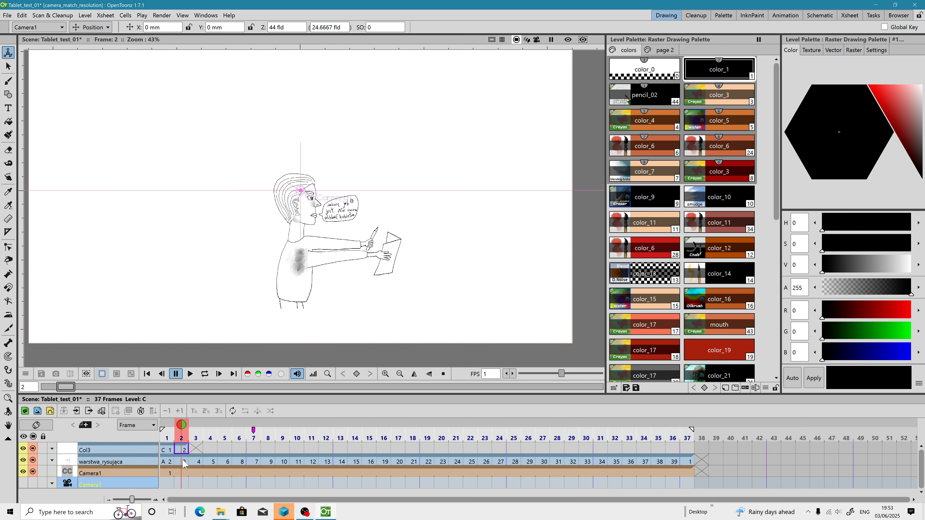
right_click(182, 461)
mouse_move(218, 432)
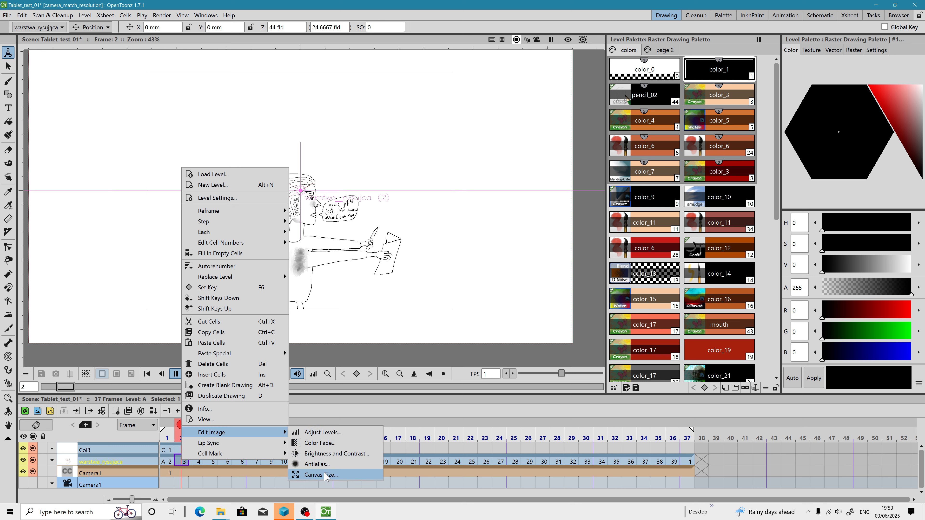
left_click(317, 478)
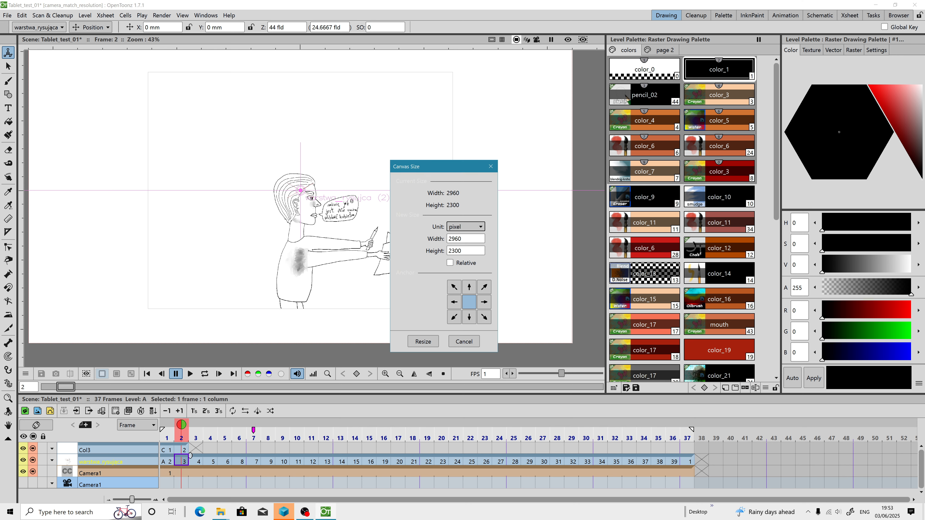
left_click(450, 261)
left_click(450, 262)
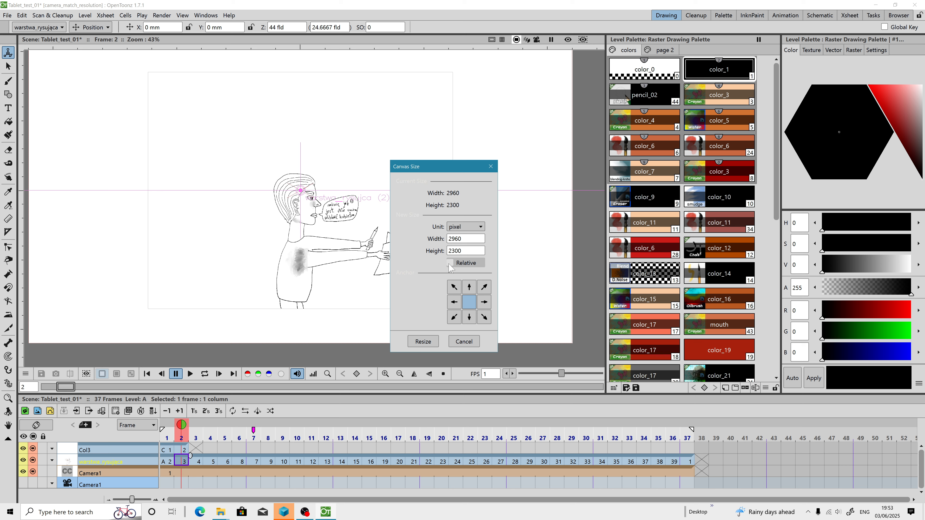
left_click(490, 166)
Step: Rename level C's column to Painting_layer
left_click(182, 450)
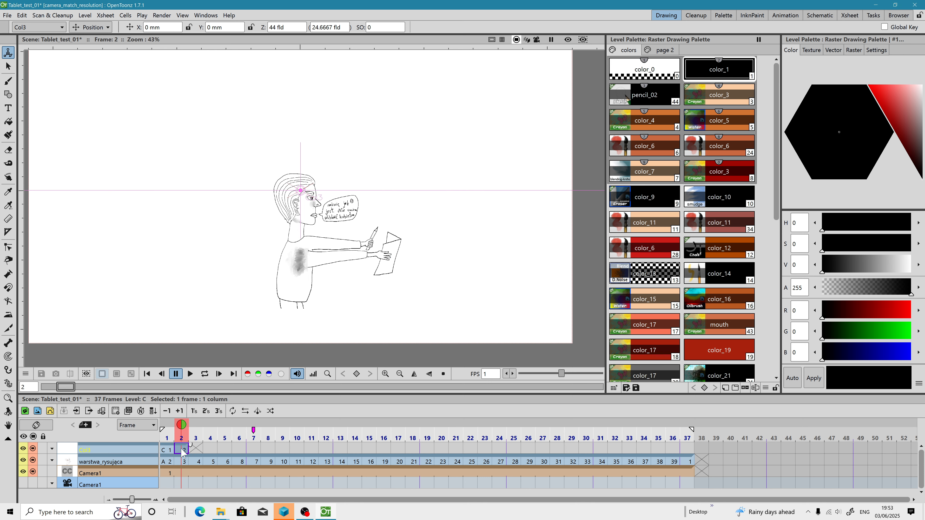
scroll(312, 280, "down", 2)
scroll(314, 279, "up", 1)
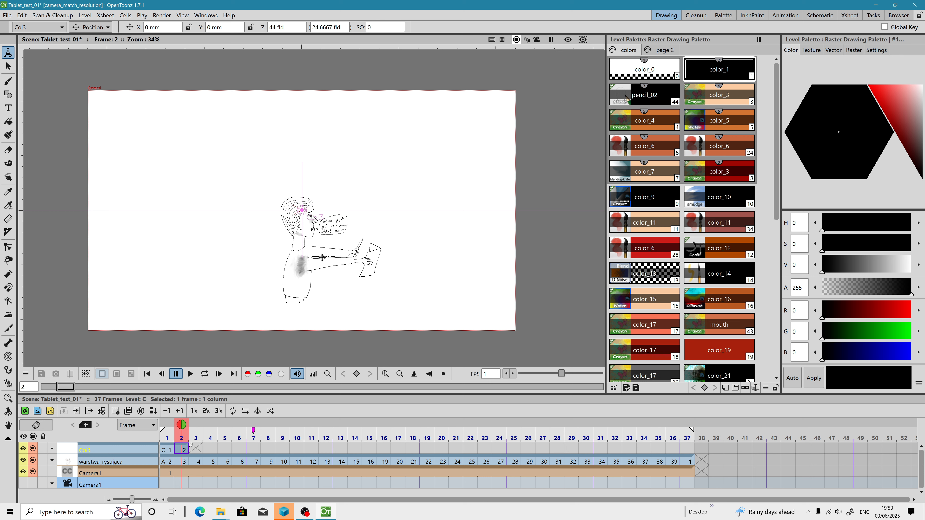
scroll(322, 258, "up", 1)
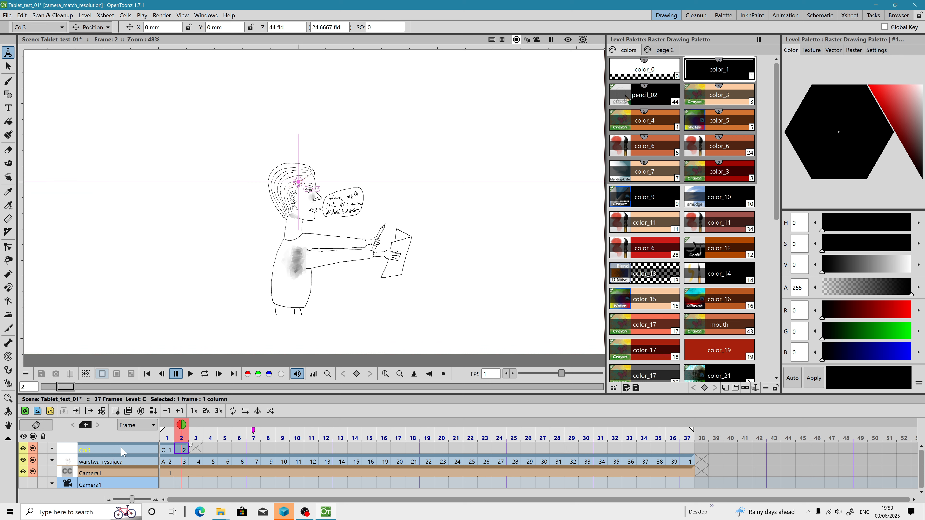
double_click(95, 451)
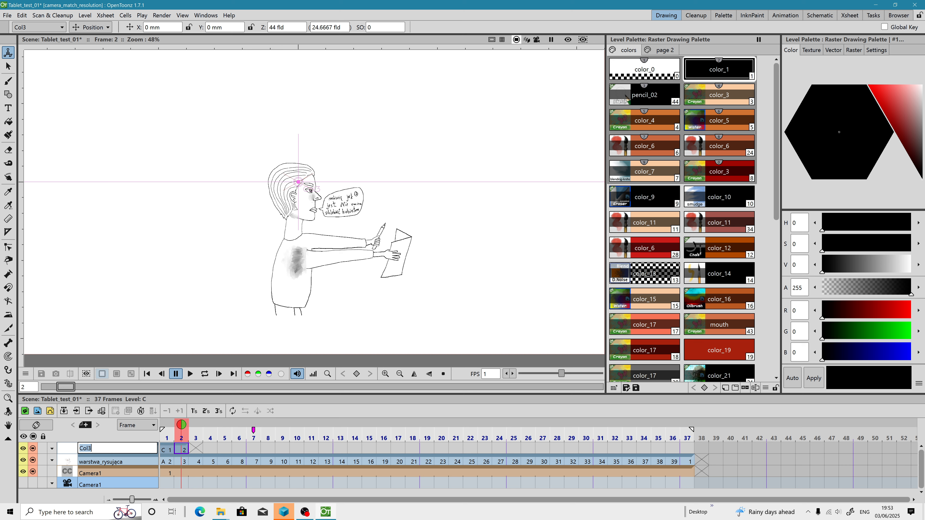
type("Painting_layer")
key("Return")
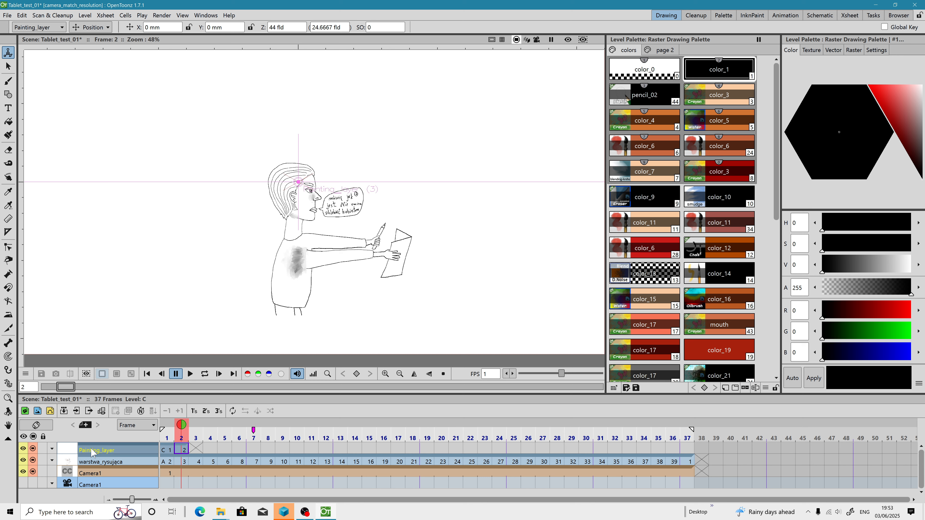
Step: Reorder the columns so Painting_layer sits below warstwa_rysujaca in the layer list
left_click(98, 460)
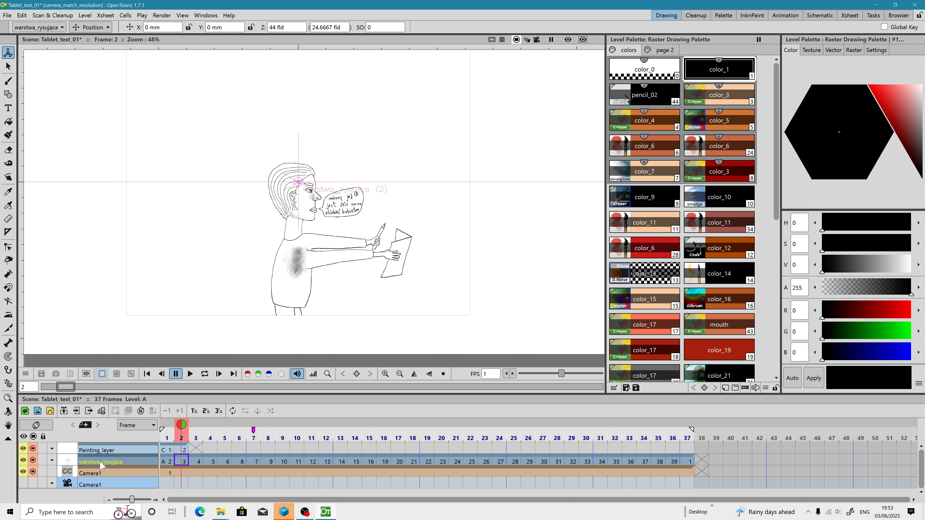
left_click_drag(106, 449, 110, 461)
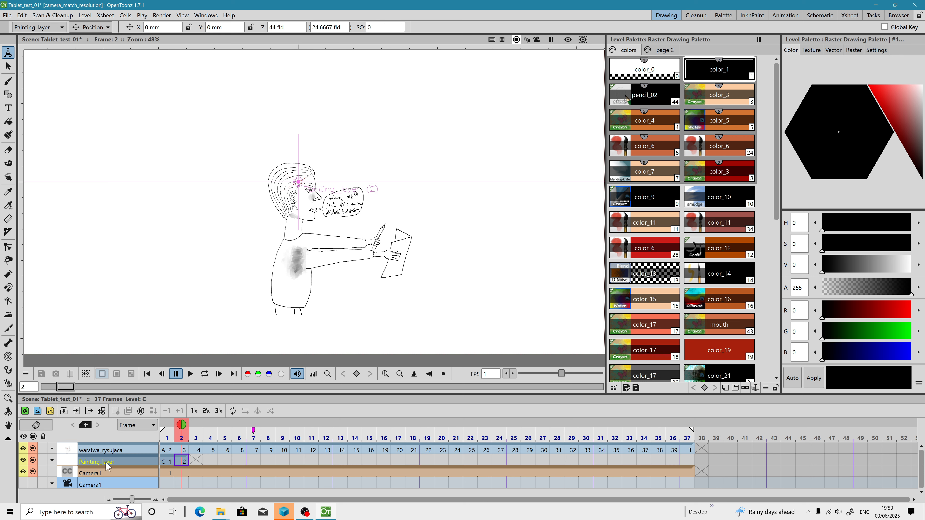
left_click_drag(106, 462, 110, 460)
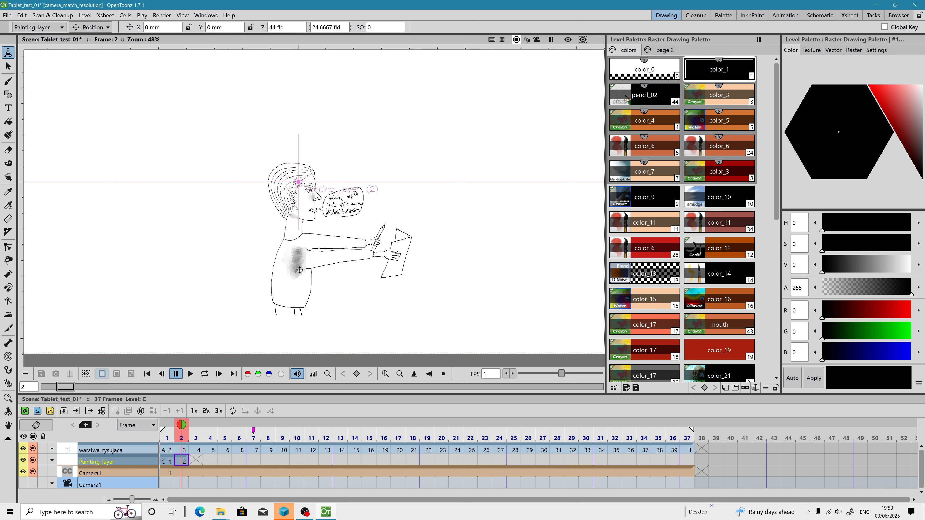
Step: Check the canvas size of the Painting_layer drawing at frame 2 without resizing
scroll(299, 270, "up", 4)
scroll(297, 257, "down", 7)
scroll(297, 263, "up", 3)
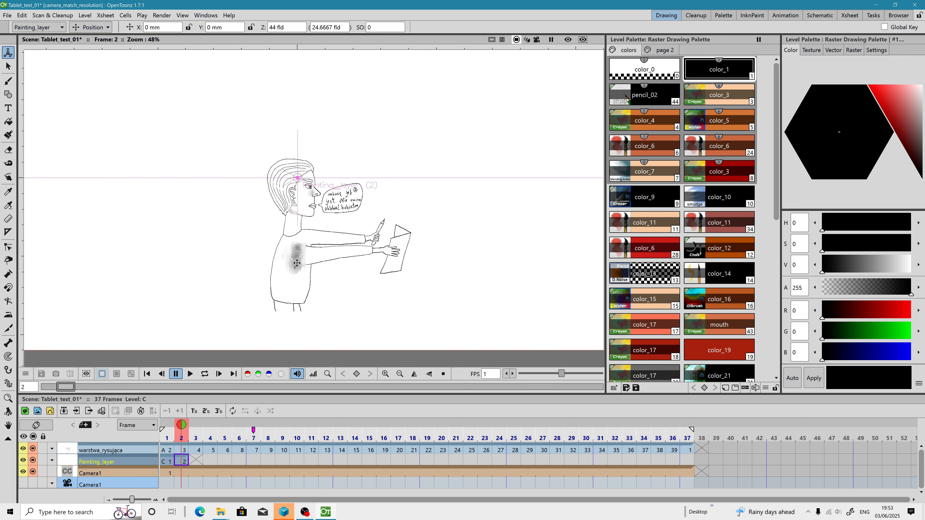
left_click(184, 461)
right_click(184, 461)
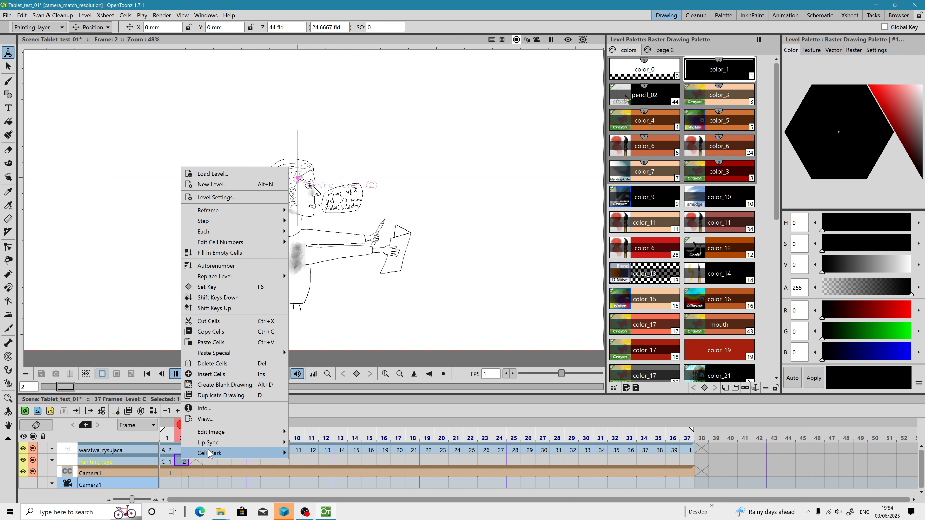
mouse_move(226, 432)
left_click(319, 474)
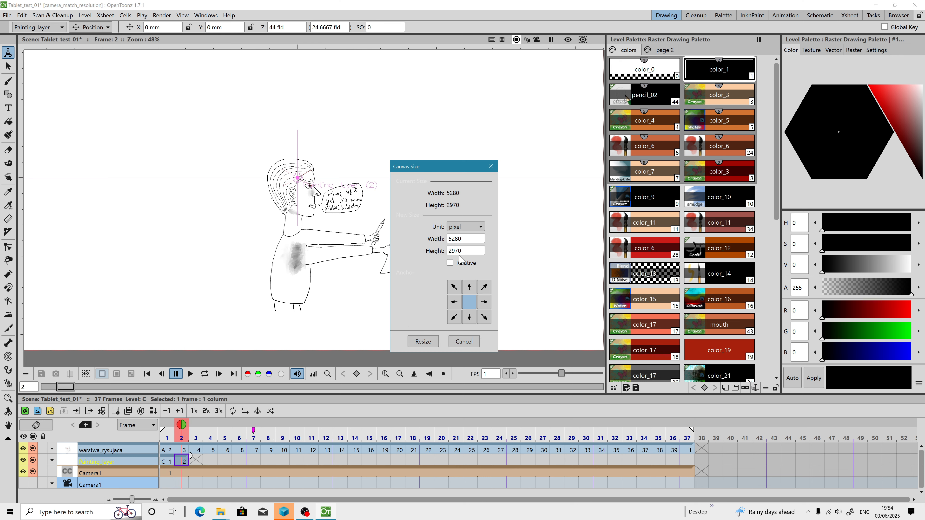
left_click(490, 166)
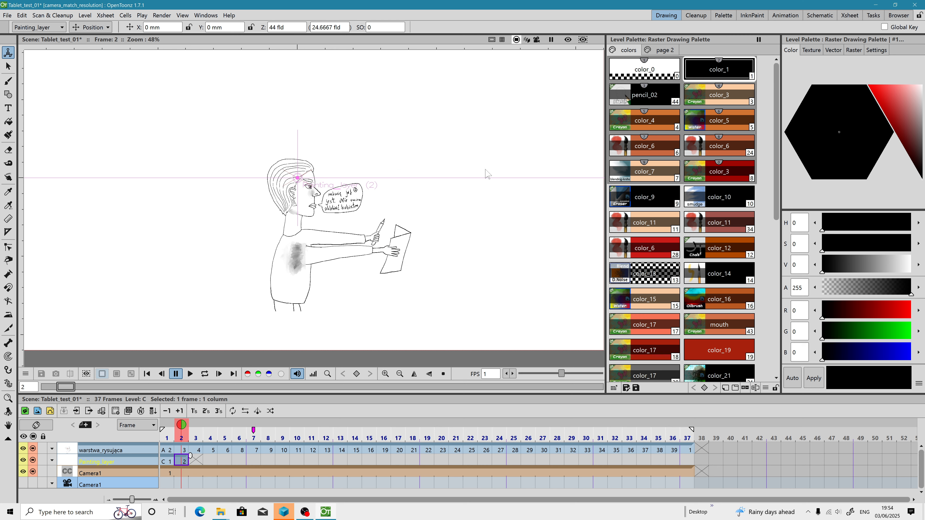
Step: Open level C's settings and switch the DPI mode to Image DPI
right_click(176, 461)
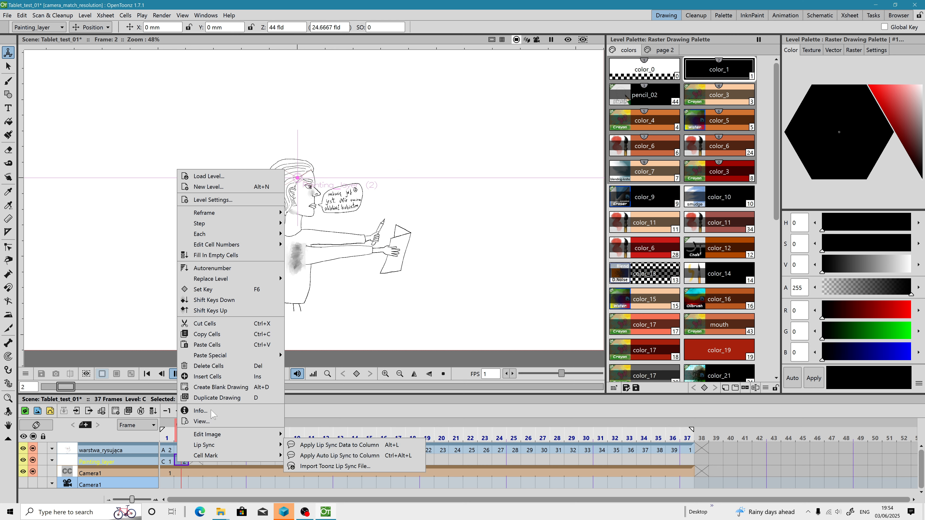
left_click(213, 200)
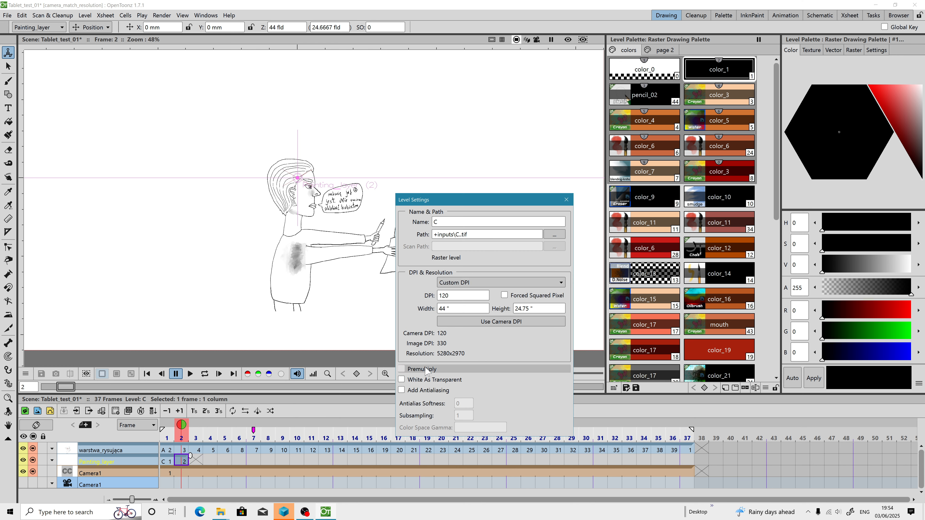
left_click(480, 287)
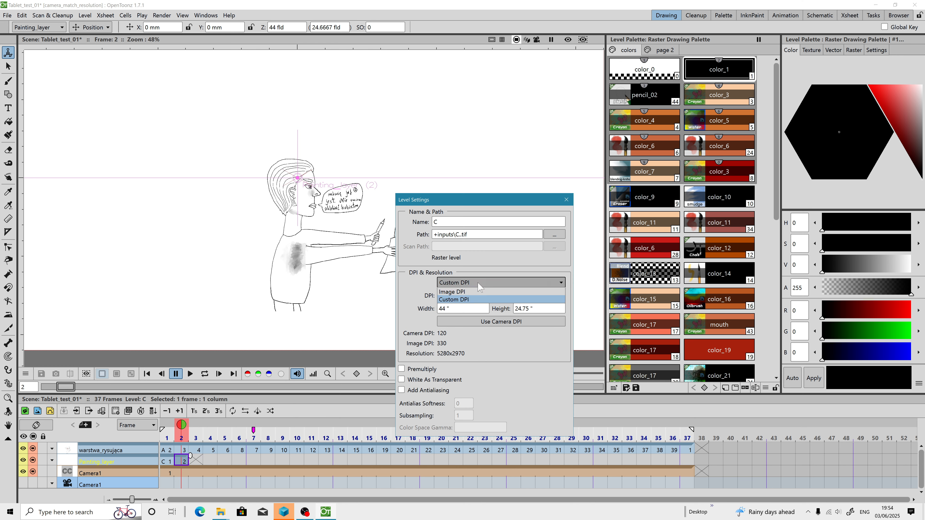
left_click(470, 291)
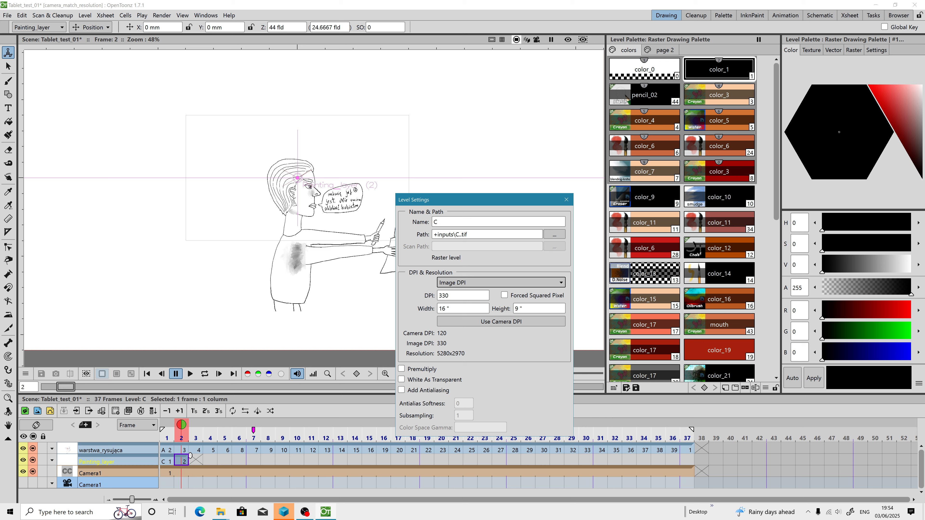
left_click(472, 323)
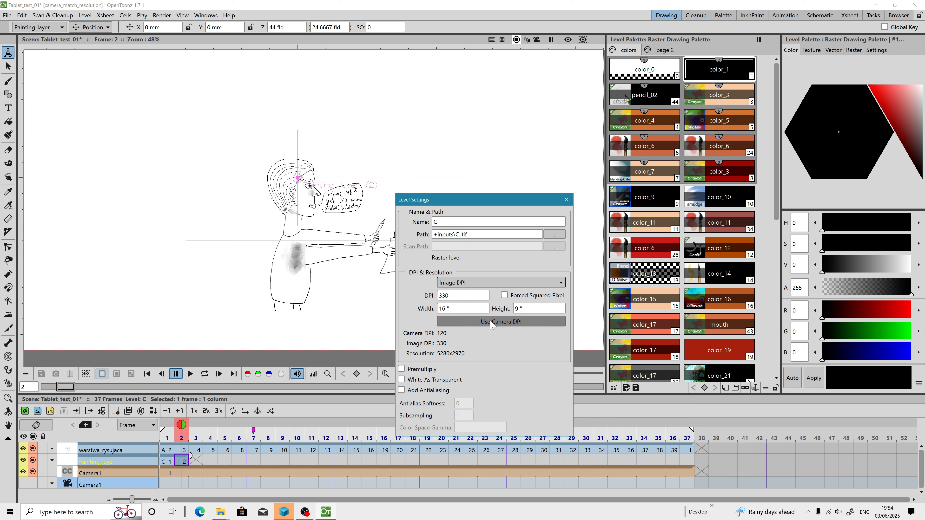
left_click(472, 287)
left_click(468, 296)
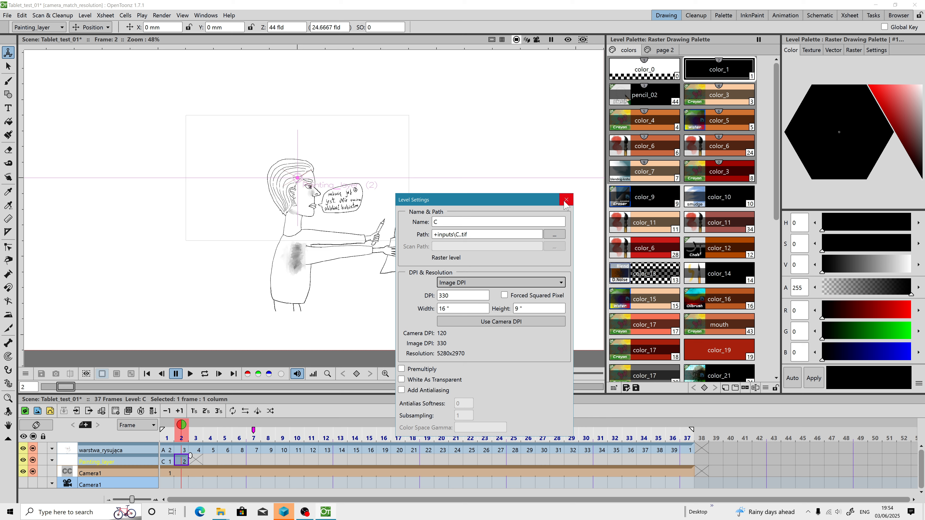
left_click(566, 200)
Step: Check the canvas size of the warstwa_rysujaca drawing at frame 2, then reselect the Painting_layer cell
left_click(181, 451)
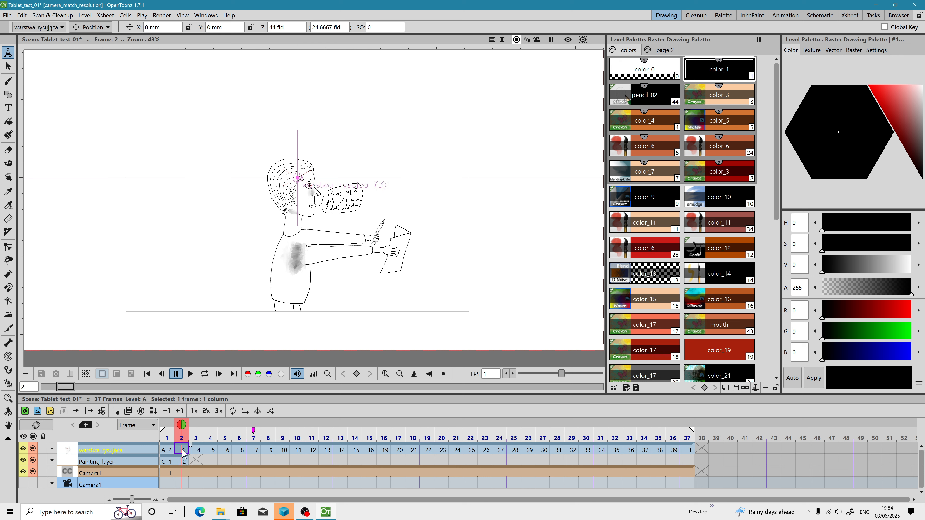
right_click(183, 451)
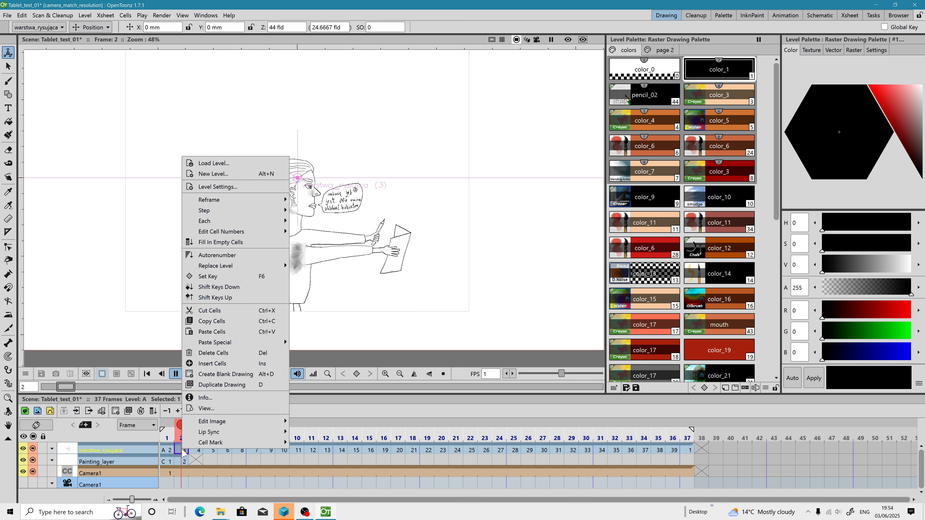
mouse_move(228, 422)
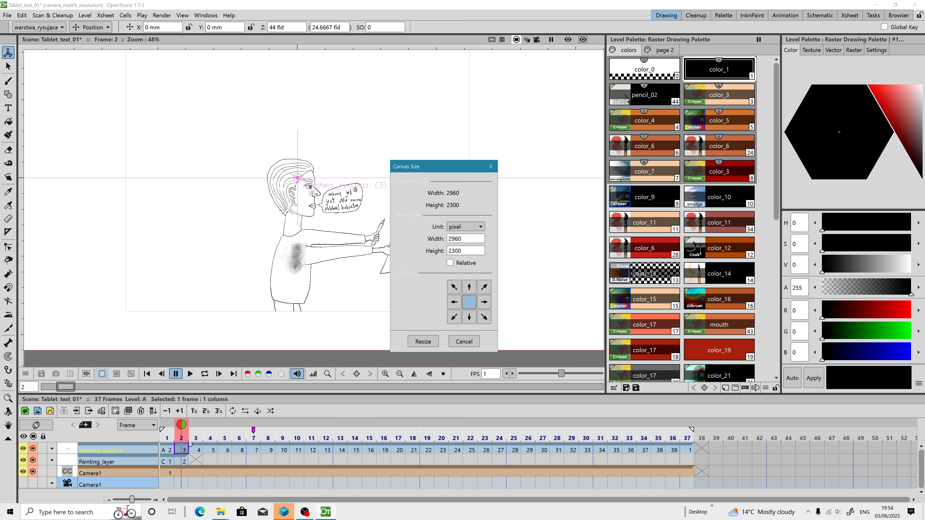
left_click(449, 239)
right_click(457, 238)
left_click(478, 276)
left_click(490, 167)
left_click(184, 462)
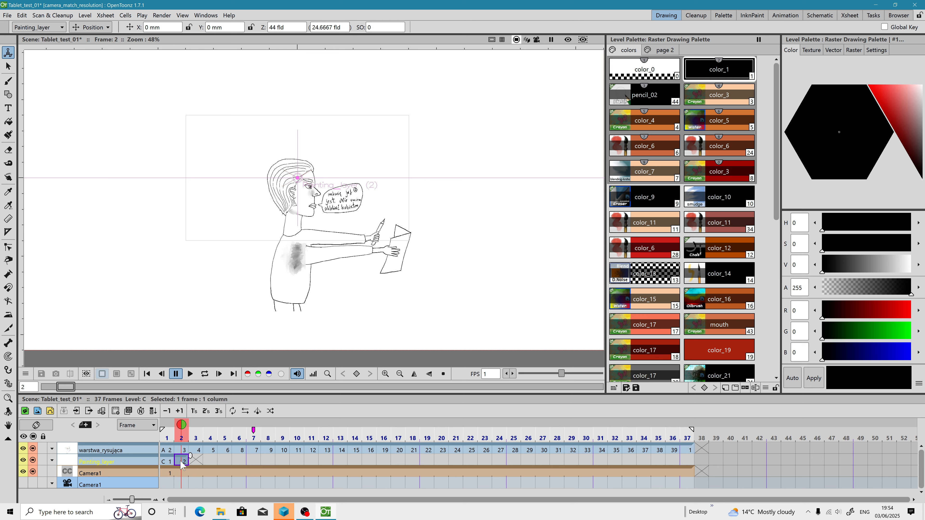
Step: Open level C's settings and switch its DPI mode to Custom DPI
right_click(182, 462)
left_click(217, 200)
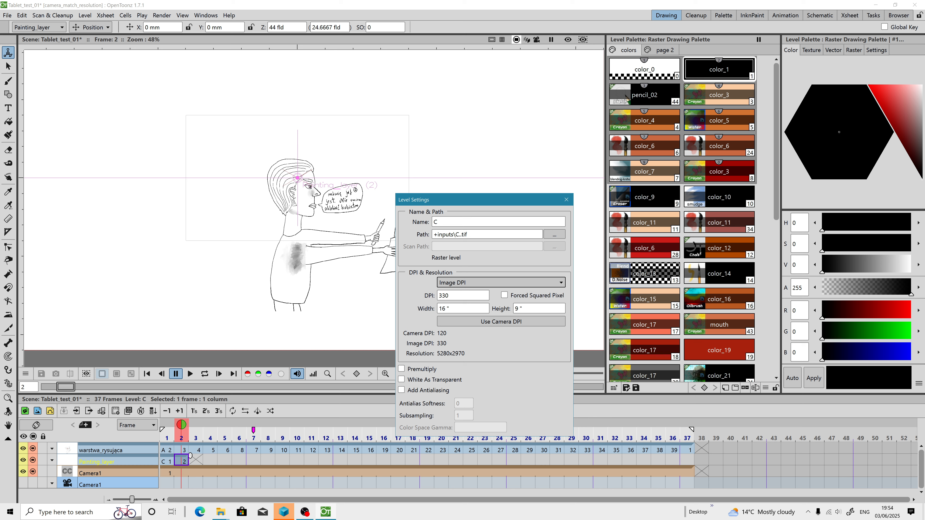
left_click(454, 308)
right_click(454, 308)
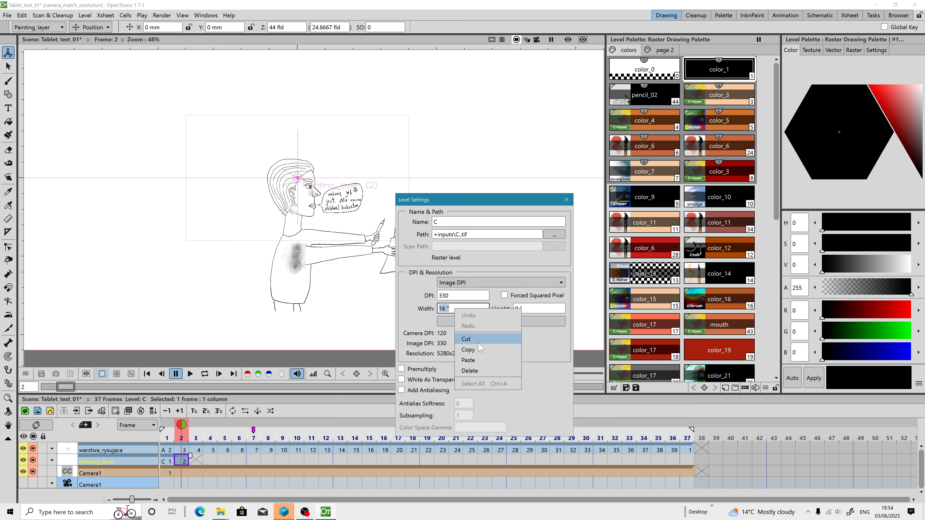
left_click(492, 285)
left_click(491, 284)
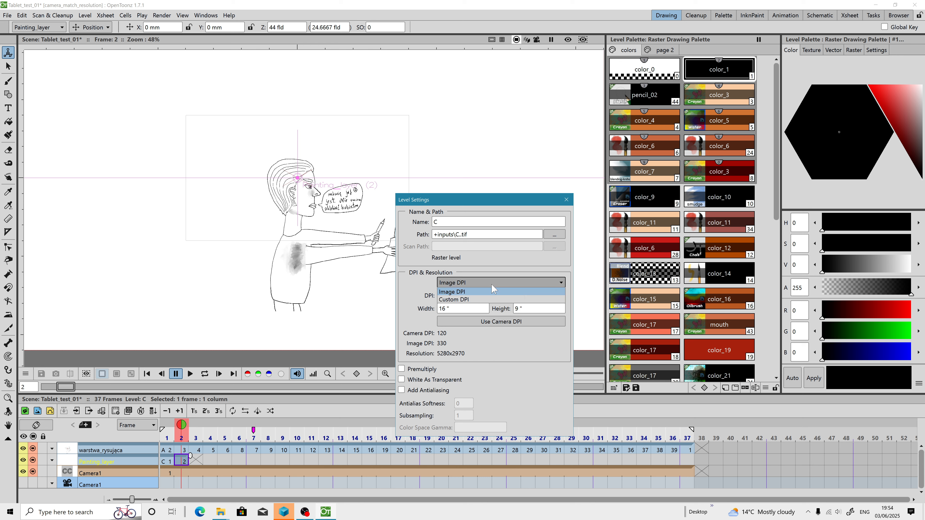
left_click(485, 299)
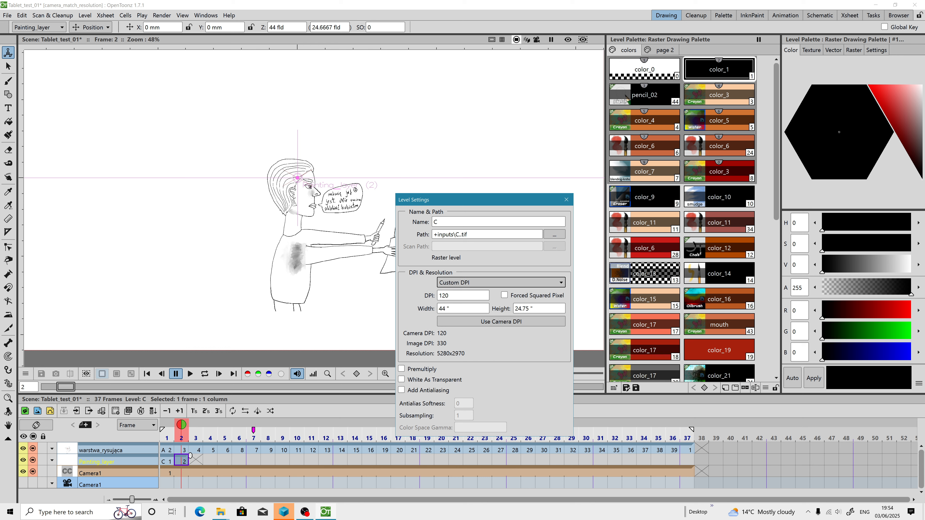
Step: Try pasting 2960 as level C's width, then apply the camera DPI and close the level settings
left_click(486, 309)
right_click(486, 308)
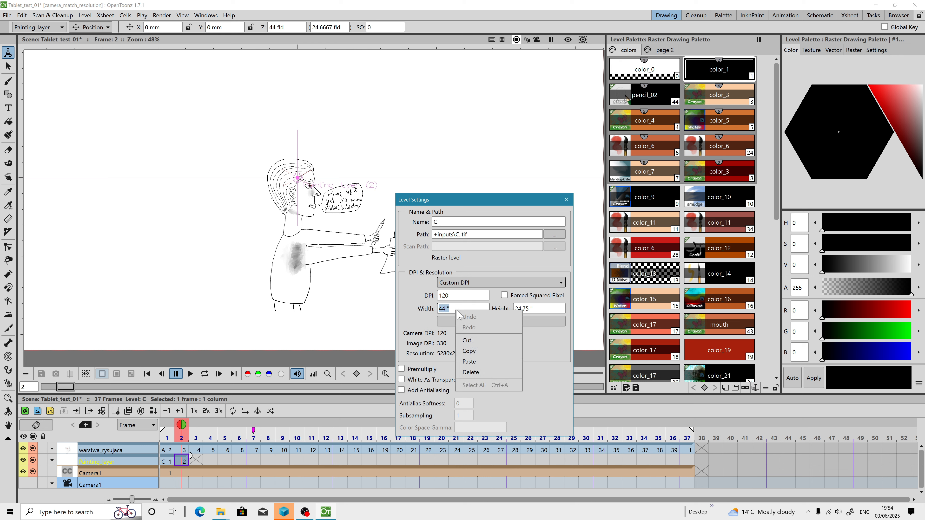
left_click(475, 357)
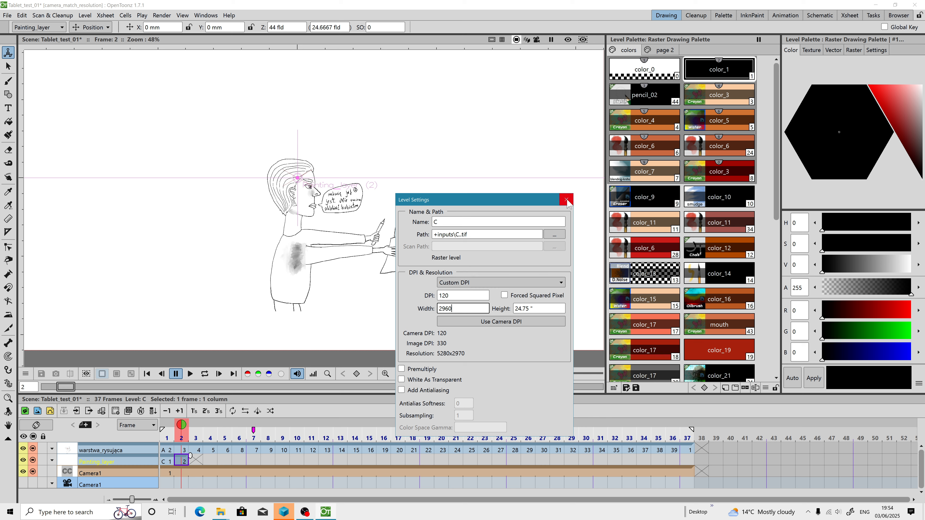
left_click(500, 321)
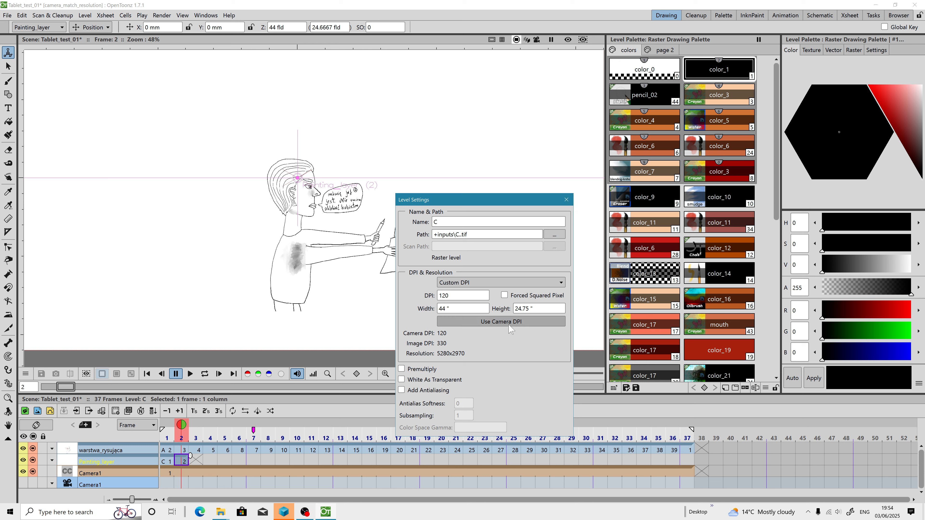
left_click(566, 200)
Step: Open level A's settings for the warstwa_rysujaca drawing and enable Forced Squared Pixel
scroll(372, 265, "down", 2)
scroll(353, 281, "up", 1)
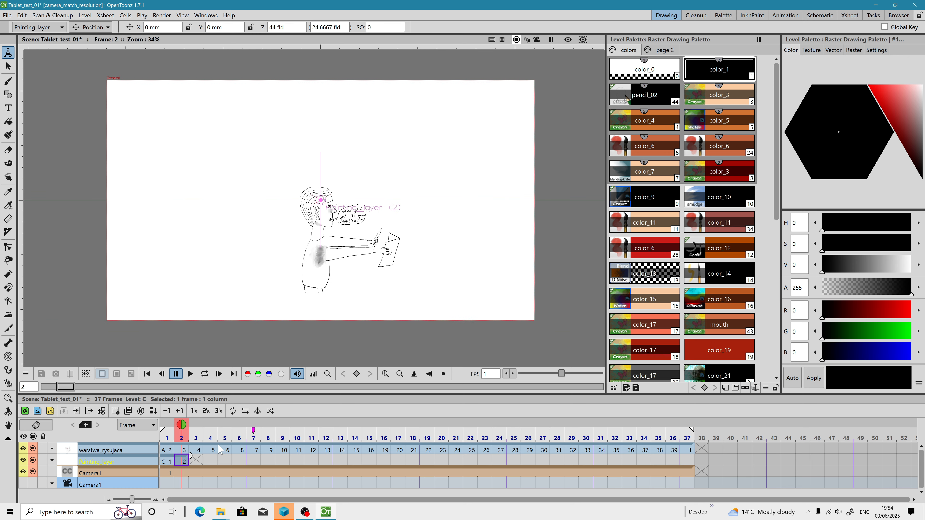
left_click(182, 451)
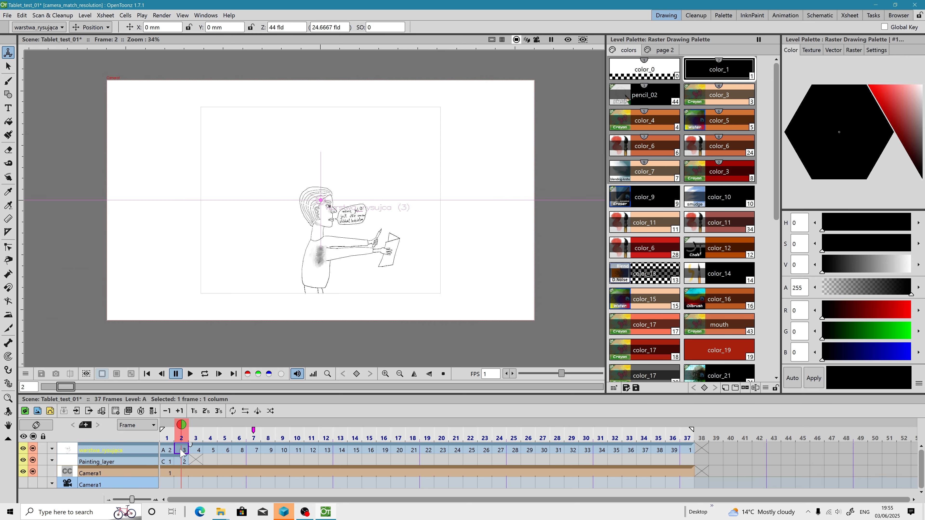
right_click(182, 453)
mouse_move(249, 423)
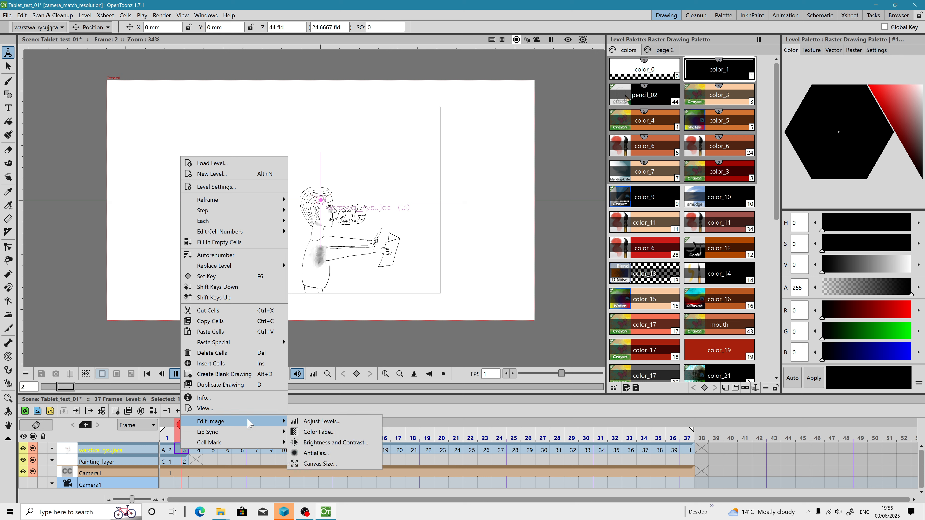
left_click(223, 188)
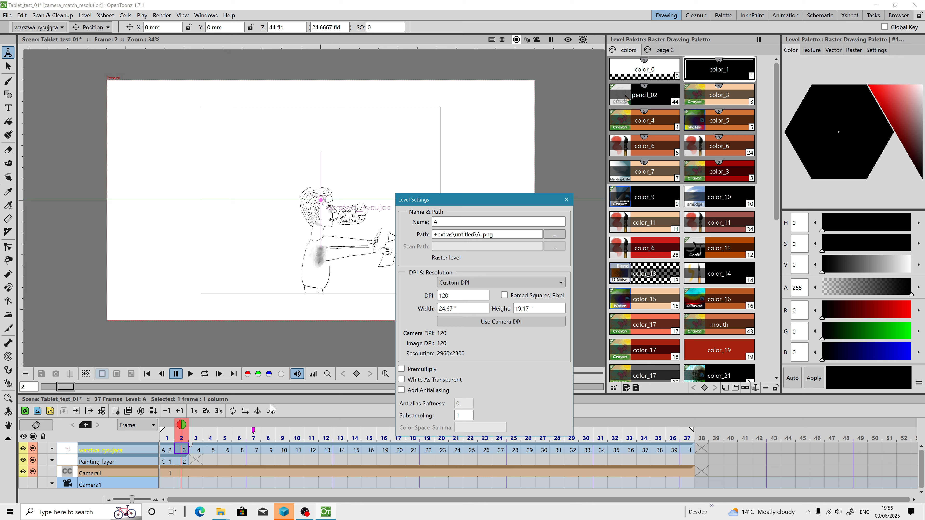
left_click(504, 295)
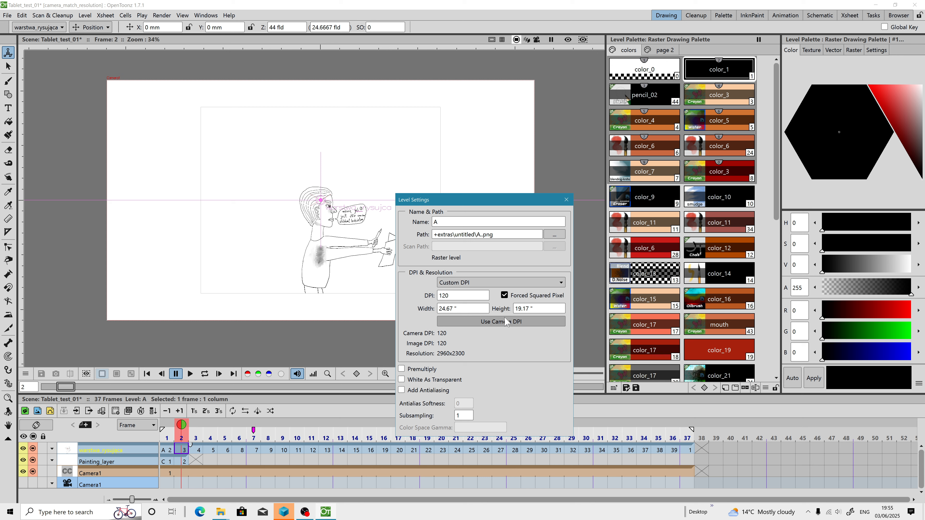
left_click(566, 199)
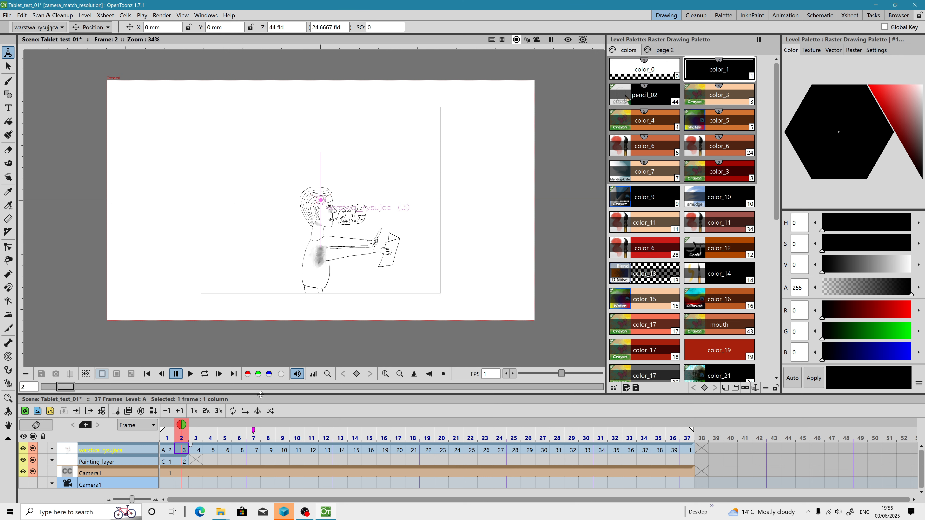
Step: Check the canvas size of the warstwa_rysujaca drawing at frame 2 without resizing
left_click(183, 460)
left_click(183, 450)
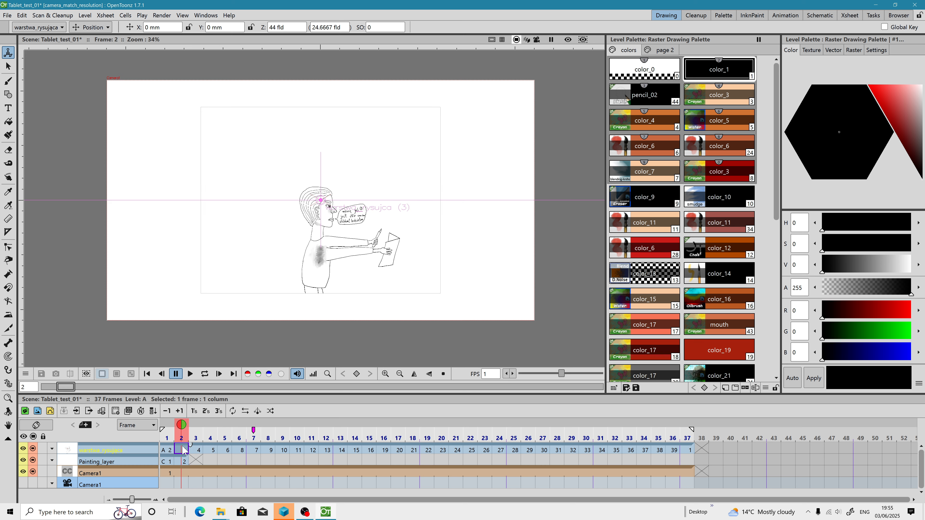
right_click(183, 450)
mouse_move(208, 421)
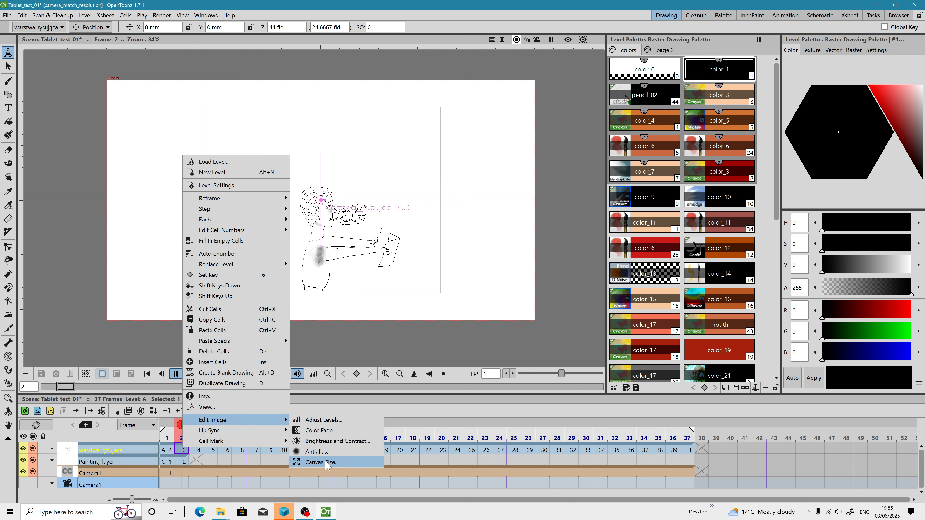
left_click(324, 464)
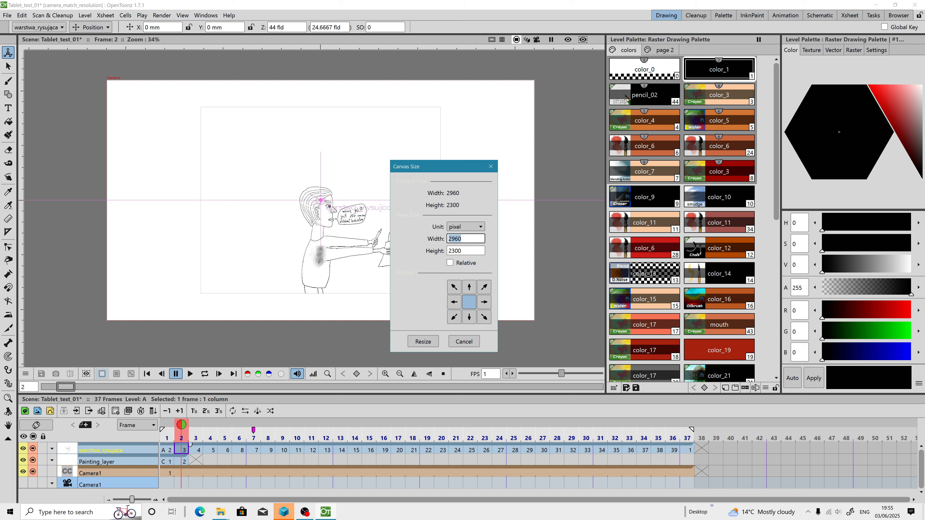
left_click(490, 166)
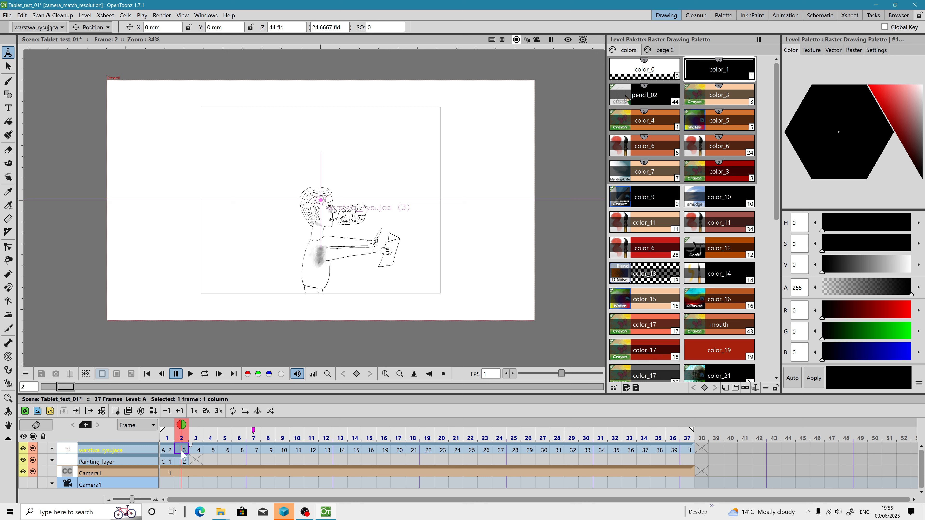
Step: Copy the 2960 pixel width from the warstwa_rysujaca drawing's canvas size settings
right_click(182, 451)
mouse_move(207, 421)
left_click(322, 464)
key("ctrl+c")
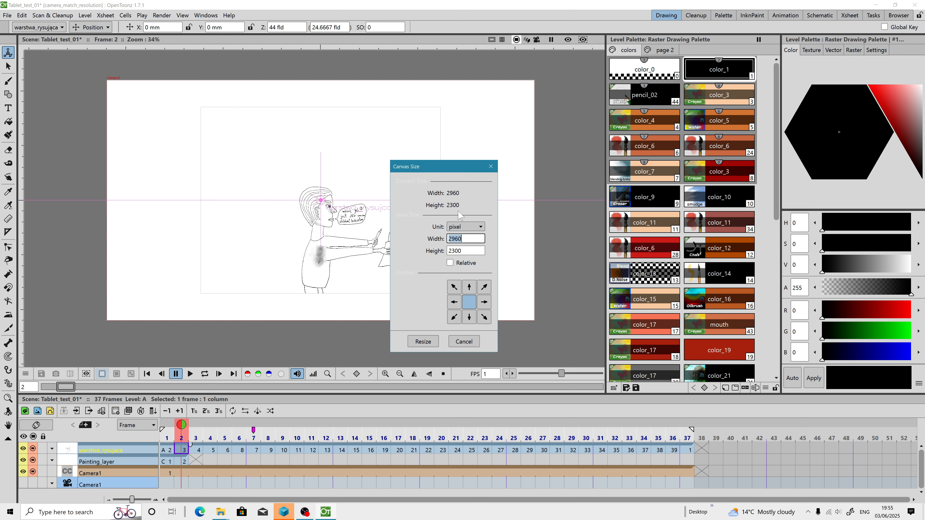
left_click(454, 263)
left_click(454, 263)
left_click(449, 239)
right_click(458, 239)
left_click(473, 271)
left_click(490, 166)
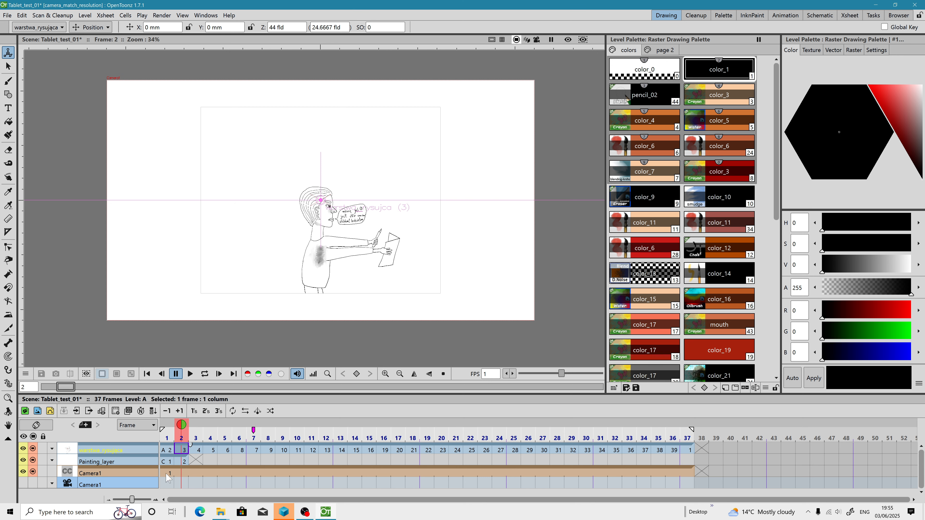
Step: Resize the Painting_layer drawing's canvas at frame 2 to 2960 by 2300 pixels
left_click(184, 462)
right_click(184, 462)
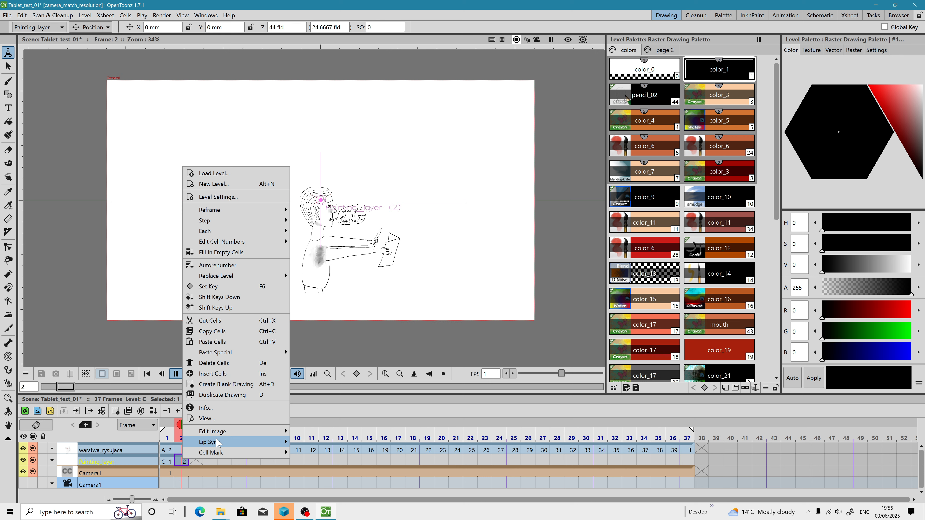
mouse_move(221, 435)
left_click(328, 476)
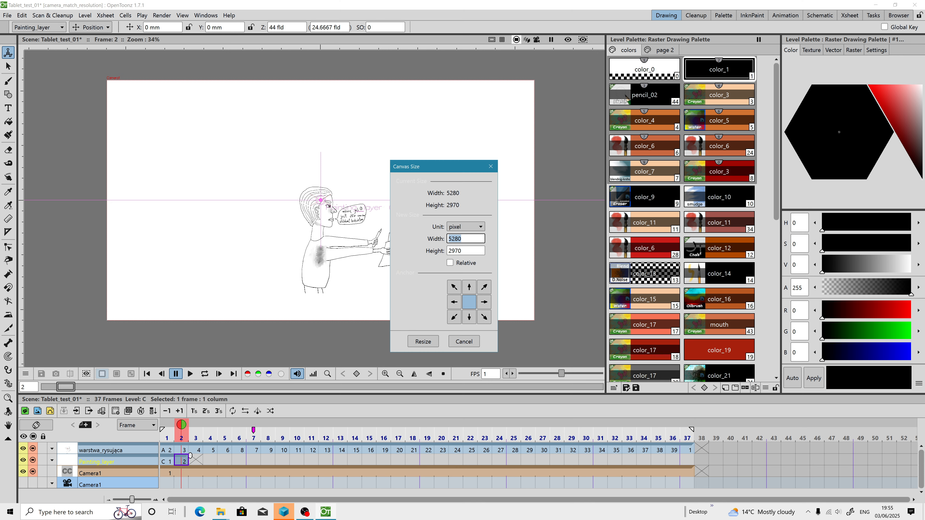
key("Tab")
left_click(468, 238)
right_click(468, 238)
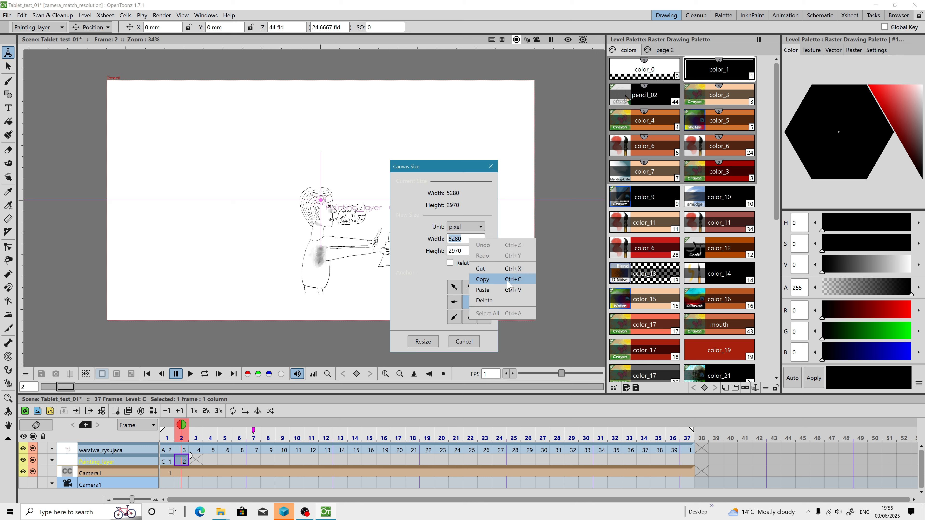
left_click(502, 290)
key("Tab")
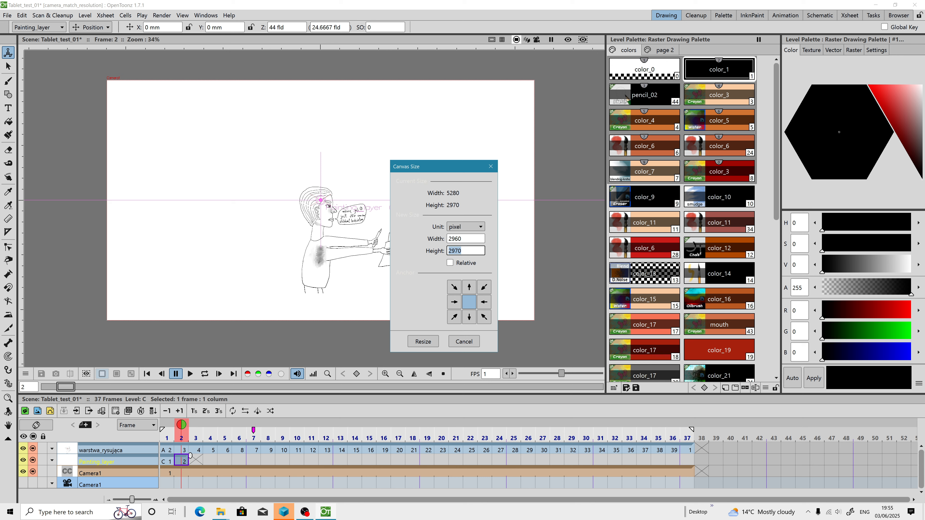
left_click(424, 343)
left_click(442, 265)
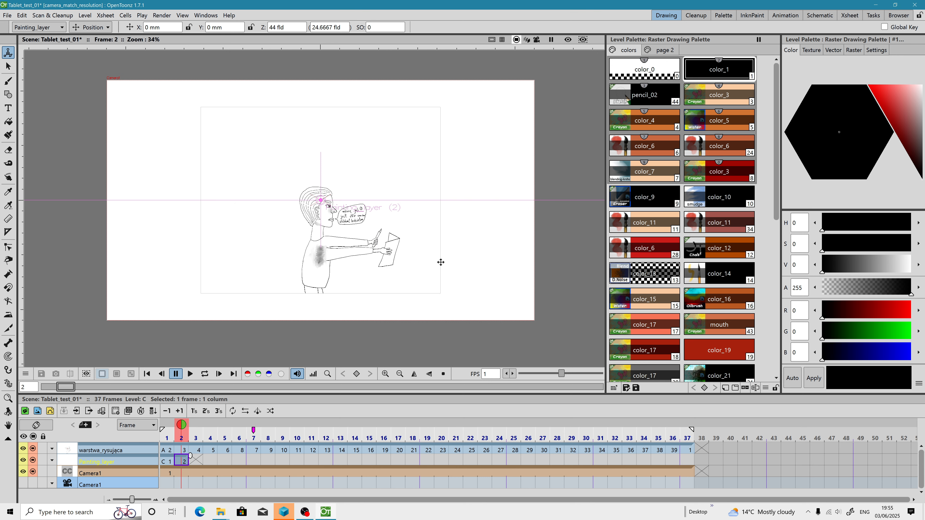
left_click(184, 451)
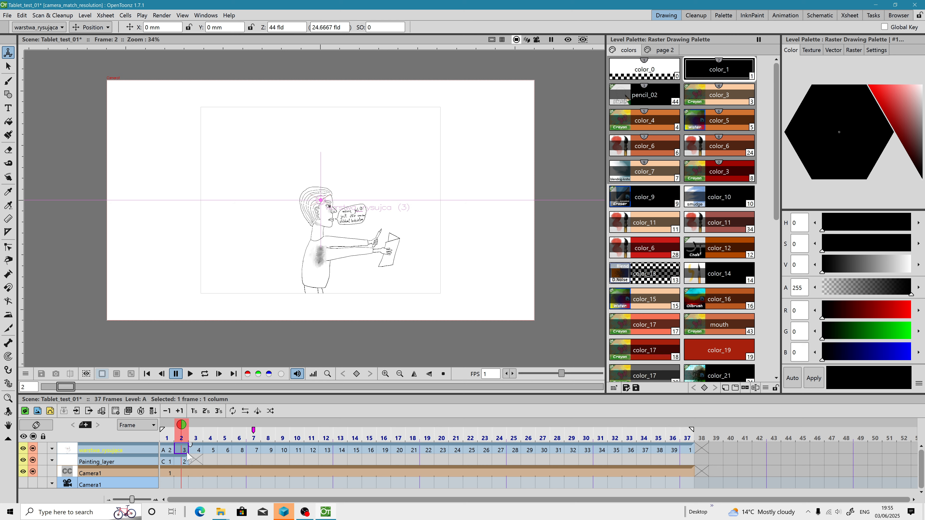
left_click(181, 462)
scroll(315, 303, "up", 2)
scroll(315, 302, "down", 2)
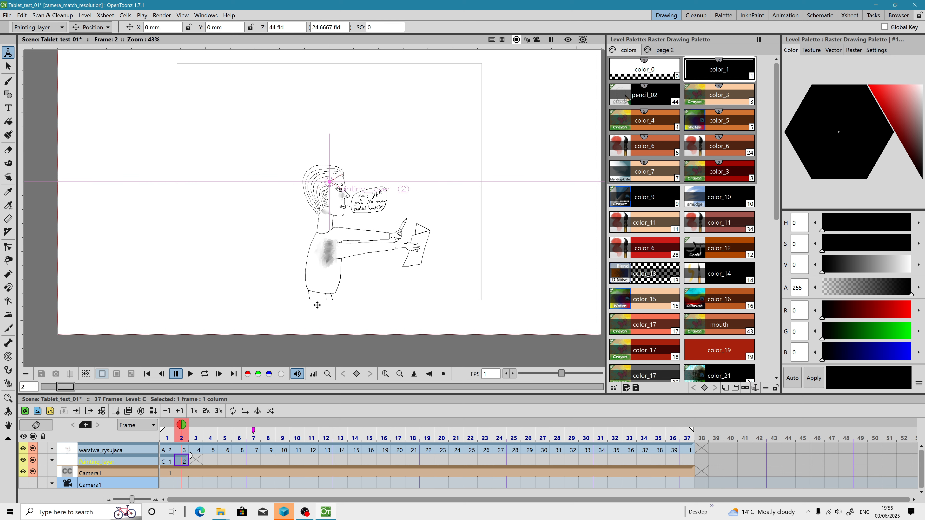
Step: Set Camera1 to the current level A's settings, 2960 by 2300 pixels at 120 DPI
left_click(182, 452)
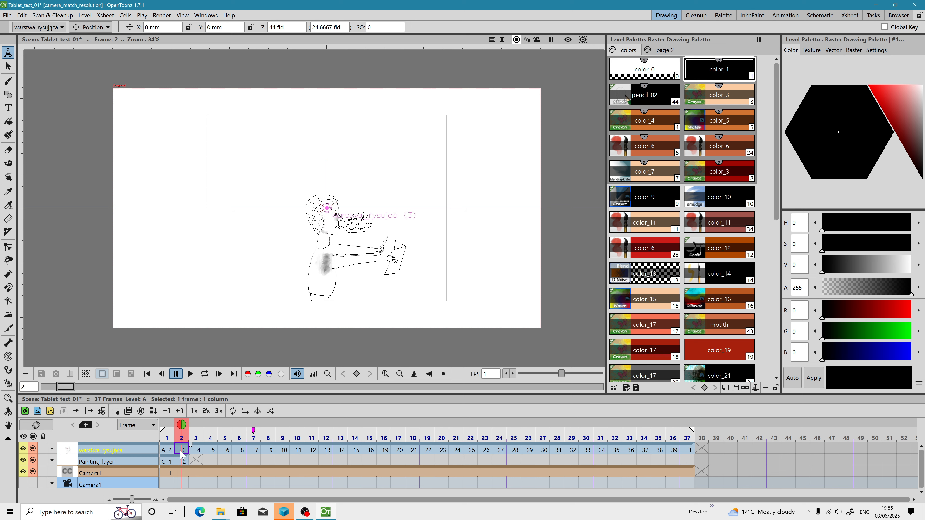
left_click(776, 16)
double_click(730, 413)
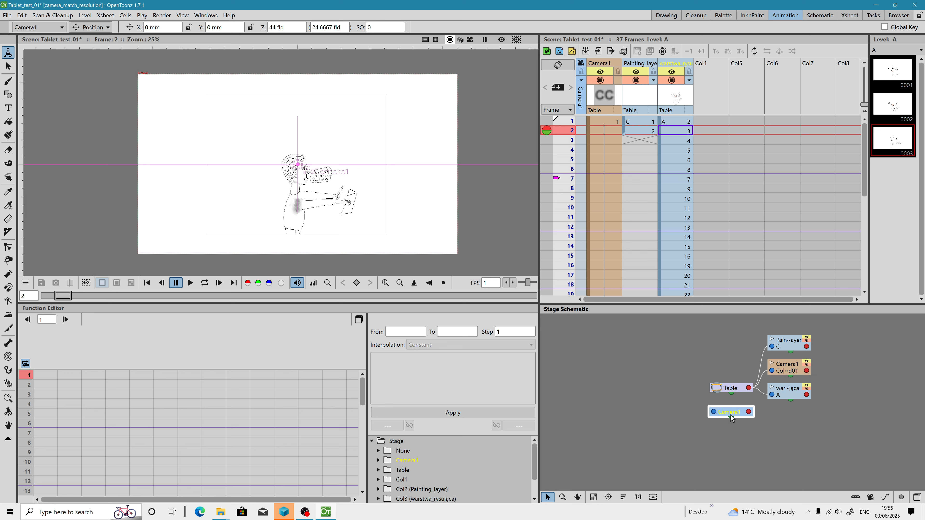
left_click(52, 72)
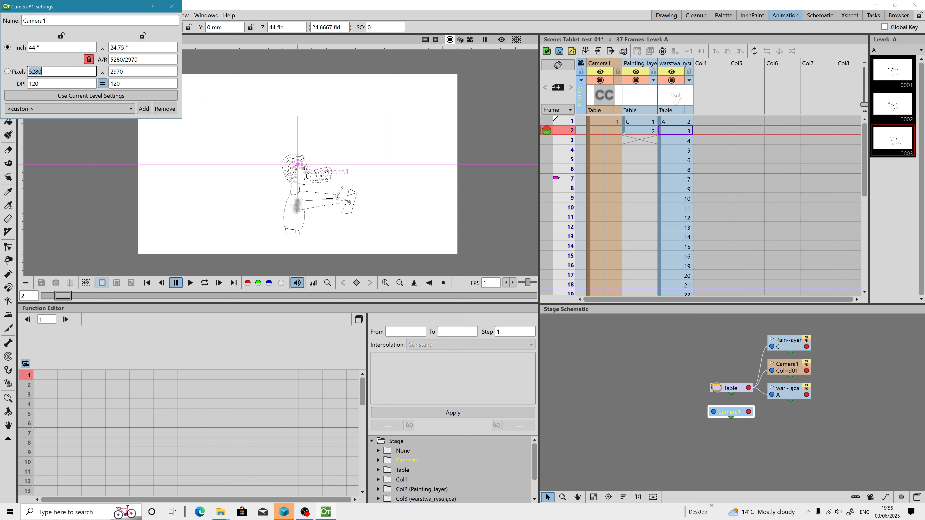
left_click(8, 71)
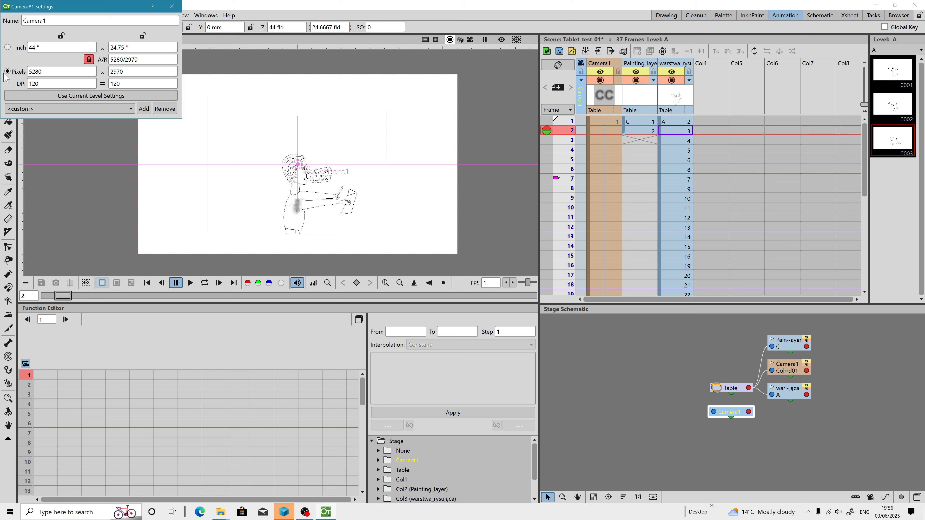
left_click(8, 48)
left_click_drag(117, 13, 256, 111)
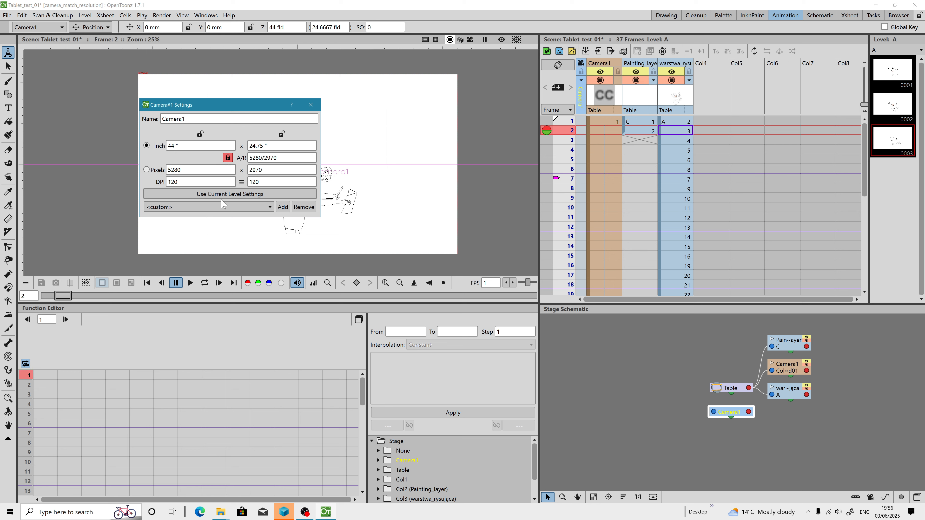
left_click(225, 194)
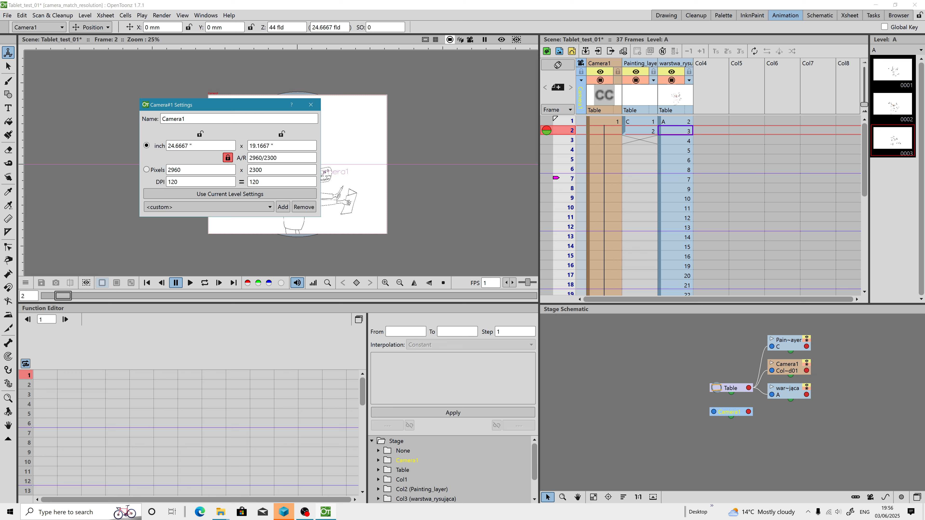
left_click(310, 105)
Step: Switch back to the drawing workspace and select the Painting_layer cell at frame 2
key("alt+9")
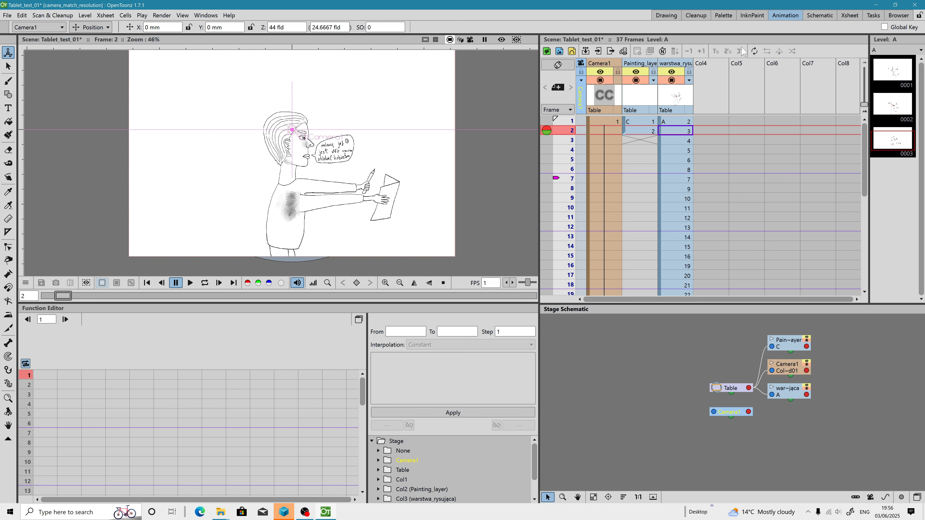
left_click(666, 15)
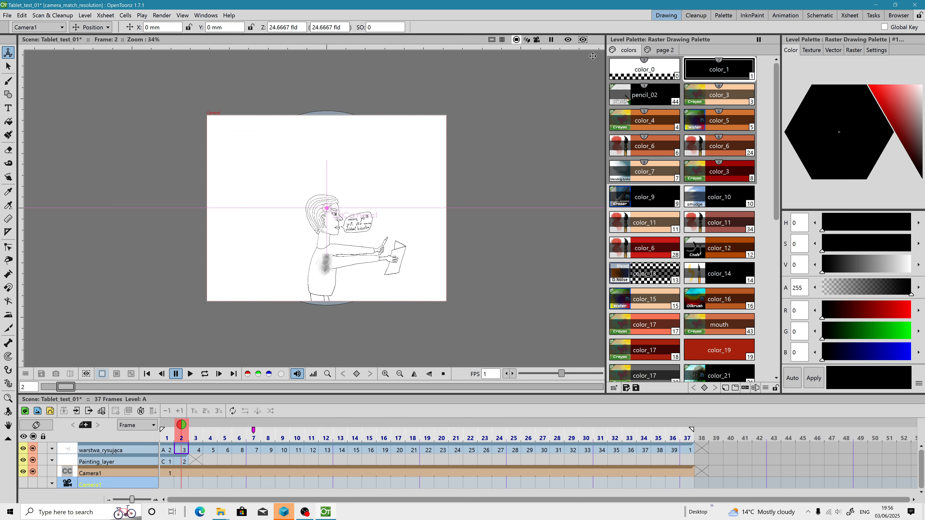
left_click(182, 461)
scroll(335, 244, "up", 2)
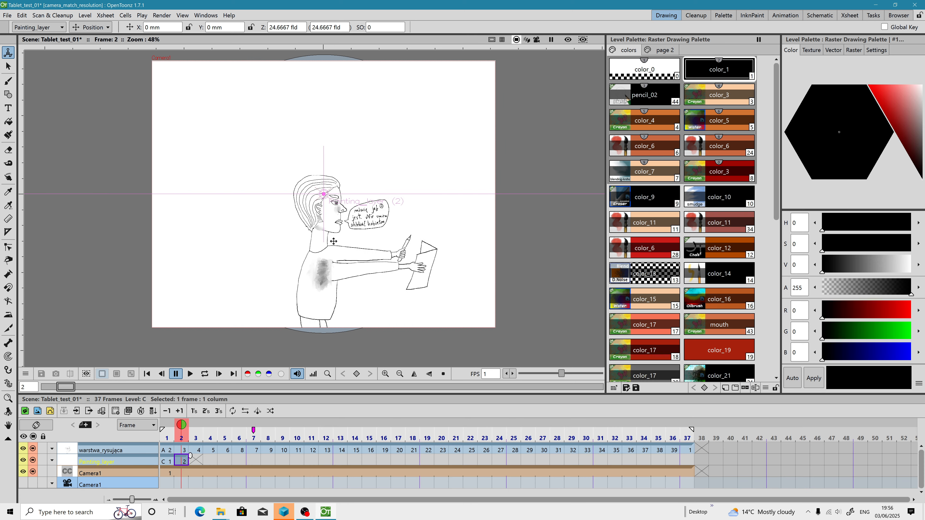
Step: Switch to the Brush tool and create blank Painting_layer drawings at frames 3, 4 and 5
left_click_drag(352, 270, 337, 250)
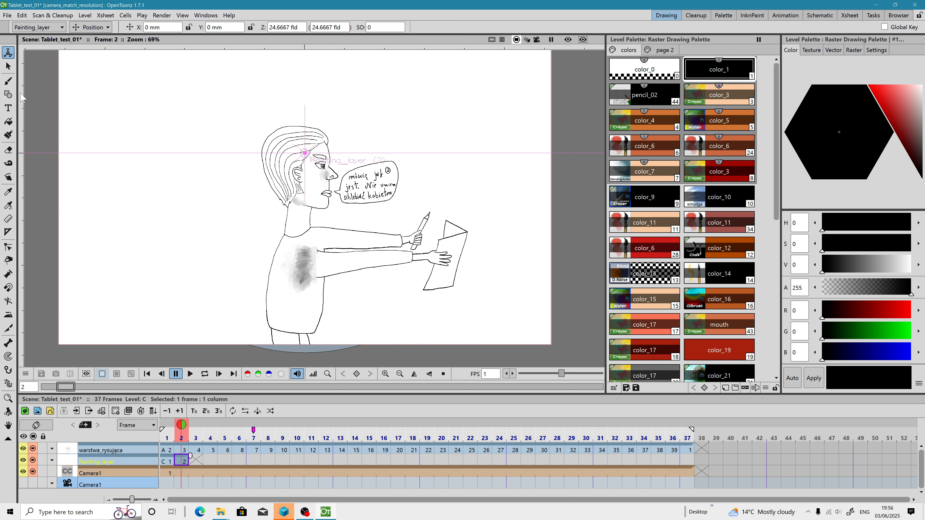
left_click(182, 450)
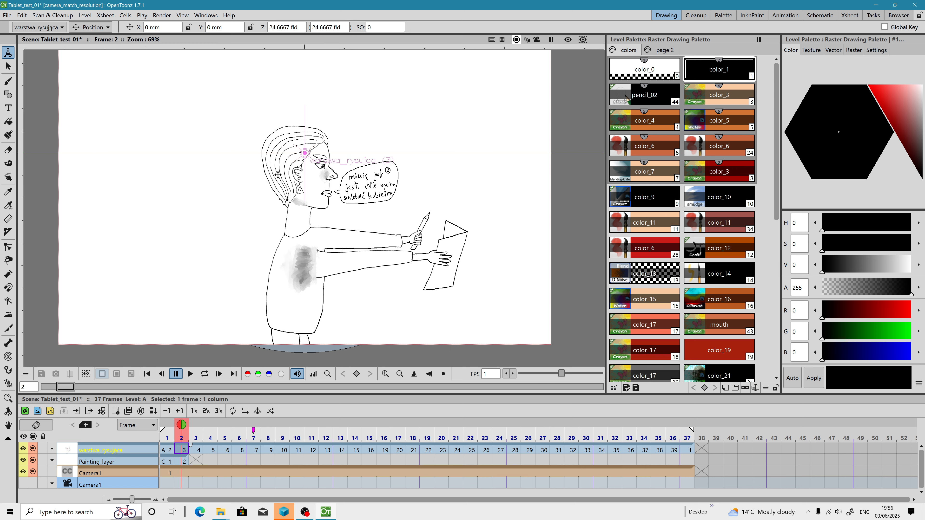
scroll(313, 253, "down", 1)
left_click(8, 80)
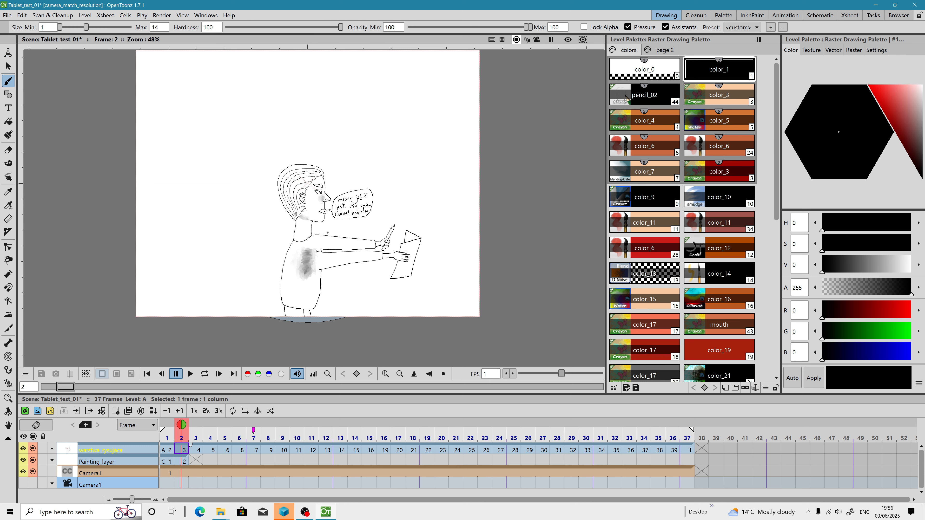
scroll(317, 269, "down", 2)
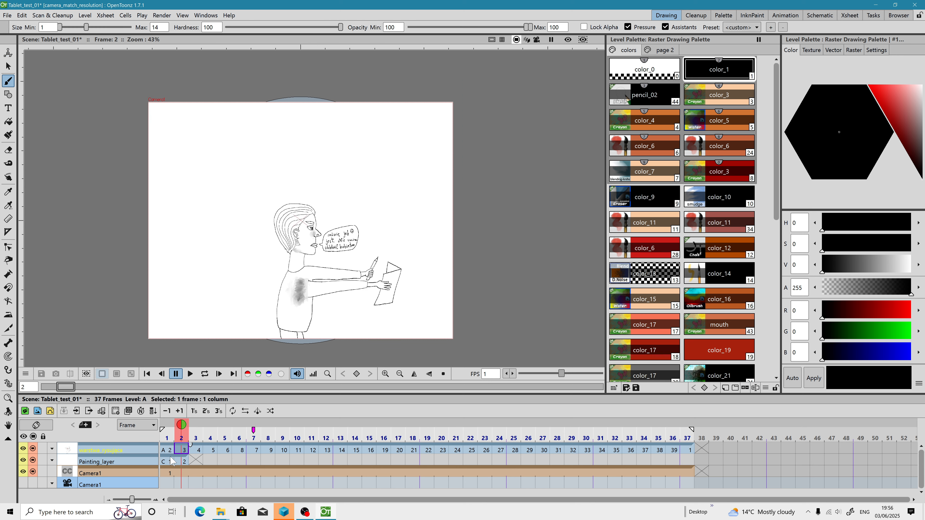
left_click(174, 462)
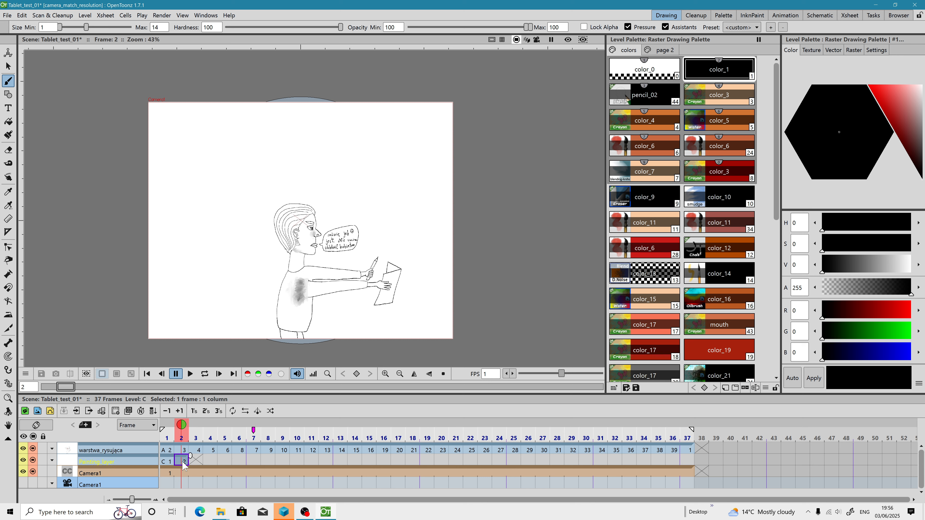
right_click(198, 460)
left_click(239, 489)
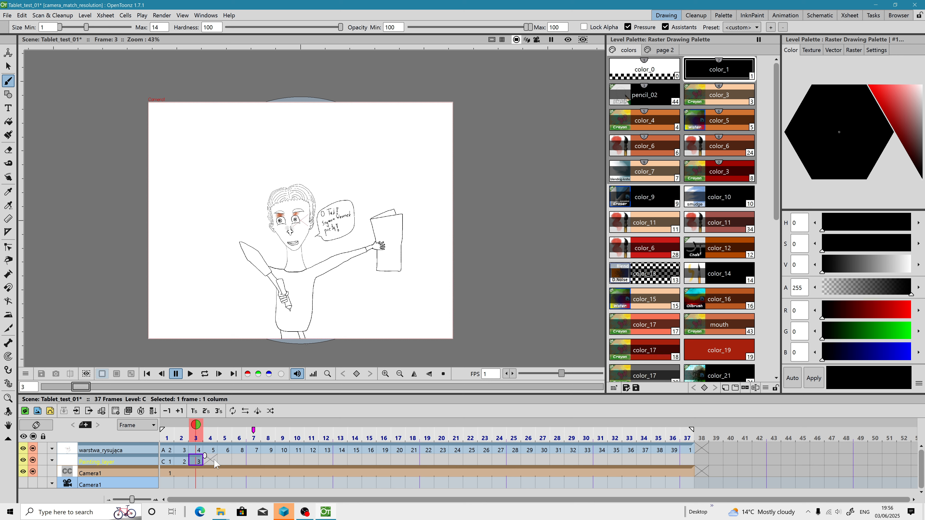
right_click(212, 460)
left_click(240, 489)
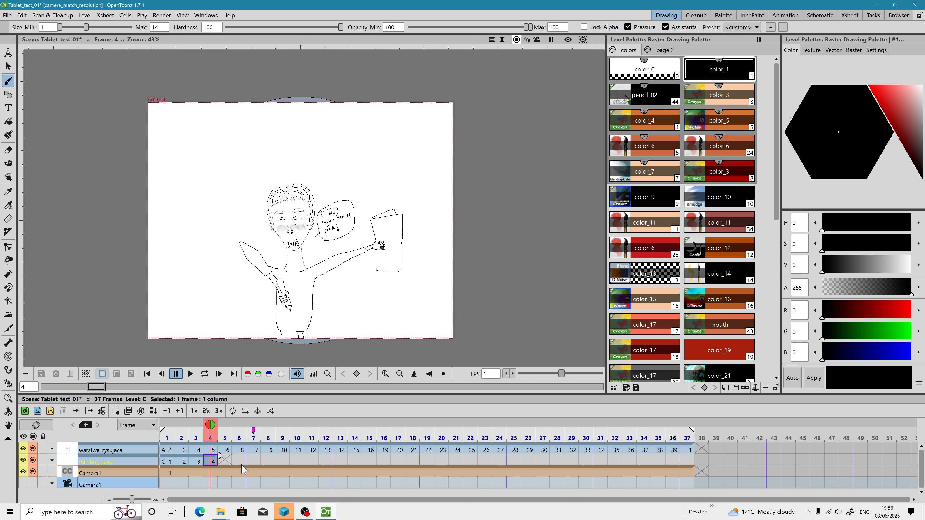
right_click(226, 462)
left_click(253, 489)
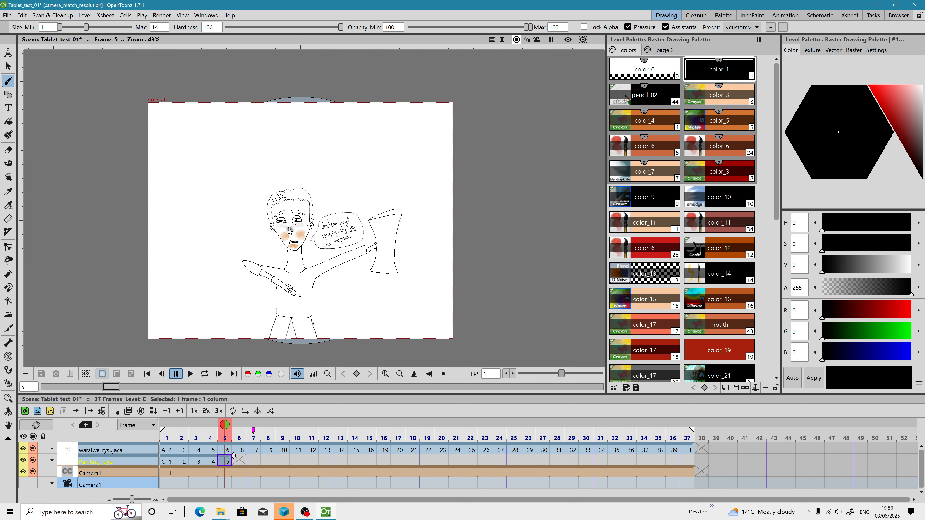
Step: Select the Painting_layer cell at frame 1 and save all
scroll(291, 230, "up", 4)
left_click(172, 462)
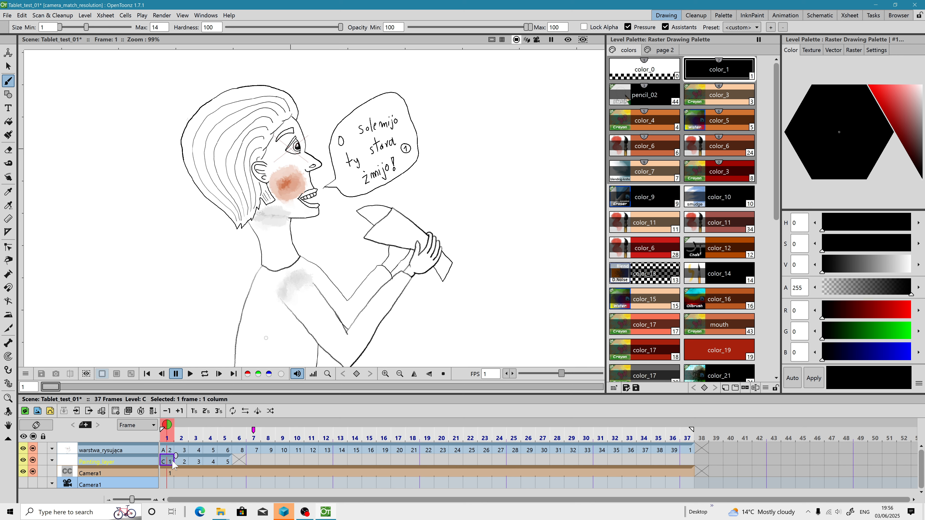
left_click(7, 15)
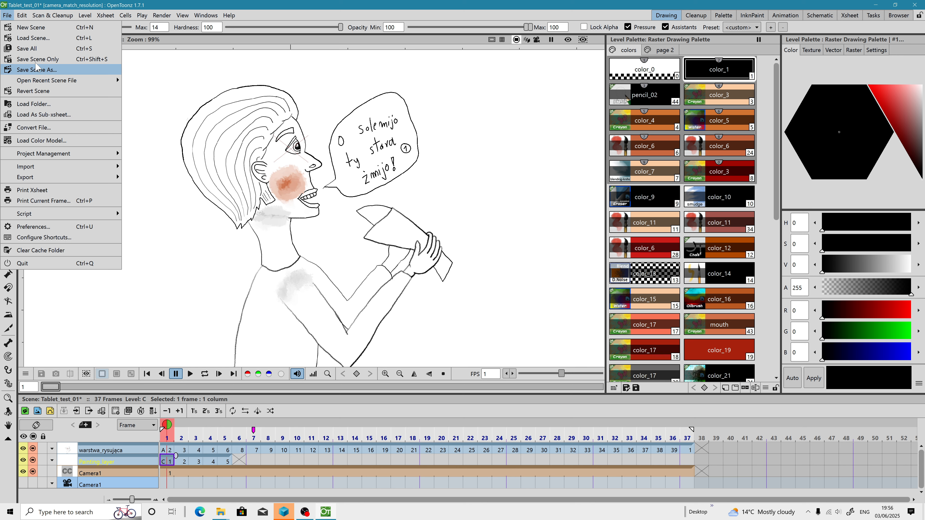
left_click(362, 3)
scroll(355, 205, "down", 4)
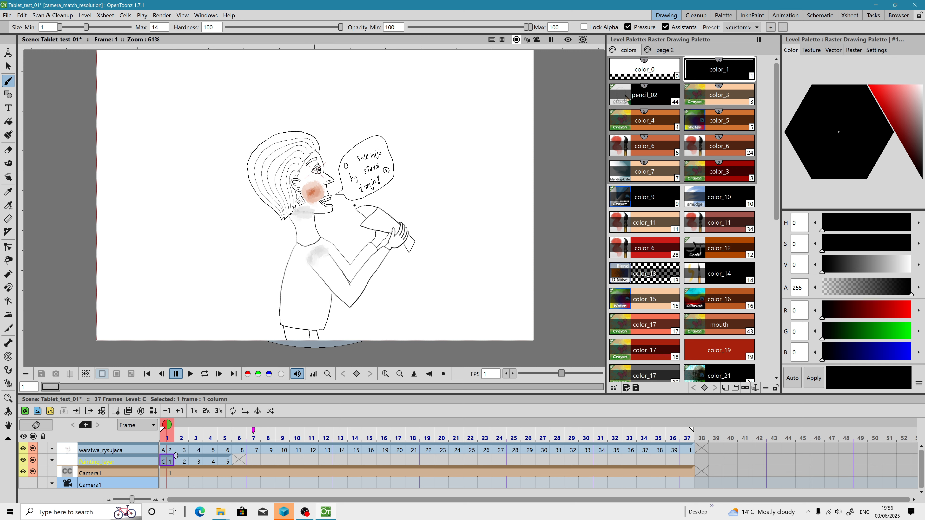
scroll(309, 209, "up", 1)
left_click_drag(402, 244, 367, 236)
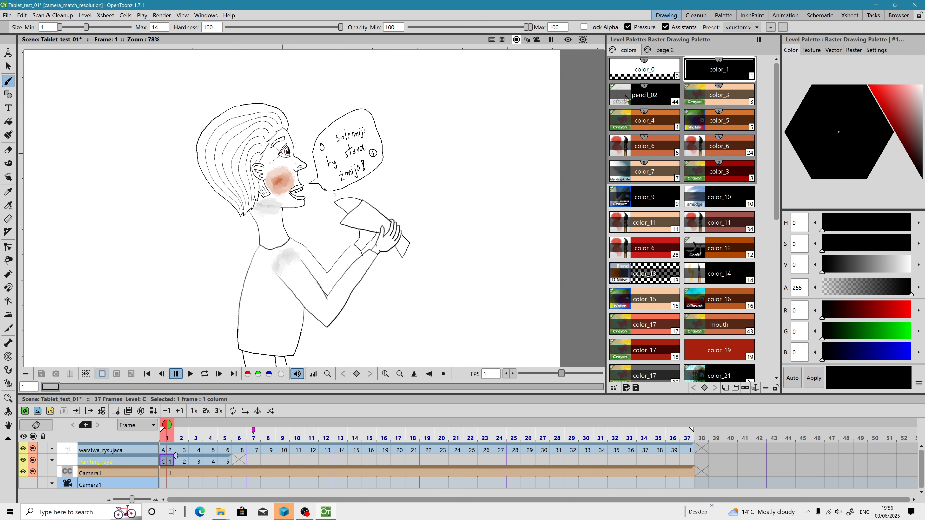
left_click(7, 15)
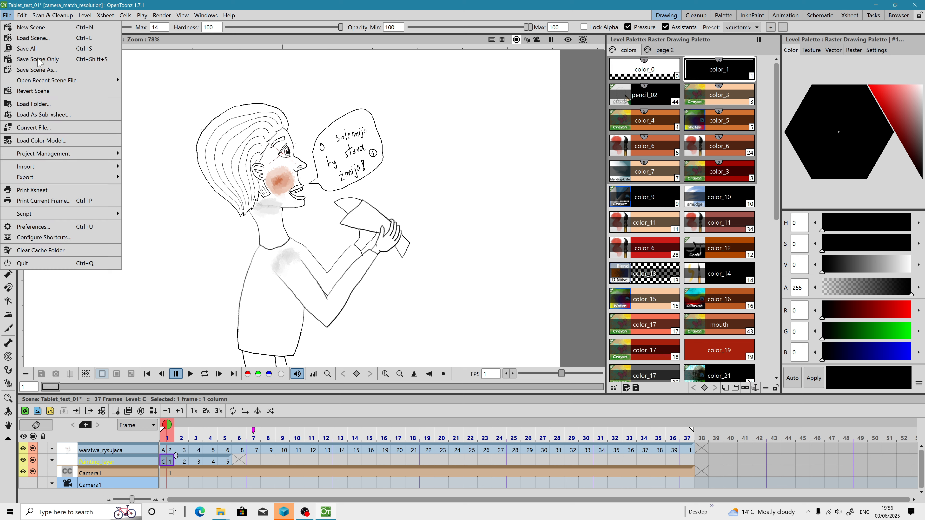
left_click(38, 56)
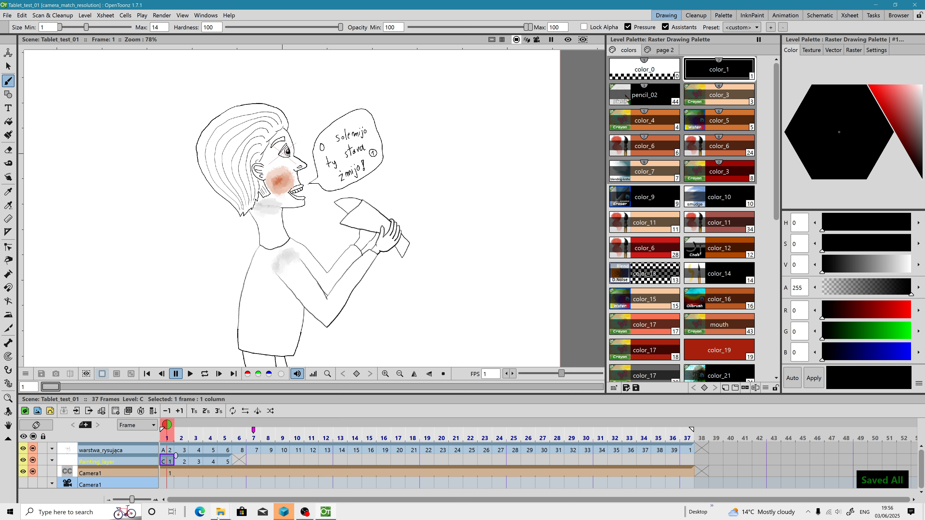
Step: Inspect the saved level files in the project folder in File Explorer
mouse_move(226, 516)
left_click(190, 475)
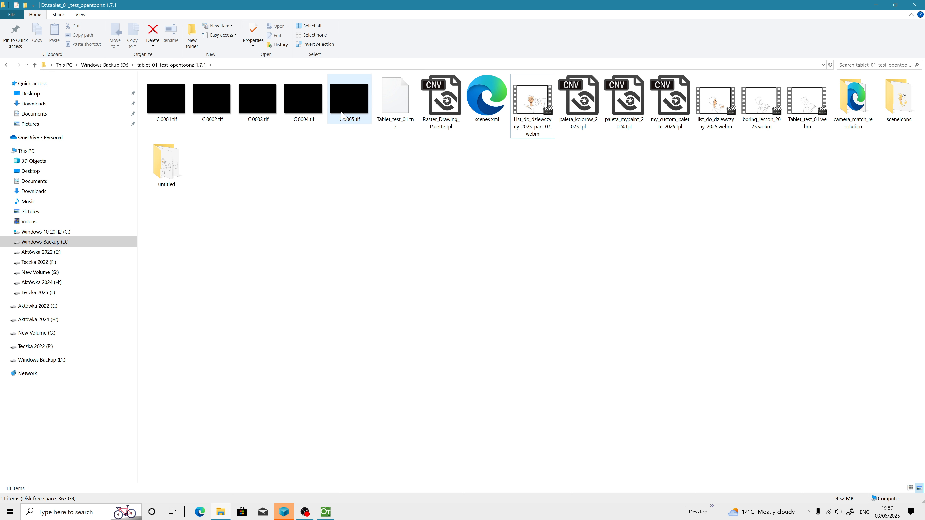
left_click(876, 5)
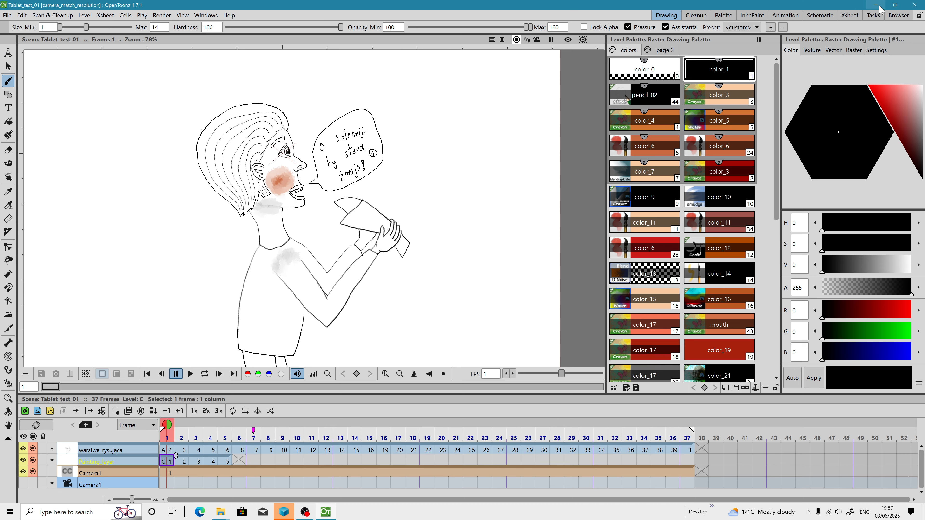
Step: Pick the color_11 style and paint skin tone over the character's neck on frame 1
scroll(294, 225, "up", 2)
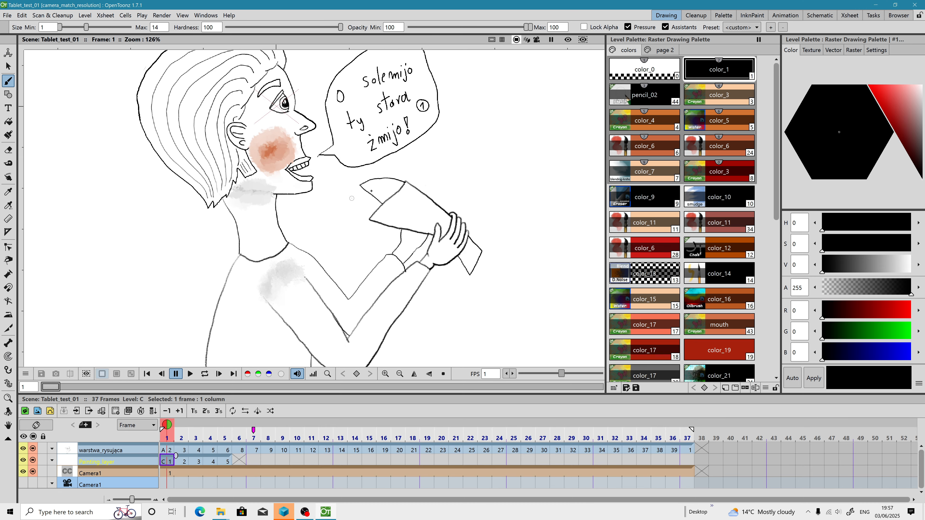
left_click(659, 232)
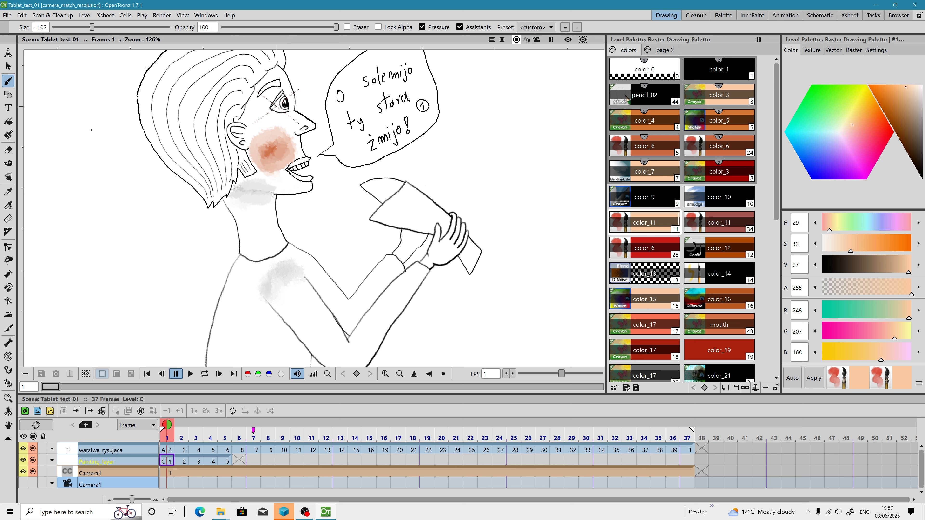
scroll(249, 212, "up", 3)
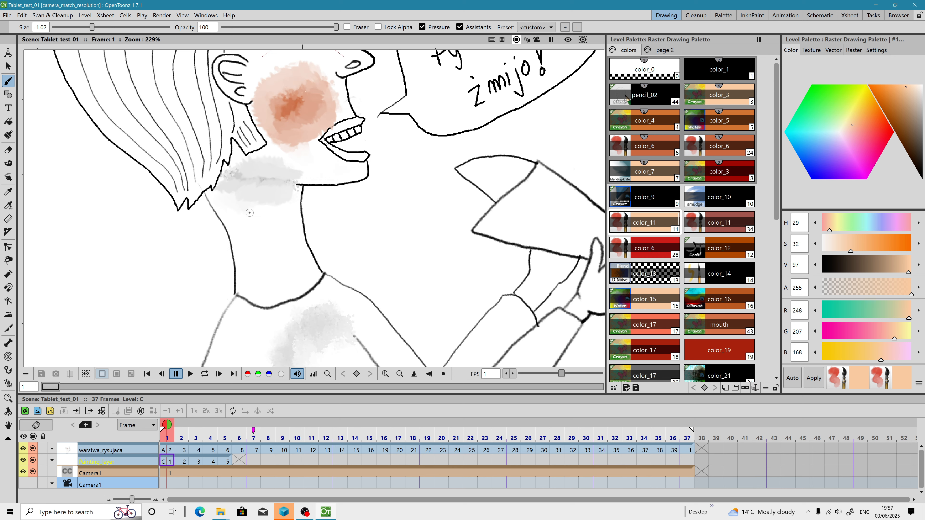
scroll(249, 212, "up", 2)
left_click_drag(254, 190, 289, 295)
mouse_move(241, 180)
left_mouse_down()
mouse_move(268, 284)
mouse_move(255, 164)
left_mouse_up()
left_click_drag(271, 228, 279, 288)
mouse_move(271, 254)
left_mouse_down()
mouse_move(257, 238)
mouse_move(269, 299)
mouse_move(256, 260)
left_mouse_up()
mouse_move(291, 306)
left_mouse_down()
mouse_move(296, 246)
mouse_move(284, 257)
mouse_move(279, 330)
left_mouse_up()
mouse_move(262, 268)
left_mouse_down()
mouse_move(257, 326)
mouse_move(239, 333)
mouse_move(306, 319)
mouse_move(270, 324)
mouse_move(297, 304)
mouse_move(273, 259)
mouse_move(290, 315)
mouse_move(242, 227)
mouse_move(248, 321)
mouse_move(238, 326)
mouse_move(259, 288)
left_mouse_up()
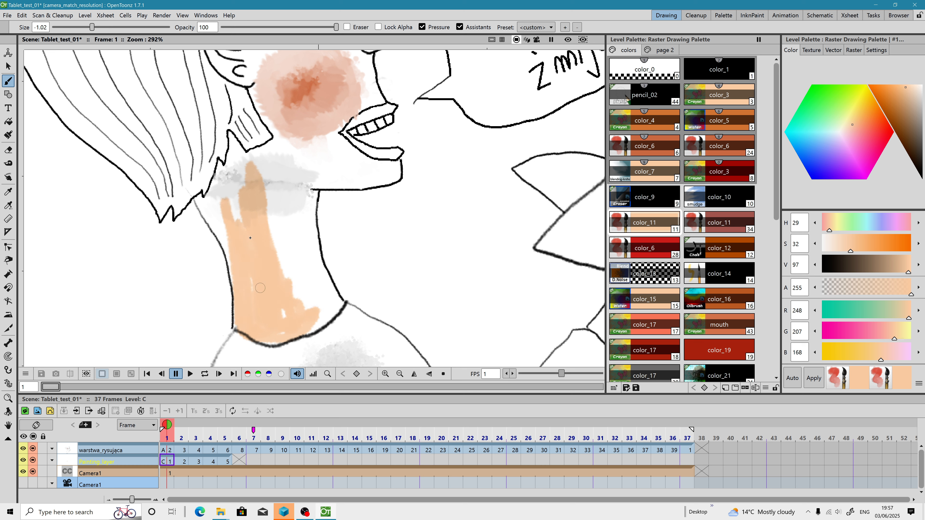
mouse_move(289, 323)
left_mouse_down()
mouse_move(282, 223)
mouse_move(316, 310)
left_mouse_up()
Step: Paint skin tone over the neck on frame 2, enlarging the brush size to 0.66
left_click(184, 462)
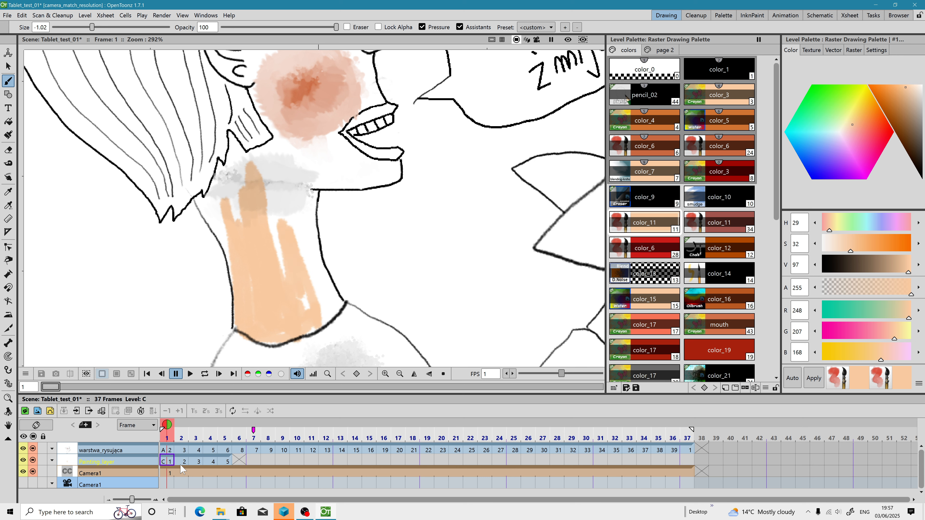
mouse_move(271, 243)
left_mouse_down()
mouse_move(278, 288)
mouse_move(260, 323)
left_mouse_up()
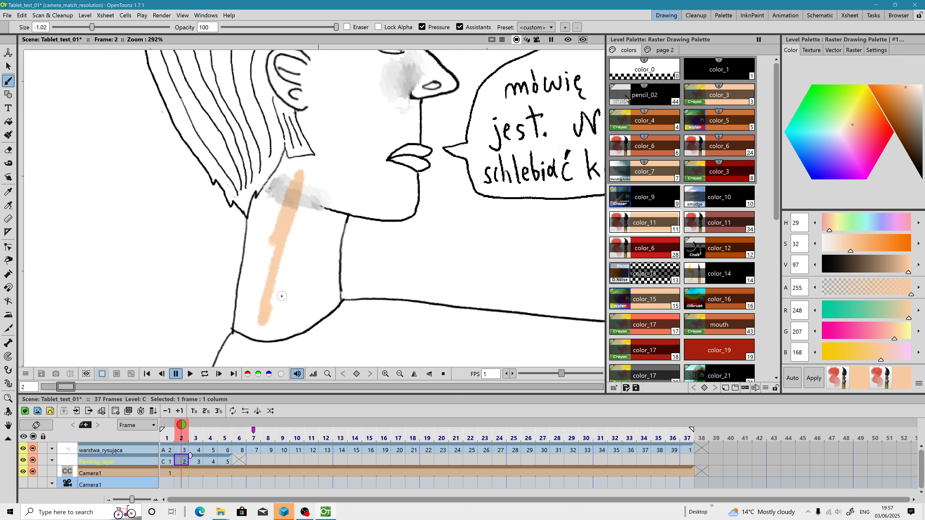
key("i")
key("i")
key("i")
key("i")
key("i")
key("i")
mouse_move(298, 199)
left_mouse_down()
mouse_move(281, 326)
mouse_move(320, 294)
mouse_move(323, 204)
mouse_move(333, 196)
mouse_move(332, 217)
mouse_move(271, 162)
mouse_move(270, 291)
mouse_move(251, 317)
mouse_move(300, 325)
mouse_move(288, 286)
mouse_move(321, 249)
mouse_move(322, 306)
mouse_move(332, 230)
mouse_move(329, 283)
mouse_move(290, 255)
mouse_move(275, 257)
mouse_move(251, 232)
mouse_move(241, 322)
left_mouse_up()
mouse_move(325, 189)
left_mouse_down()
mouse_move(334, 134)
mouse_move(285, 243)
mouse_move(273, 215)
mouse_move(255, 213)
mouse_move(320, 206)
mouse_move(304, 255)
mouse_move(373, 260)
mouse_move(302, 231)
left_mouse_up()
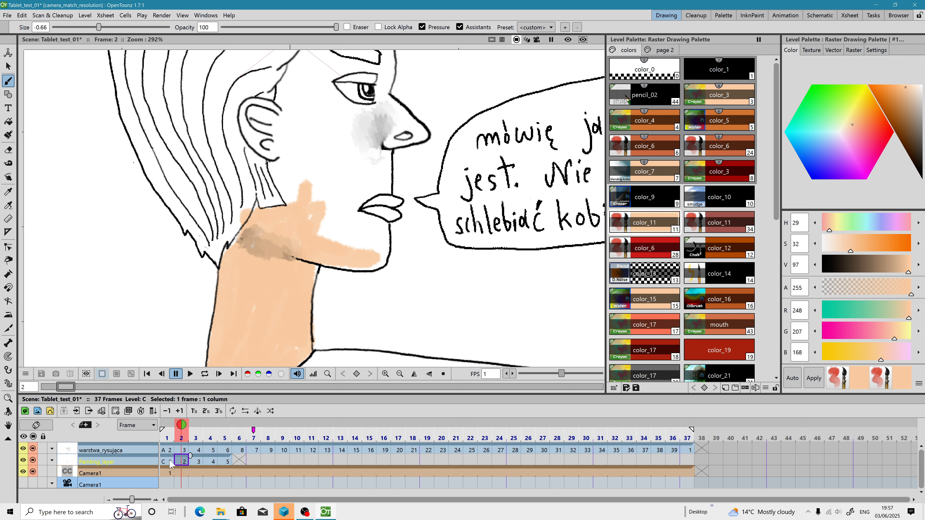
Step: Add more skin-tone strokes to the neck on frame 1 and save all
left_click(170, 462)
left_click_drag(260, 290, 258, 254)
mouse_move(241, 211)
left_mouse_down()
mouse_move(257, 211)
mouse_move(266, 233)
left_mouse_up()
left_click(10, 17)
left_click(31, 53)
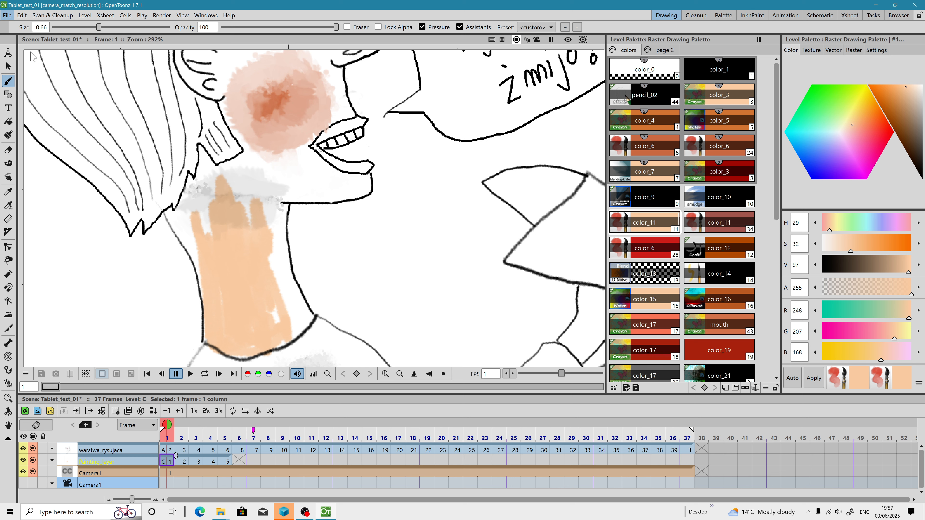
Step: Check the dimensions of the saved C.0001 and C.0002 TIF files in File Explorer
mouse_move(221, 512)
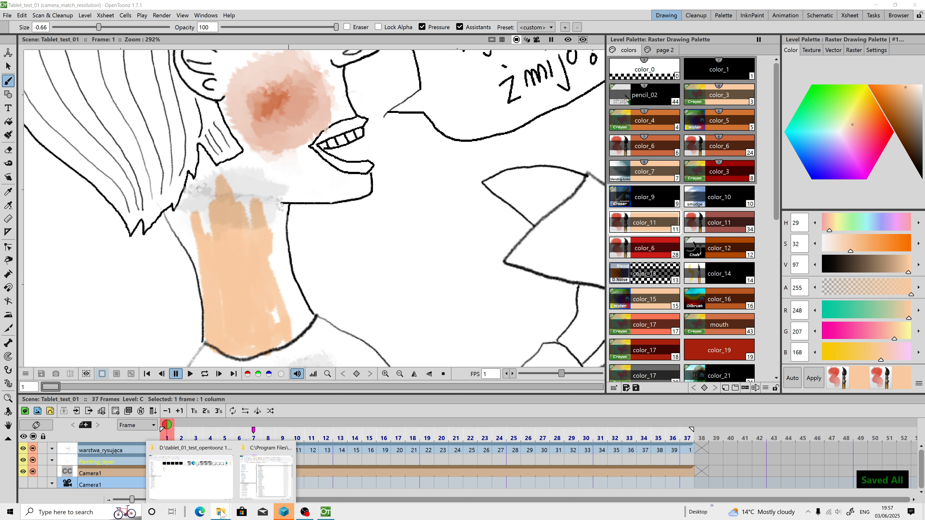
left_click(196, 476)
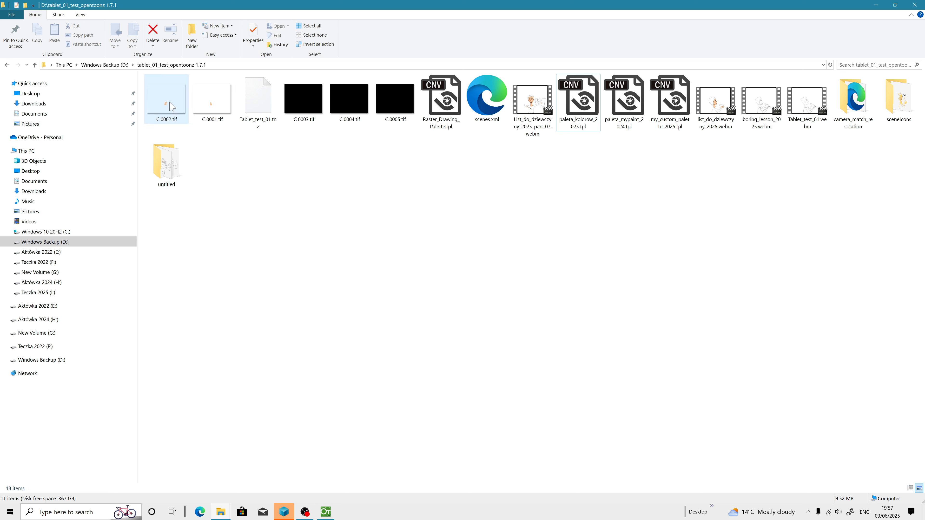
left_click(214, 109)
left_click(185, 105)
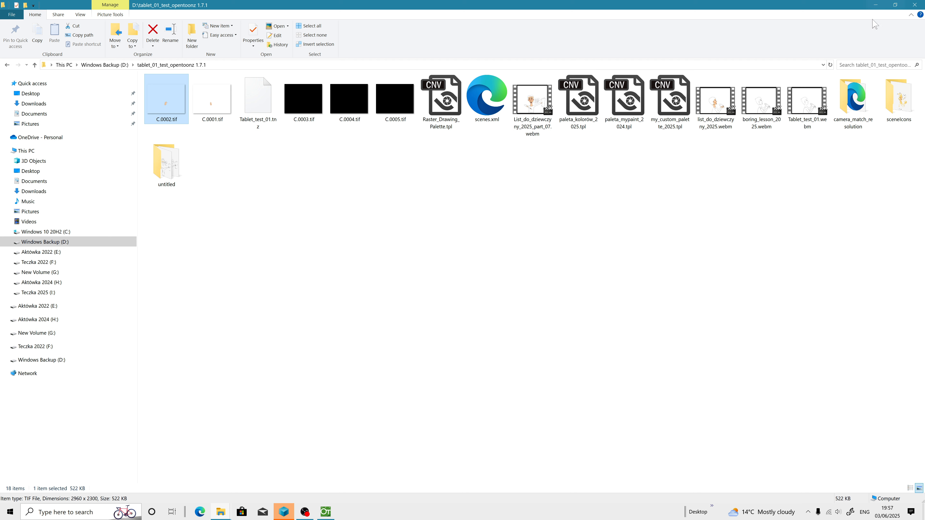
left_click(877, 6)
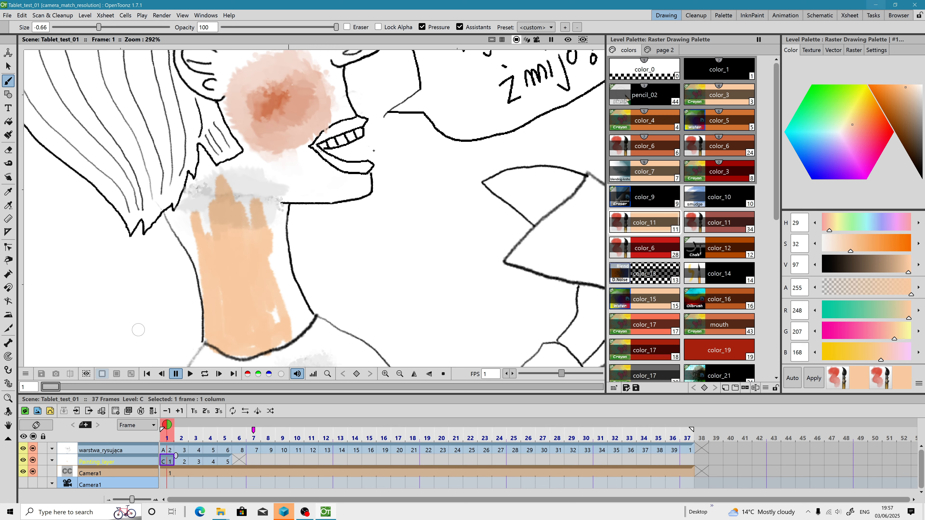
Step: Open the Project Settings to review the project's folder paths
left_click(7, 15)
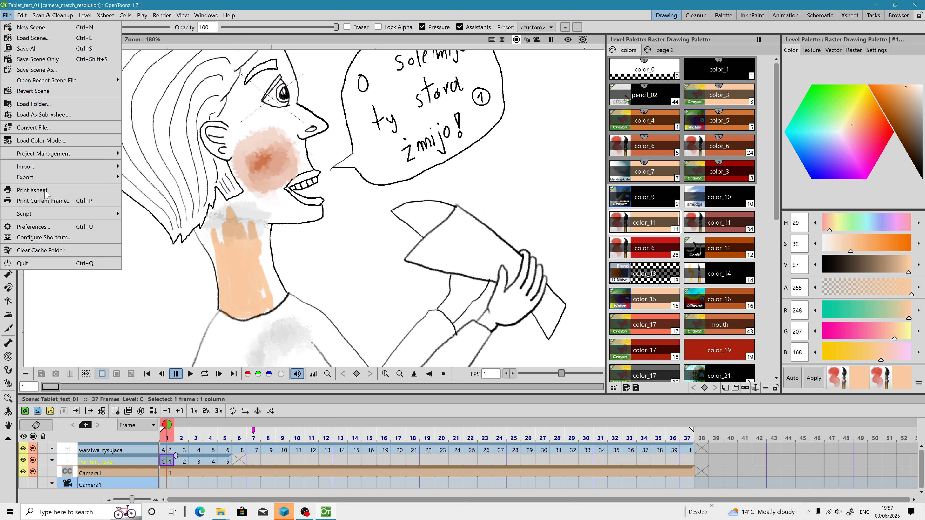
mouse_move(60, 153)
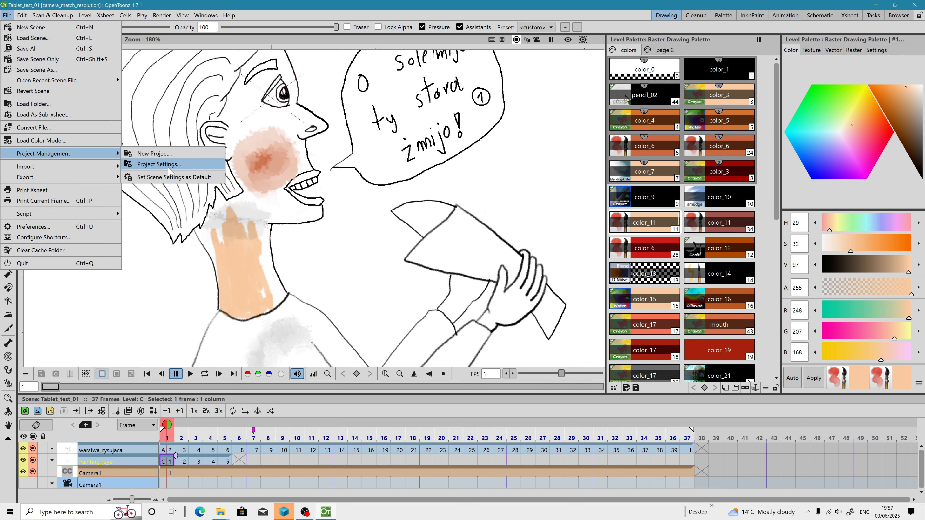
left_click(145, 163)
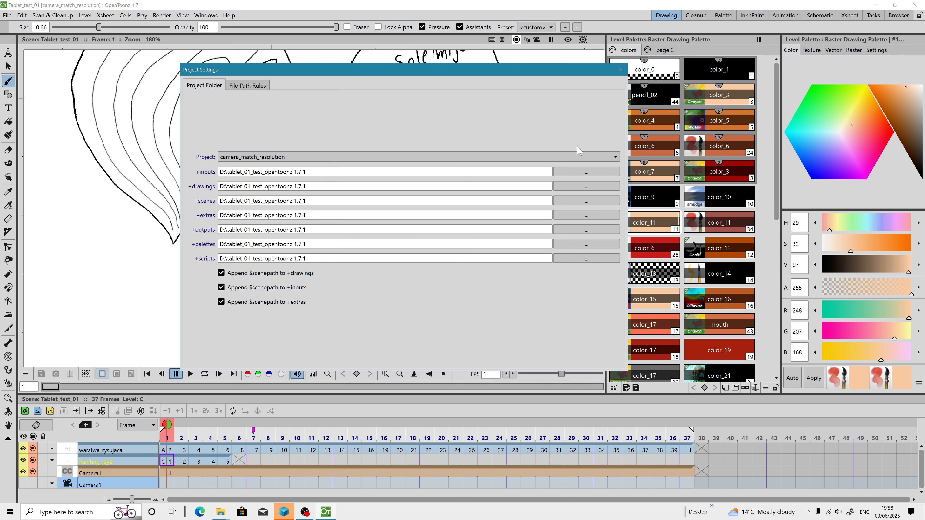
left_click(621, 70)
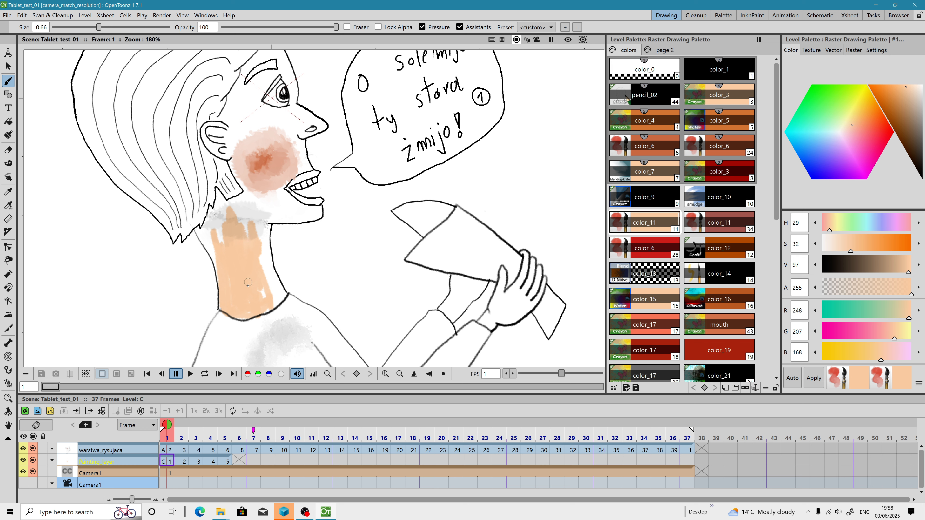
Step: Dab skin tone at the neck's lower edge and open the style editor's Raster brush page
scroll(248, 282, "up", 2)
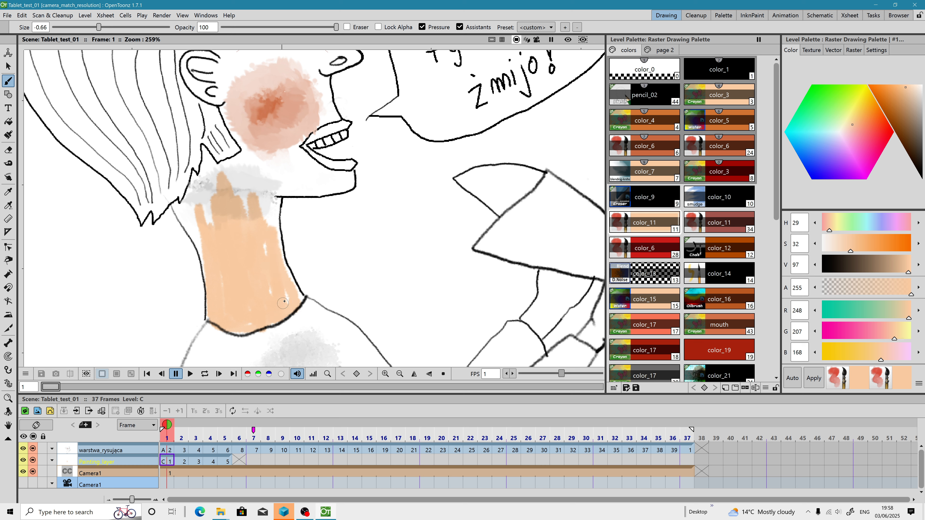
left_click(296, 299)
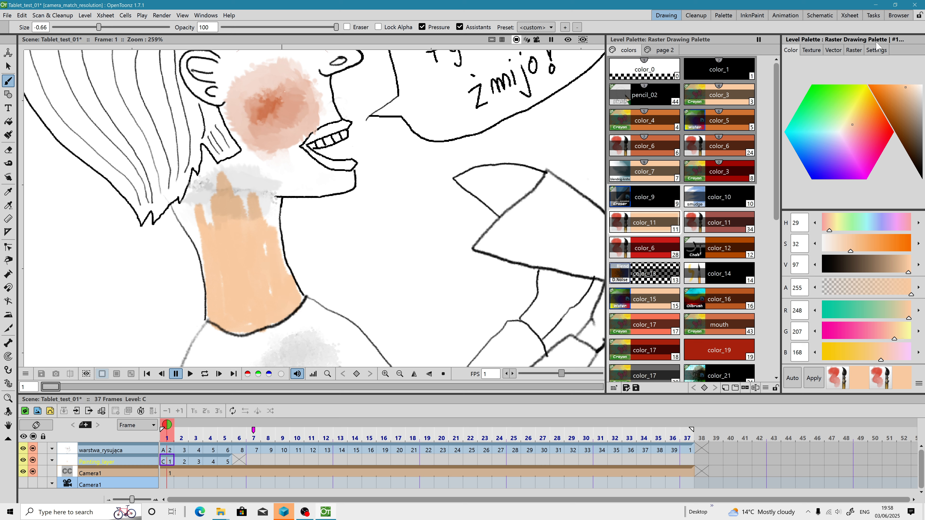
left_click(853, 50)
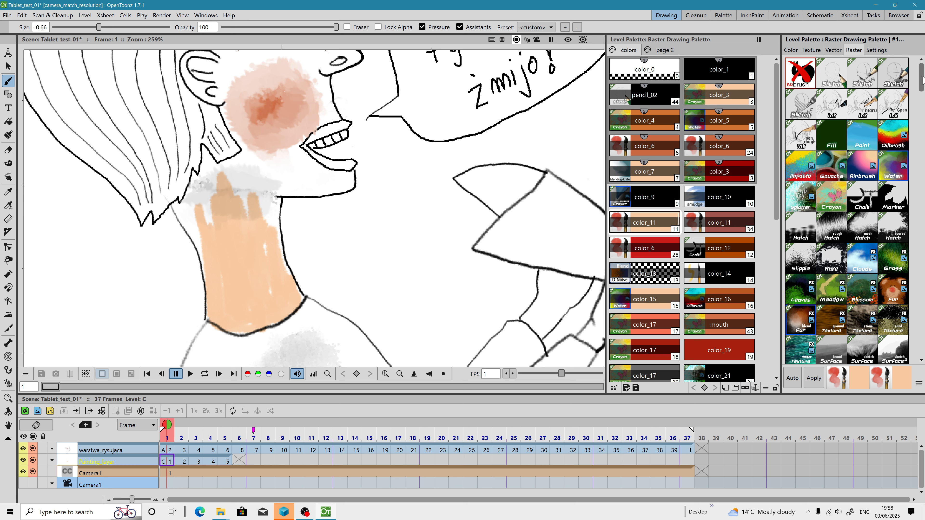
Step: Copy the tone_v2 brush folder from D:\mypaint brush packs 2025\mypaint brush packs 2025 in File Explorer
mouse_move(923, 77)
left_mouse_down()
mouse_move(922, 346)
mouse_move(922, 194)
left_mouse_up()
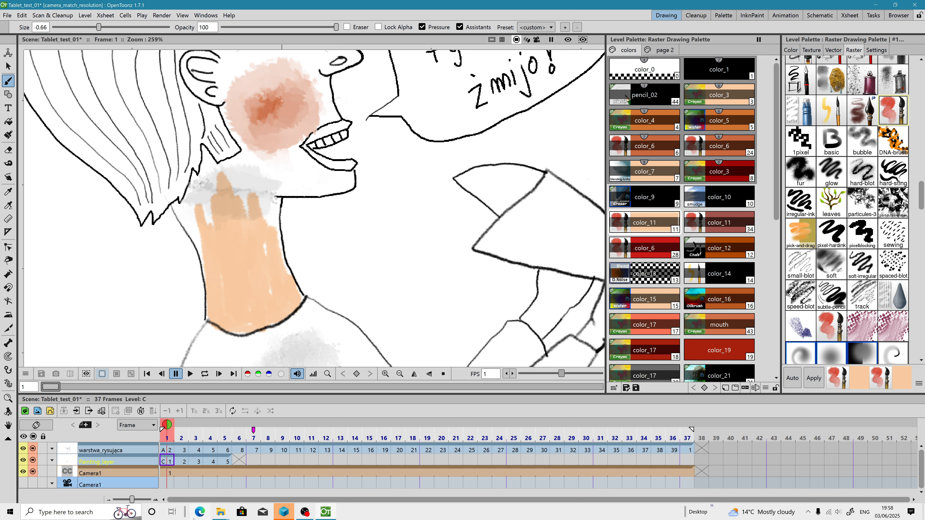
left_click(220, 514)
left_click(191, 473)
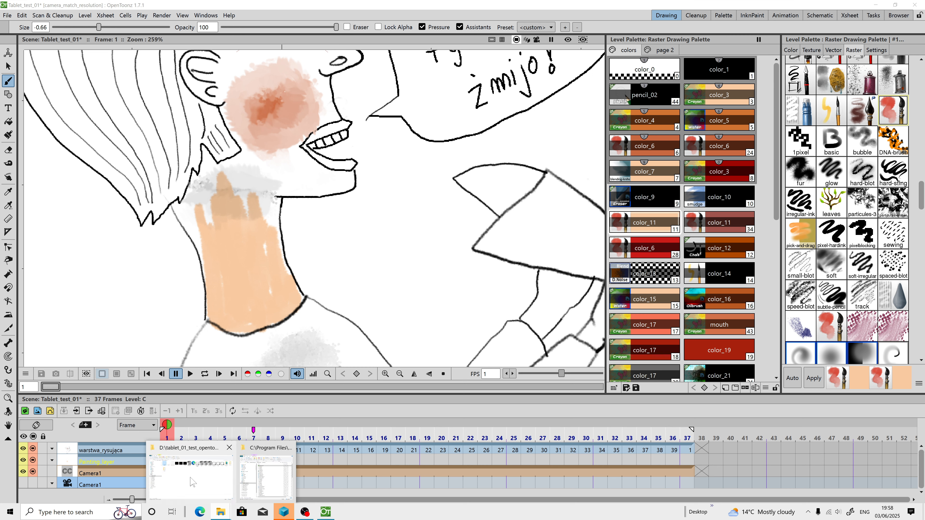
double_click(229, 8)
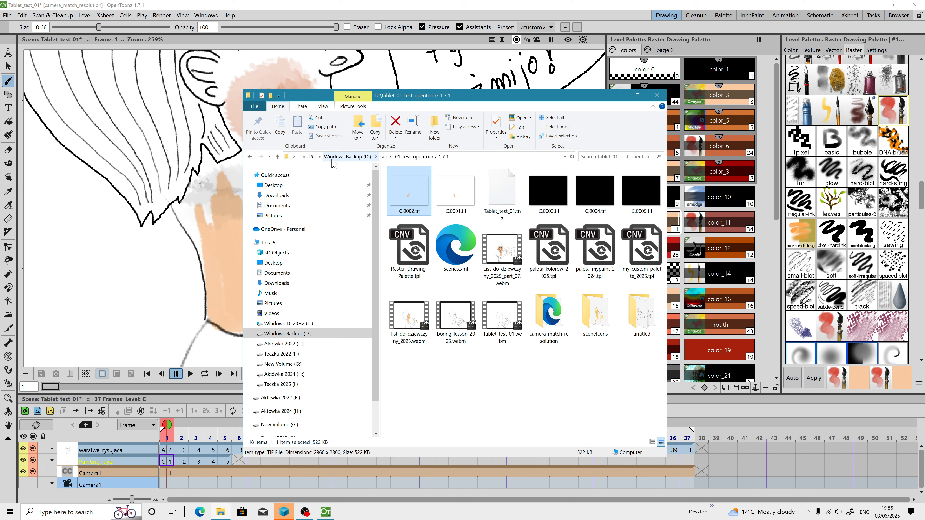
left_click(307, 156)
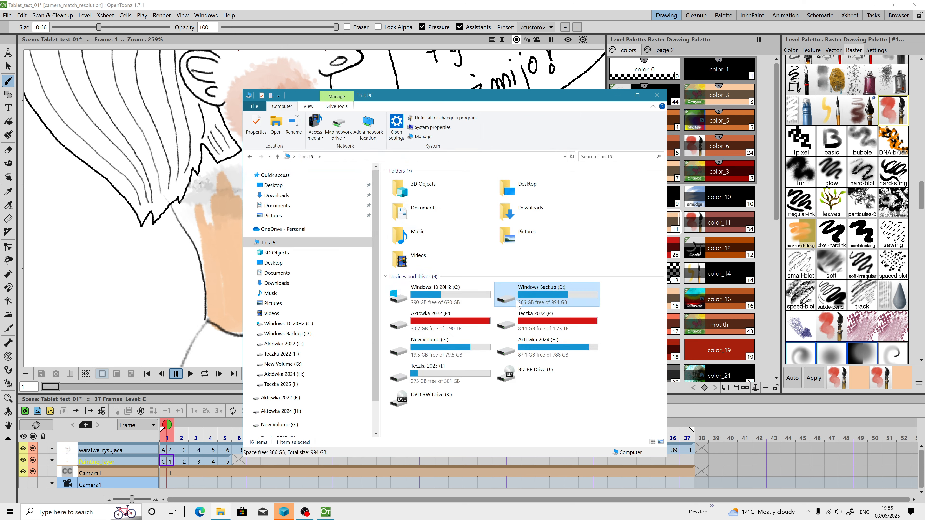
double_click(539, 298)
left_click(456, 169)
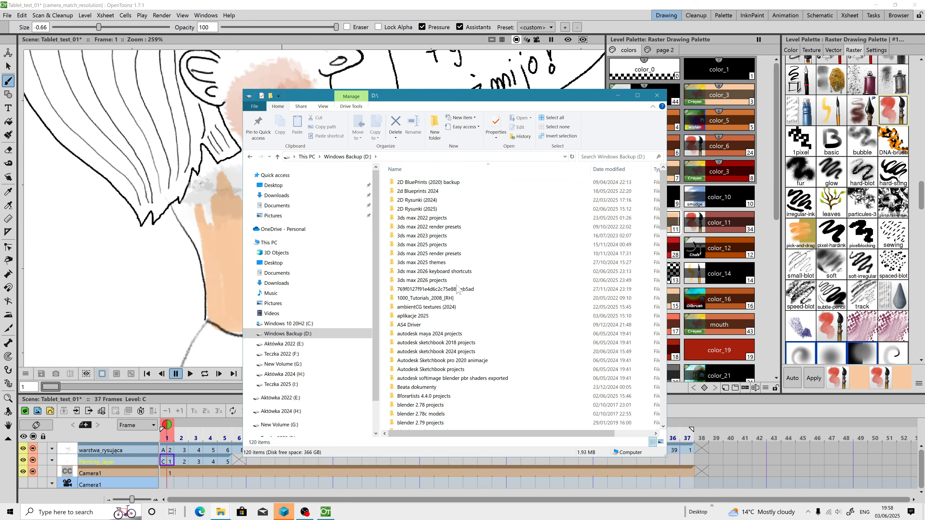
scroll(461, 311, "down", 7)
scroll(461, 311, "down", 7)
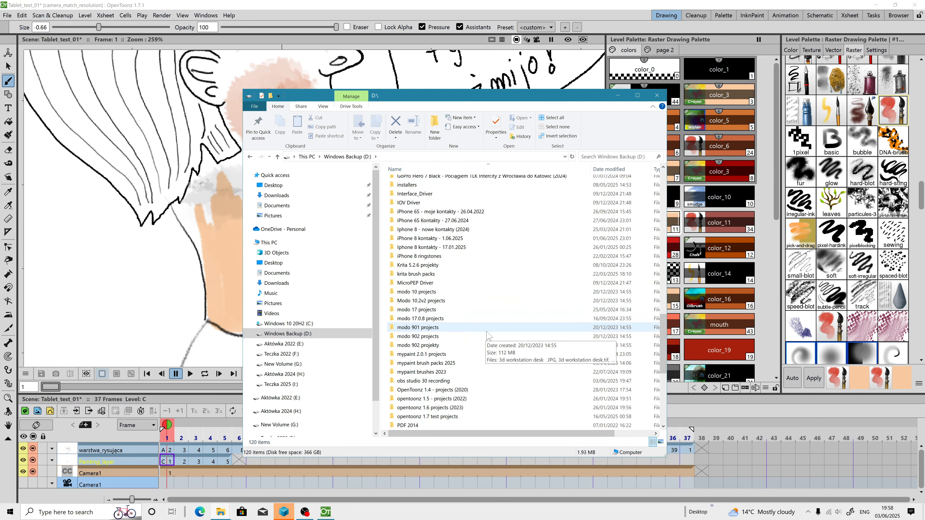
double_click(436, 363)
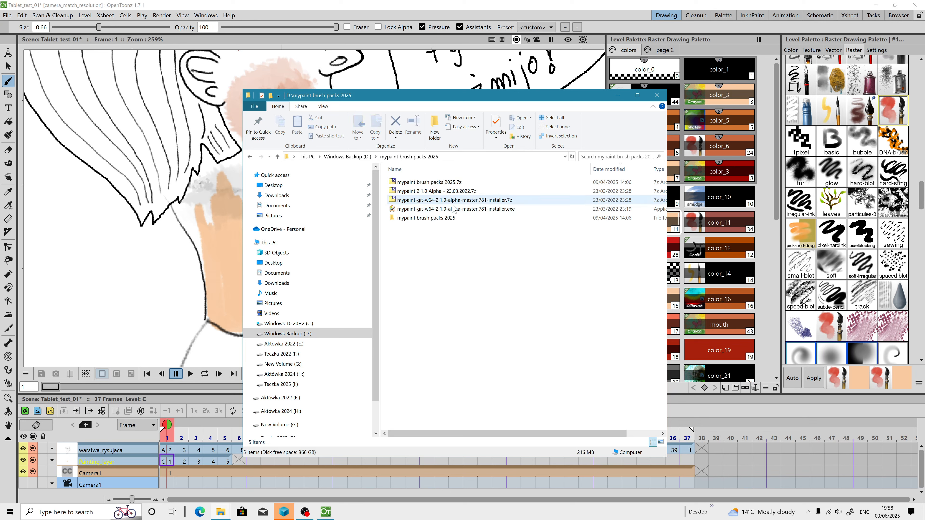
double_click(436, 219)
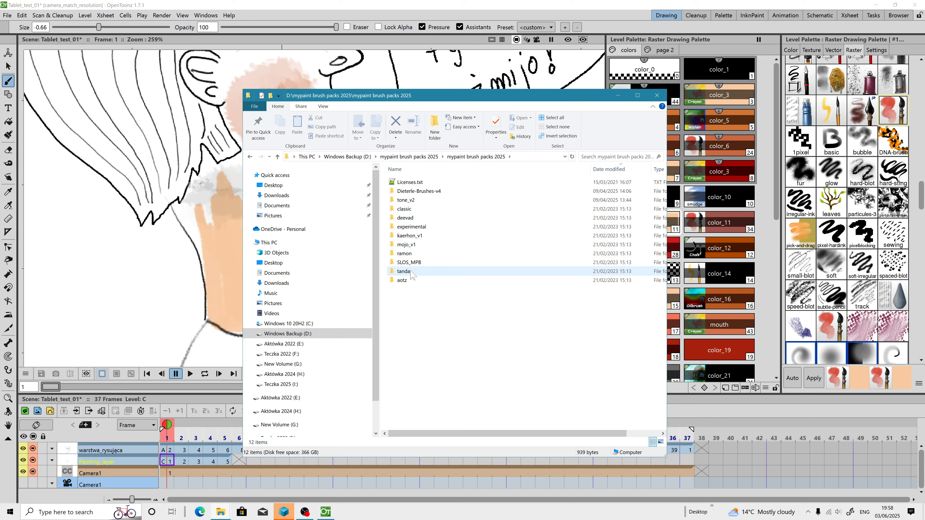
left_click(413, 203)
right_click(413, 202)
left_click(434, 440)
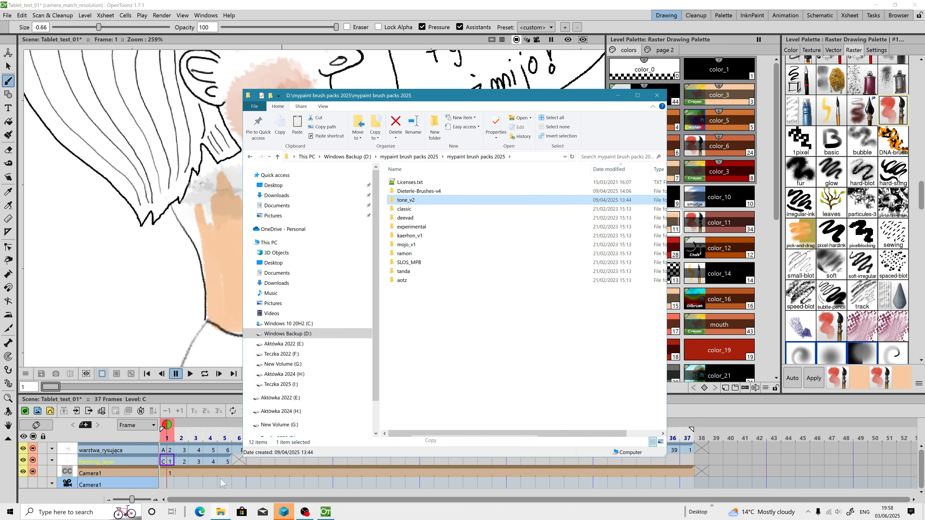
Step: Open a second File Explorer window and browse the OpenToonz folder under C:\Program Files for the brushes location
key("super")
left_click(141, 386)
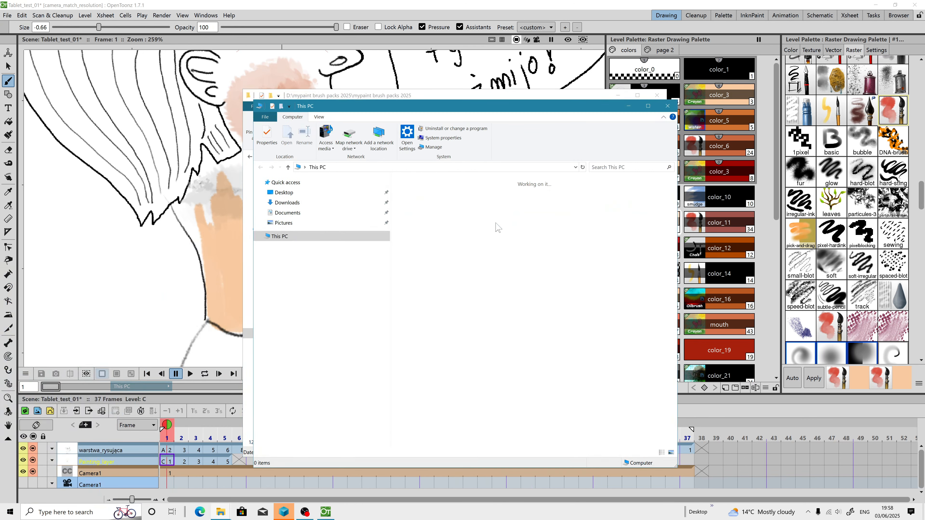
double_click(436, 306)
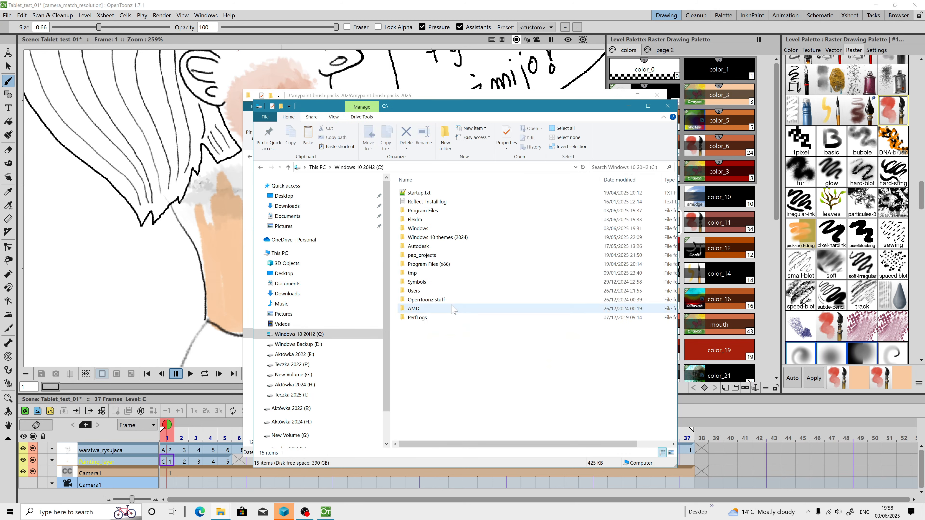
double_click(424, 211)
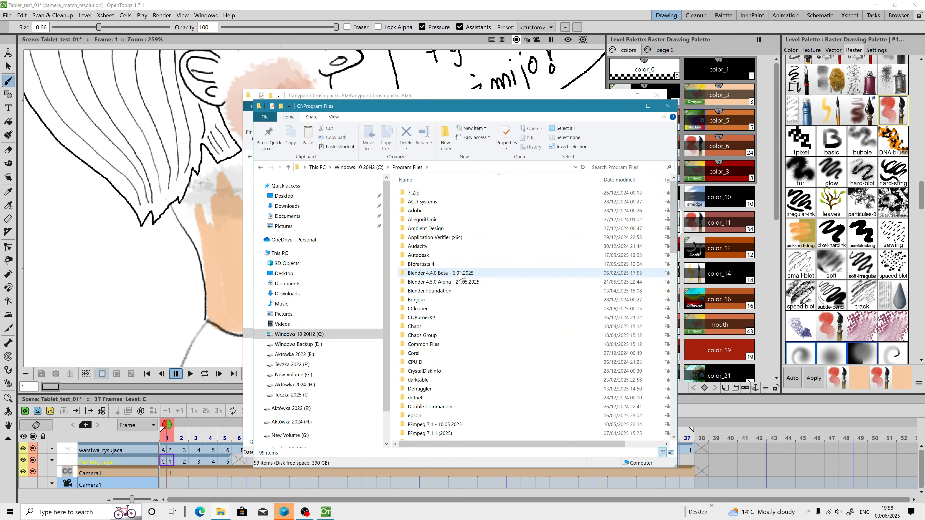
scroll(459, 277, "down", 15)
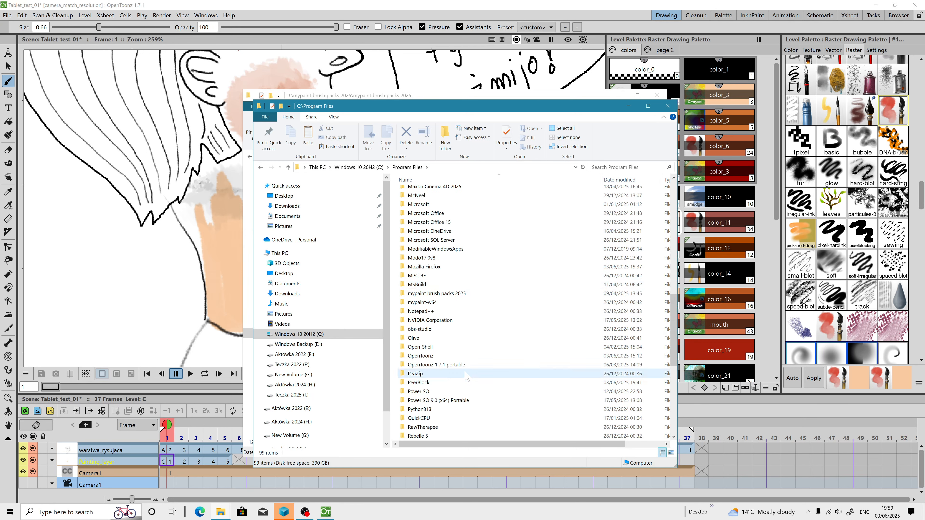
double_click(430, 357)
scroll(455, 309, "down", 10)
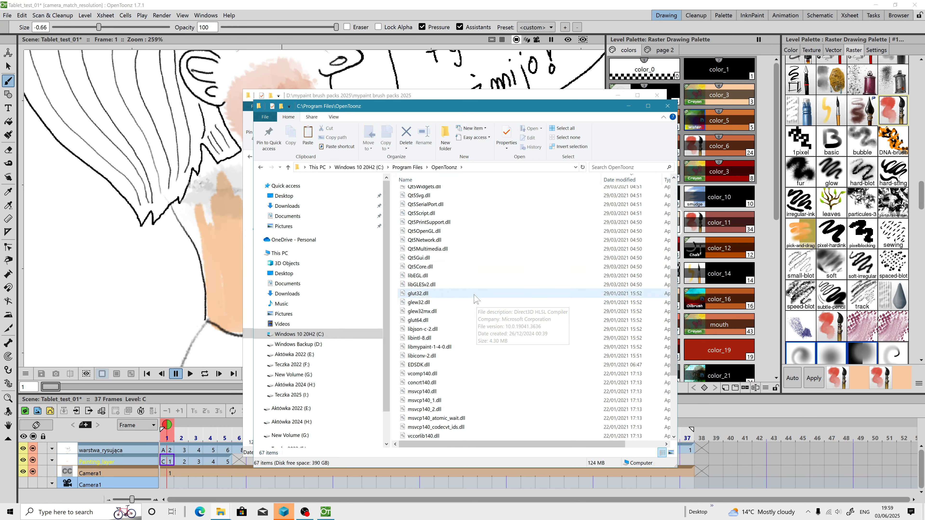
left_click(408, 168)
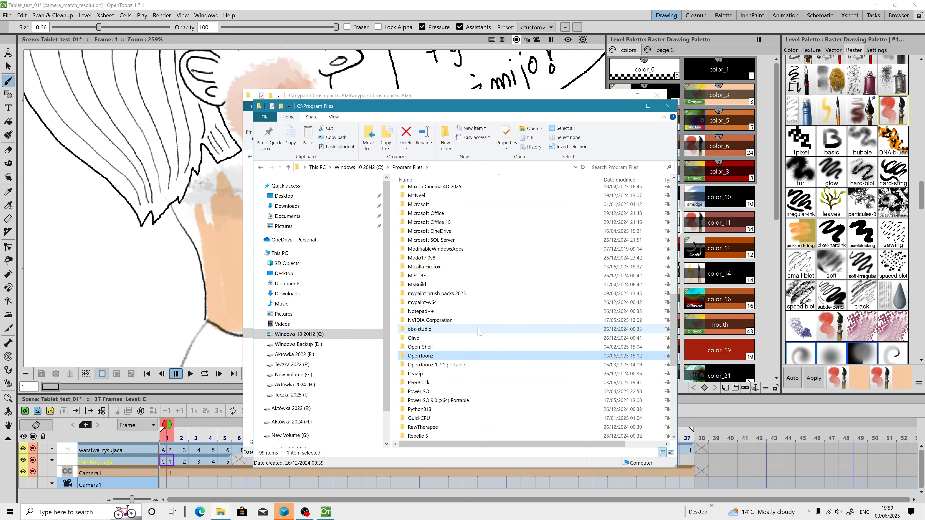
double_click(444, 355)
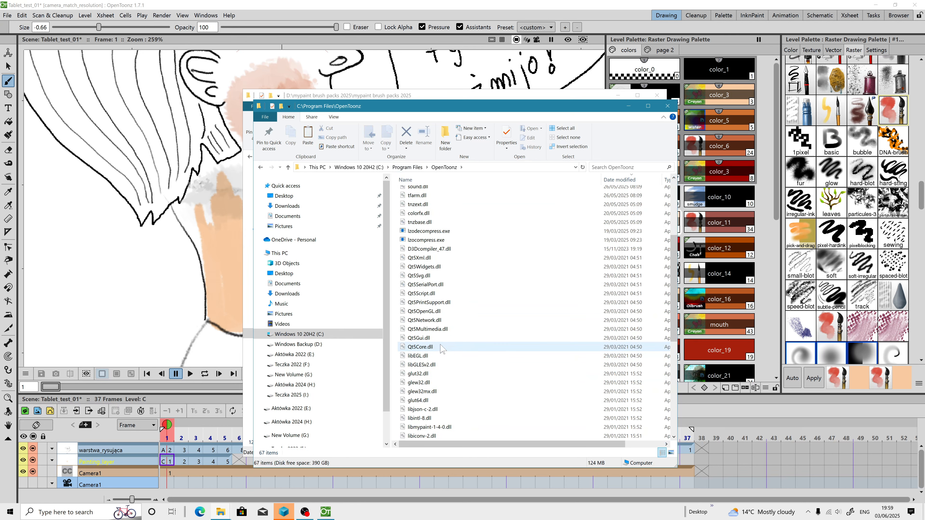
scroll(455, 364, "down", 8)
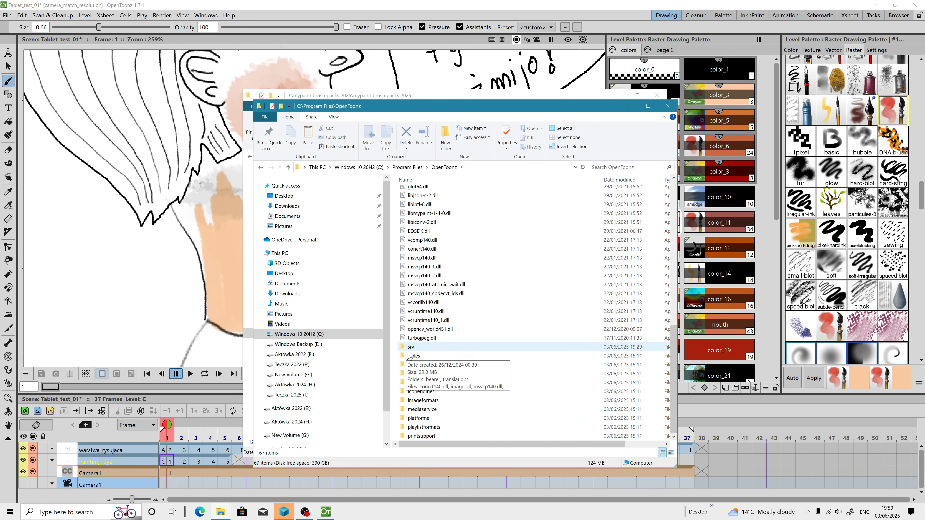
double_click(413, 356)
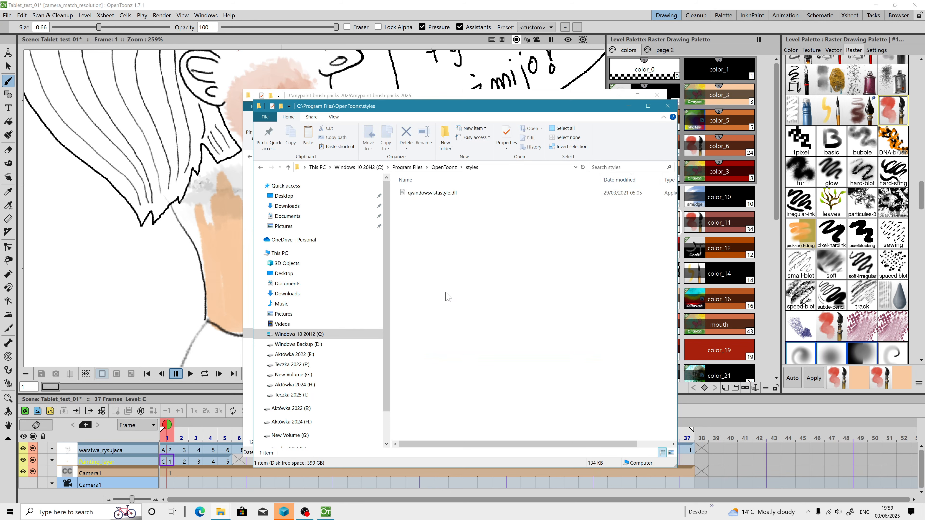
Step: Paste the tone_v2 folder into C:\OpenToonz stuff\library\mypaint brushes
left_click(378, 168)
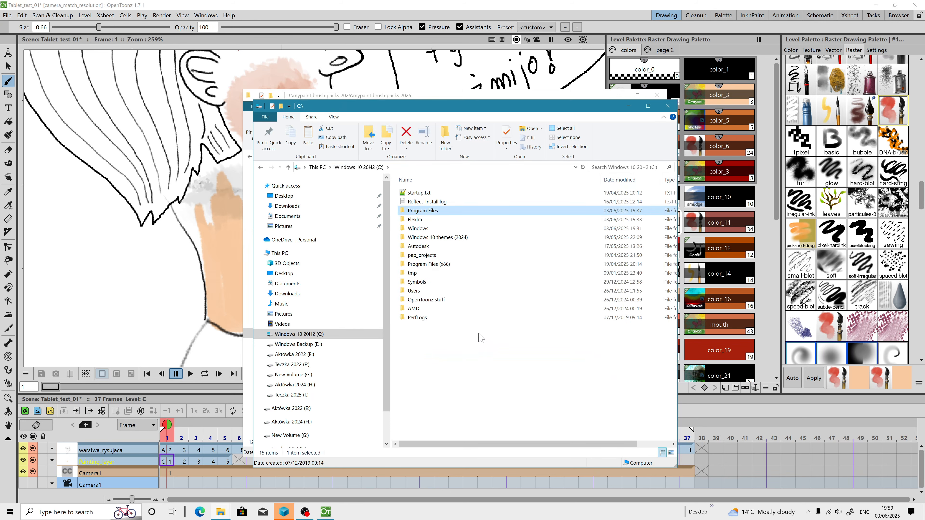
double_click(437, 303)
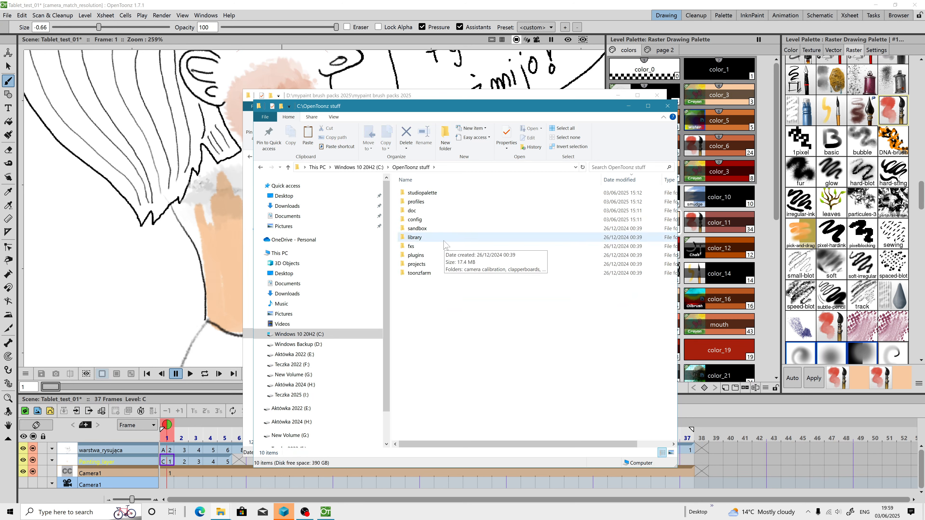
double_click(452, 237)
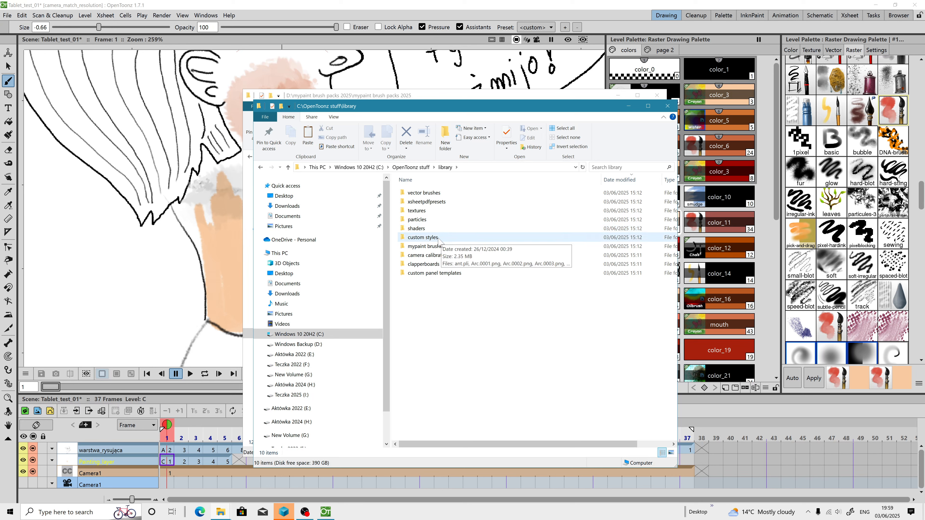
double_click(422, 247)
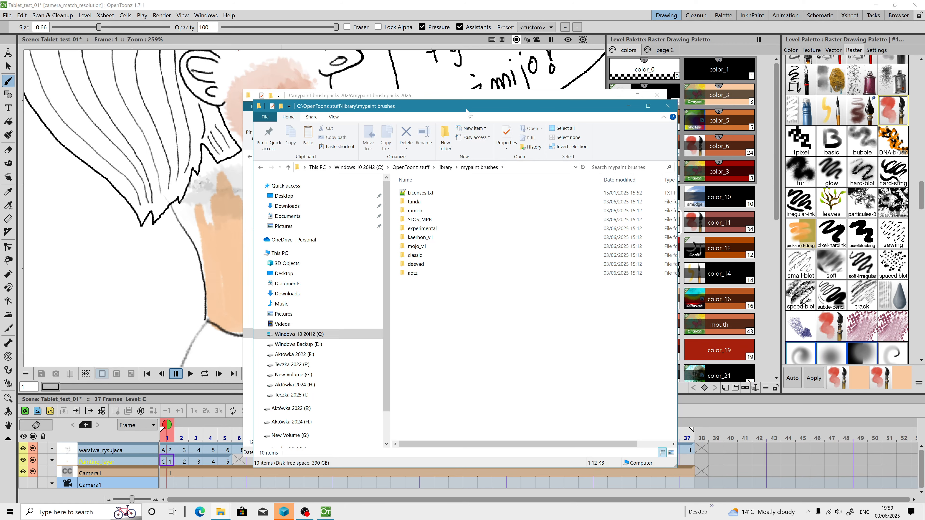
left_click_drag(466, 110, 680, 123)
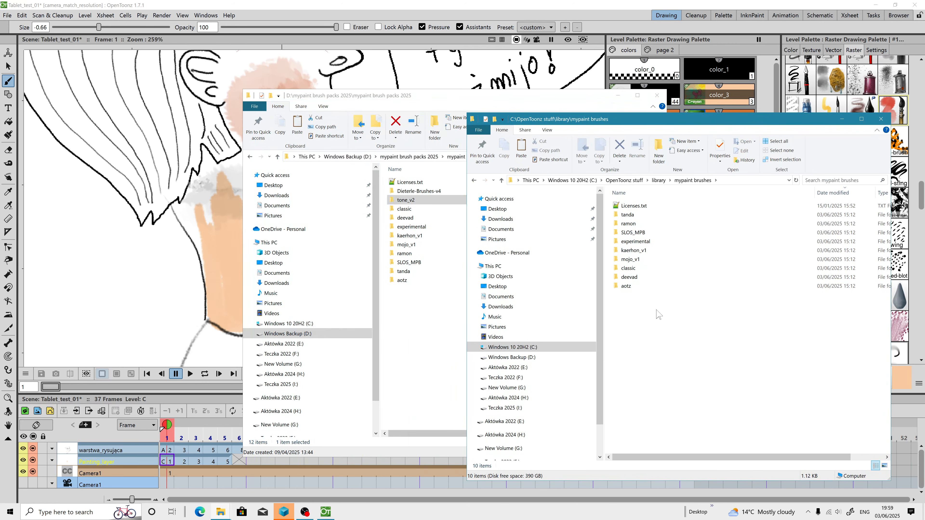
right_click(645, 306)
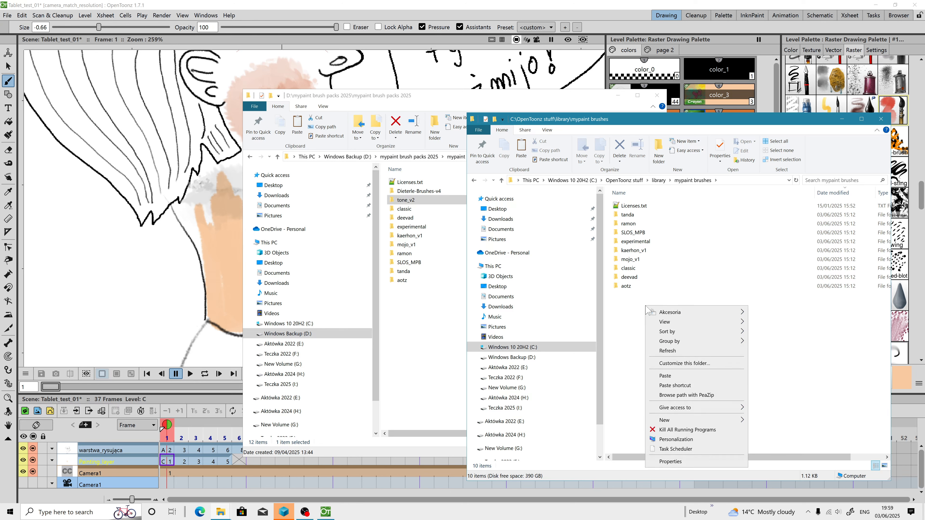
left_click(678, 376)
left_click(721, 414)
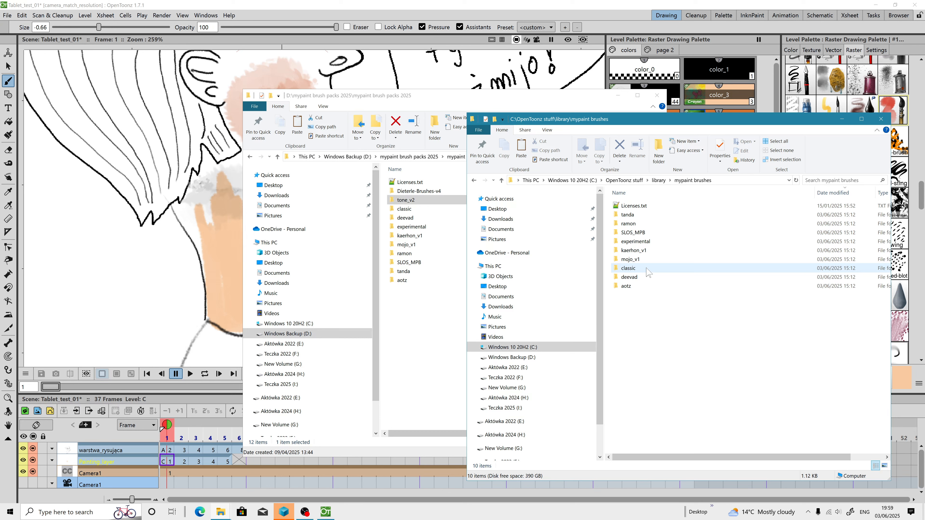
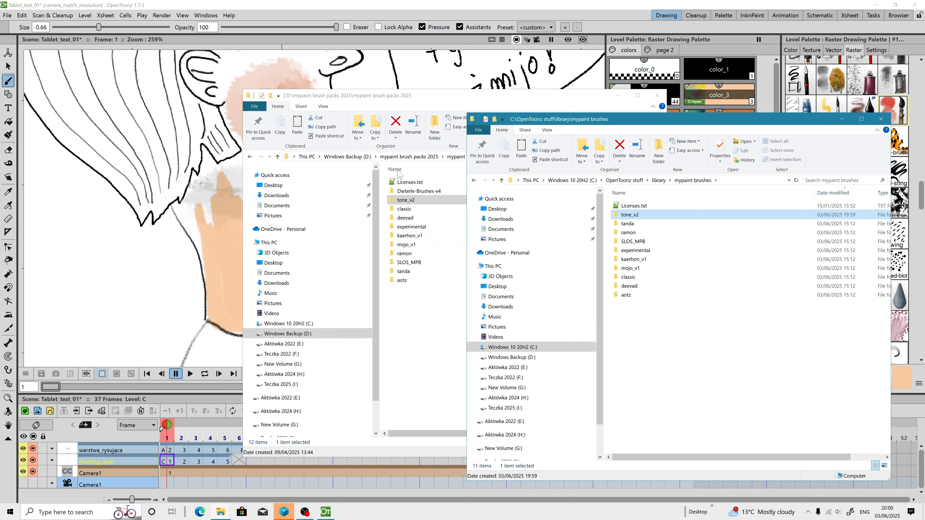
Step: Browse File Explorer to the E:\mypaint brush packs 2025\mypaint brush packs 2025 folder
left_click(306, 156)
double_click(455, 320)
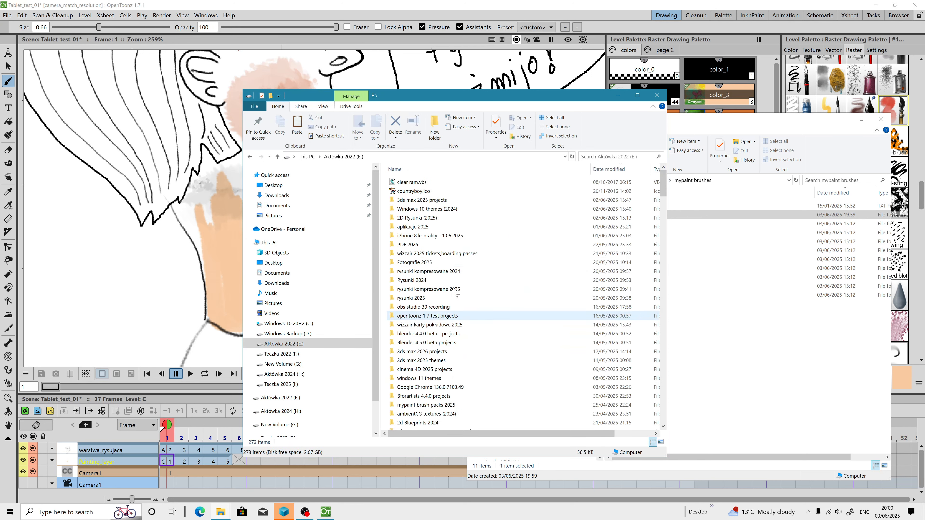
left_click(415, 170)
scroll(481, 307, "down", 5)
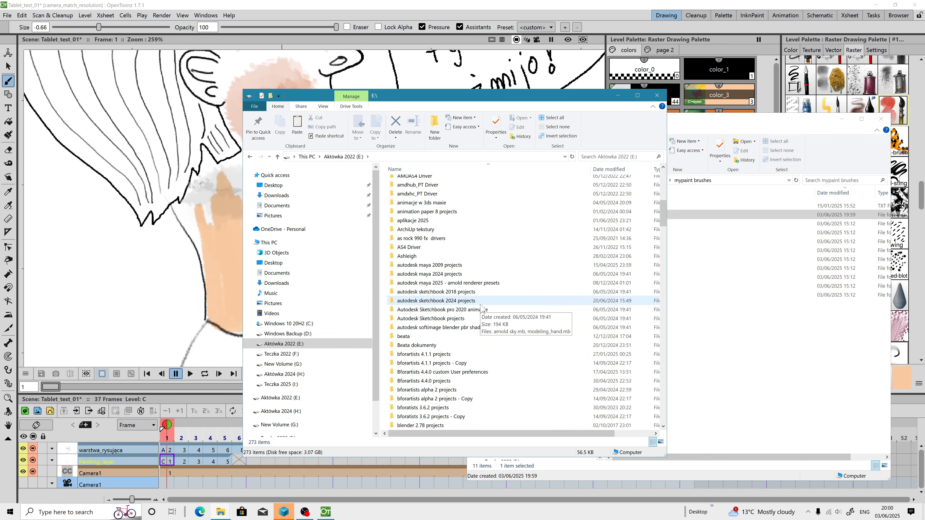
scroll(481, 307, "down", 20)
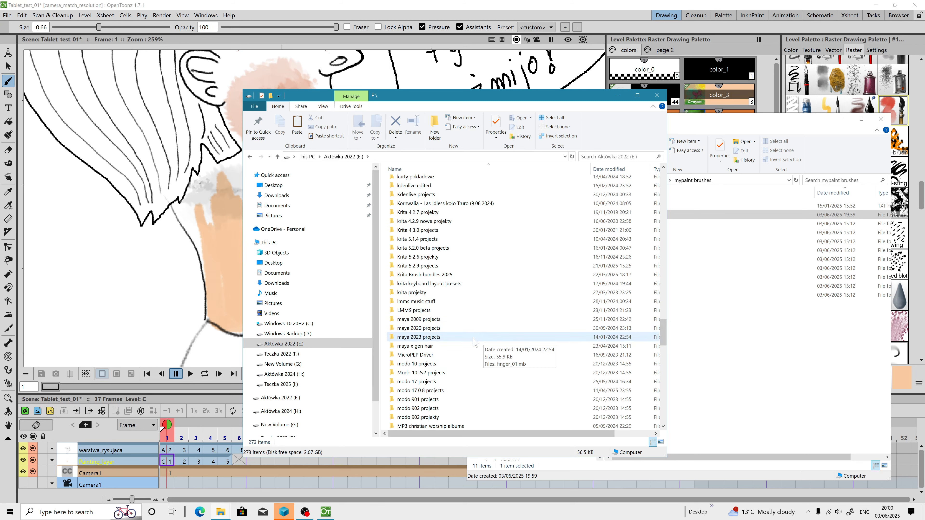
scroll(455, 398, "down", 2)
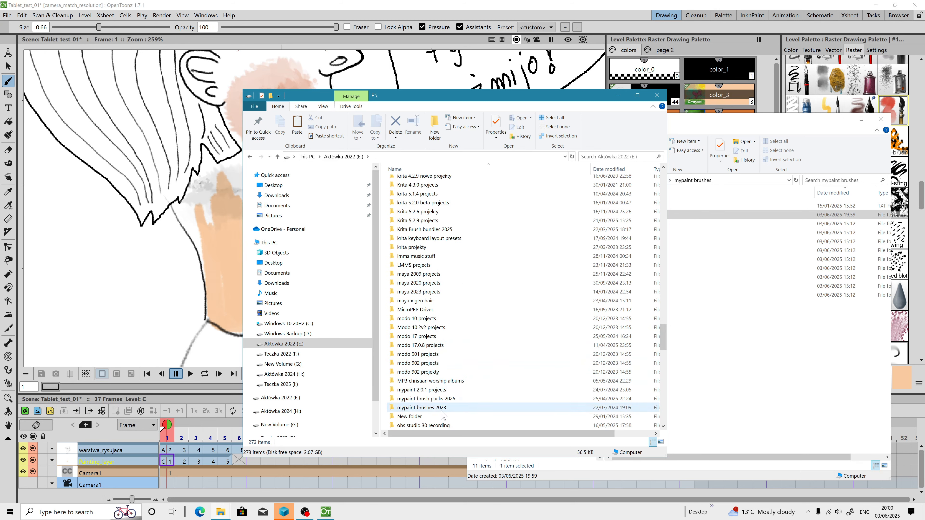
double_click(426, 398)
double_click(418, 223)
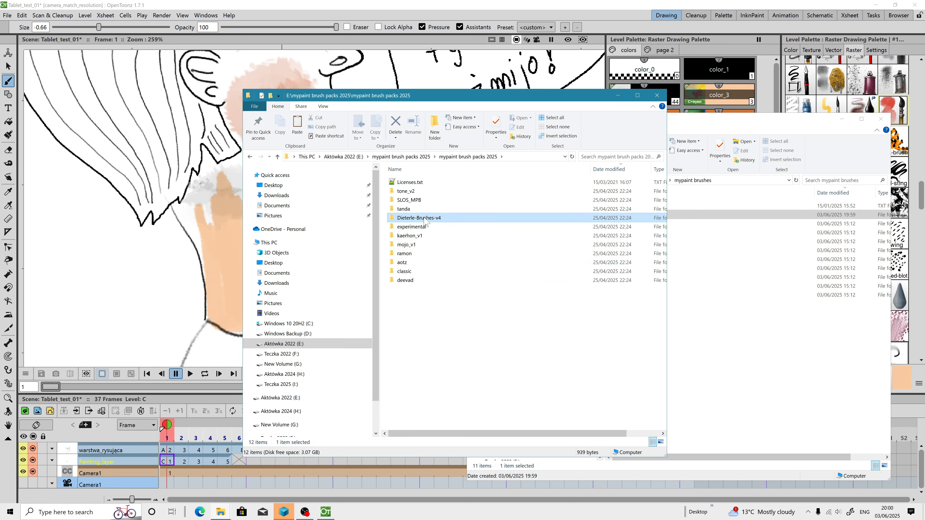
Step: Copy the Dieterle-Brushes-v4 folder into the C:\OpenToonz stuff\library\mypaint brushes folder and minimise both Explorer windows
right_click(424, 218)
left_click(444, 431)
left_click(770, 324)
right_click(647, 391)
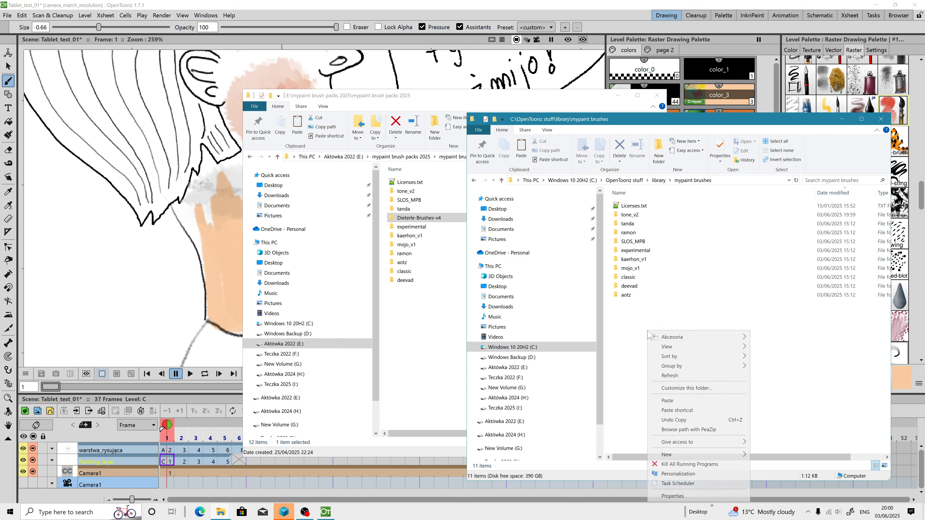
left_click(679, 401)
left_click(752, 442)
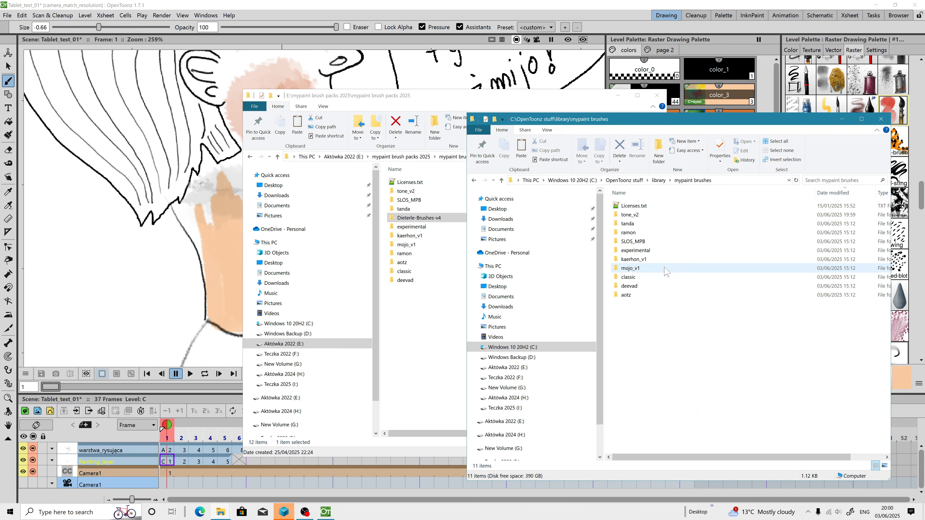
left_click(364, 95)
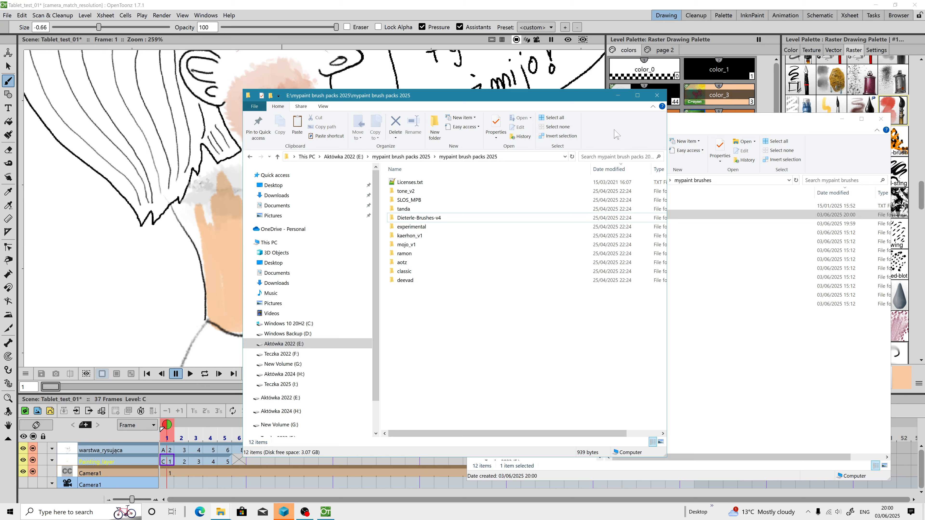
left_click(657, 95)
left_click(839, 121)
Step: Select the drawing layer's cell in frame 1, zoom out, and save all scene files
left_click(169, 449)
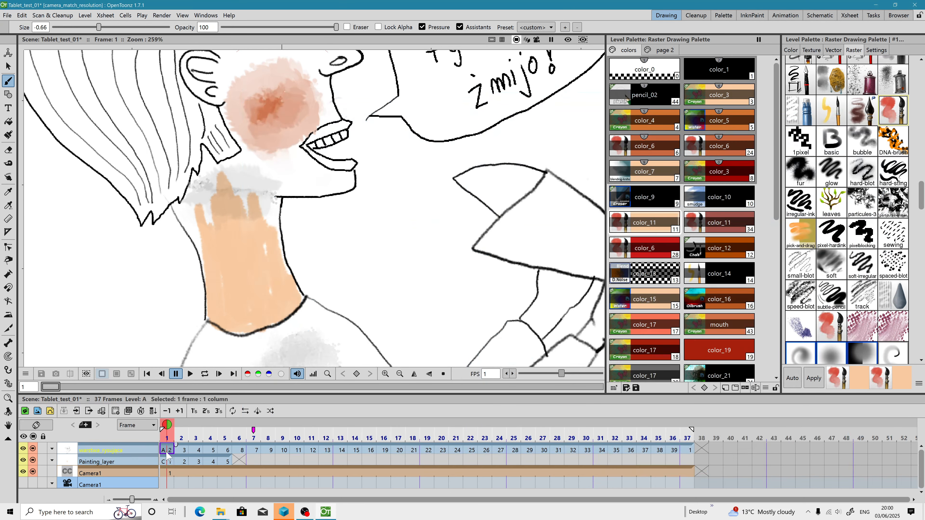
scroll(255, 228, "down", 4)
left_click(8, 15)
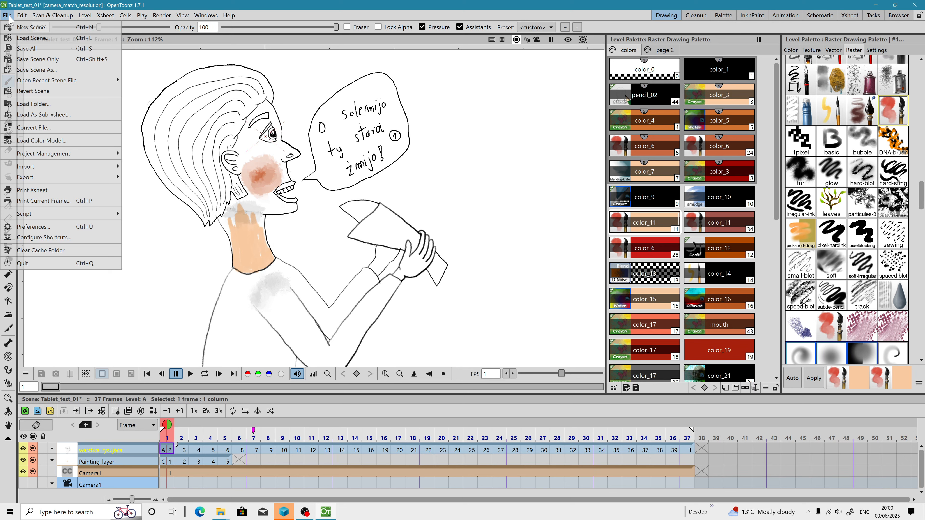
left_click(35, 46)
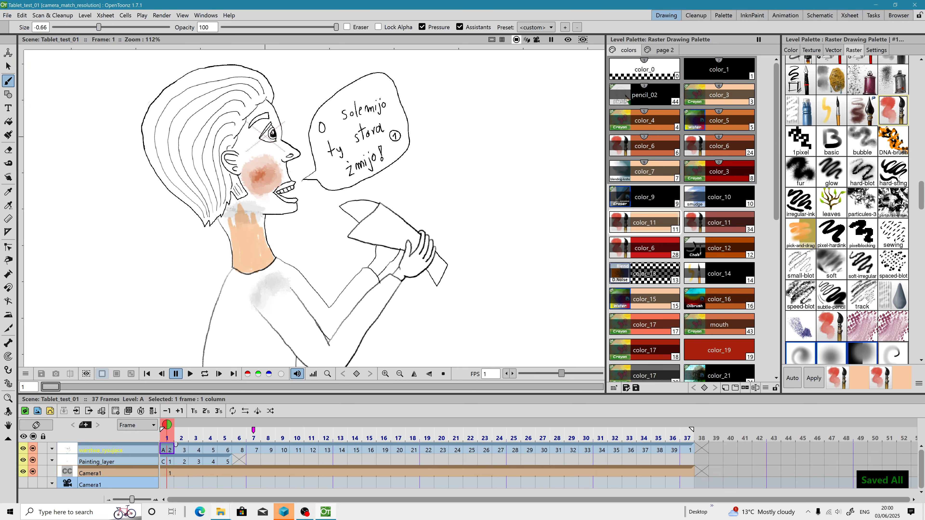
Step: Check the mypaint brushes folder in File Explorer and return to OpenToonz
mouse_move(222, 515)
left_click(288, 477)
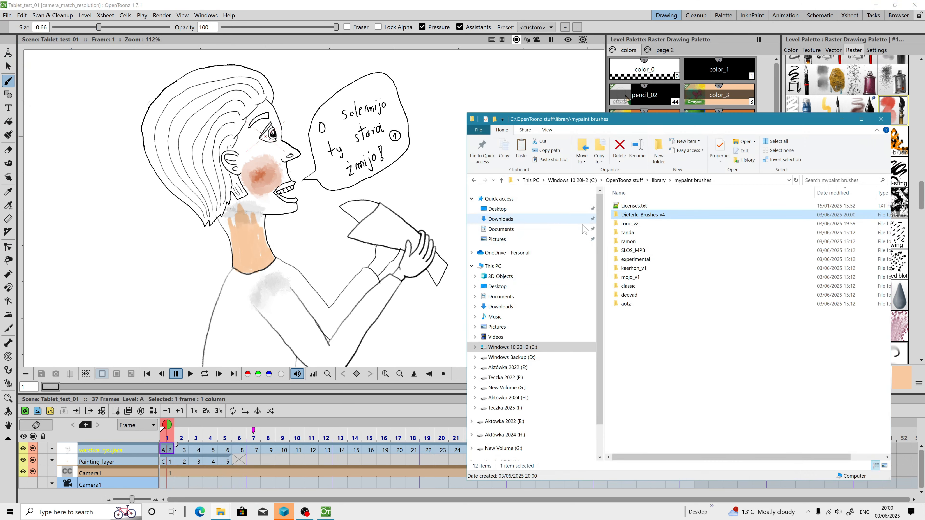
left_click(863, 121)
left_click(321, 512)
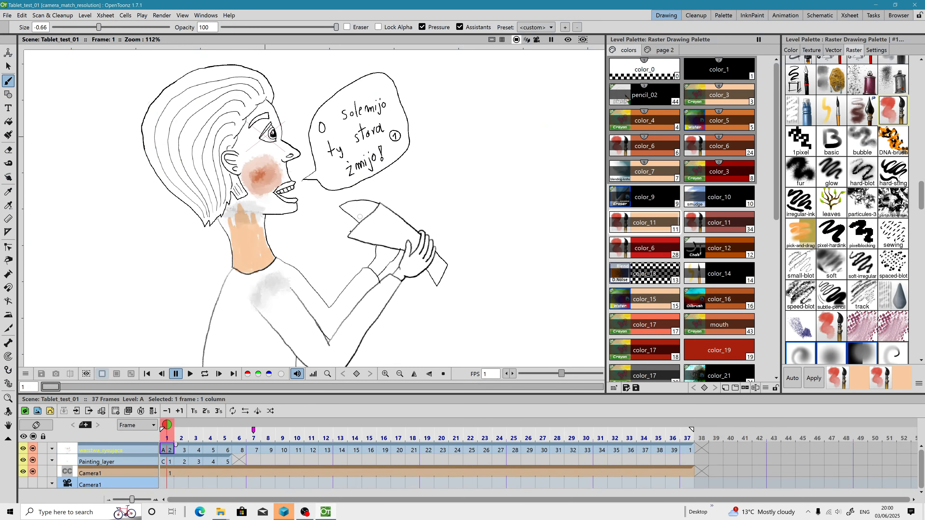
Step: Open the About OpenToonz dialog to check the version, then close it
left_click(222, 16)
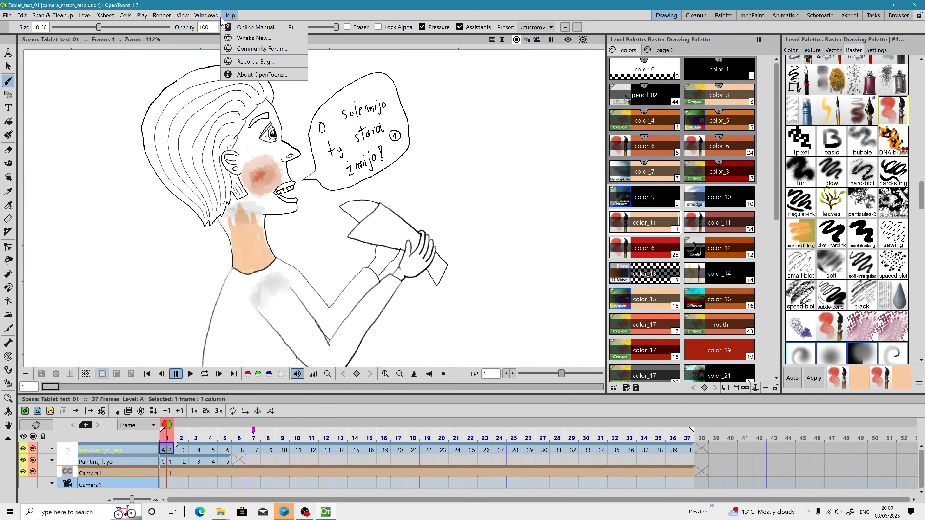
left_click(249, 79)
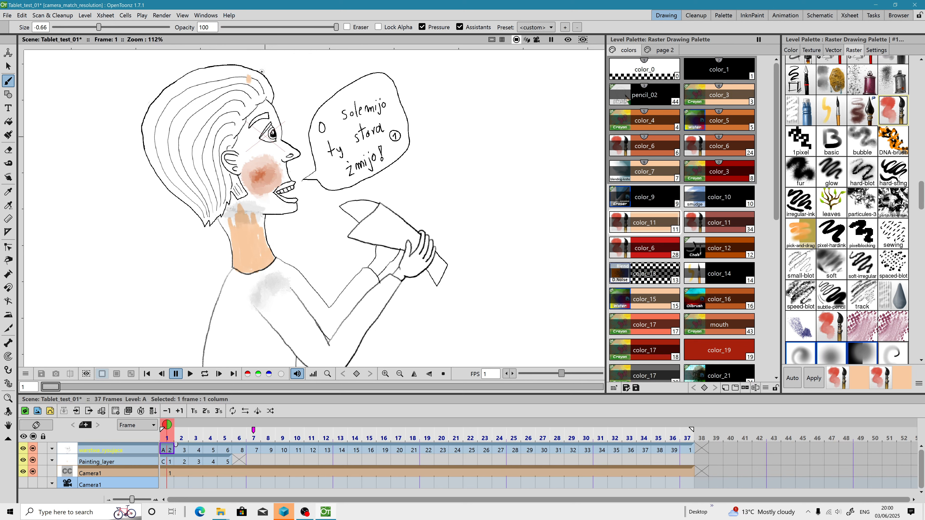
left_click(229, 15)
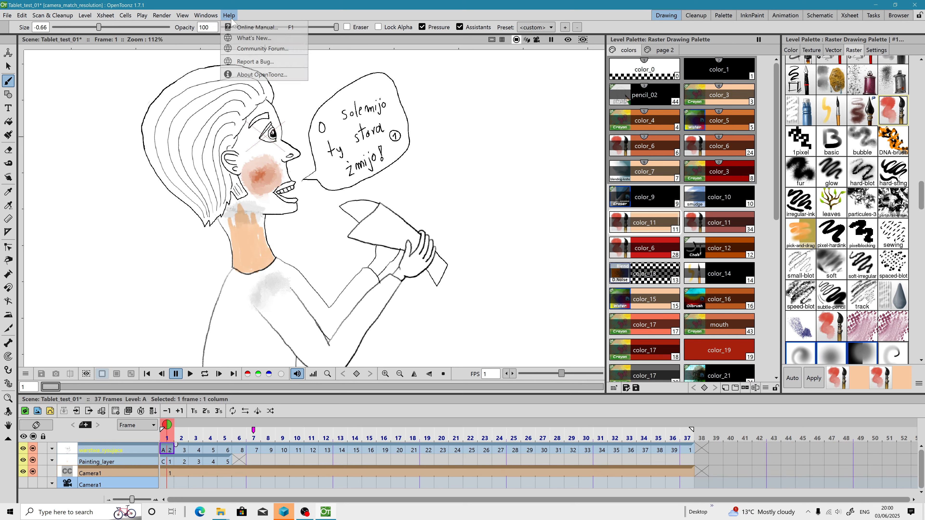
left_click(249, 77)
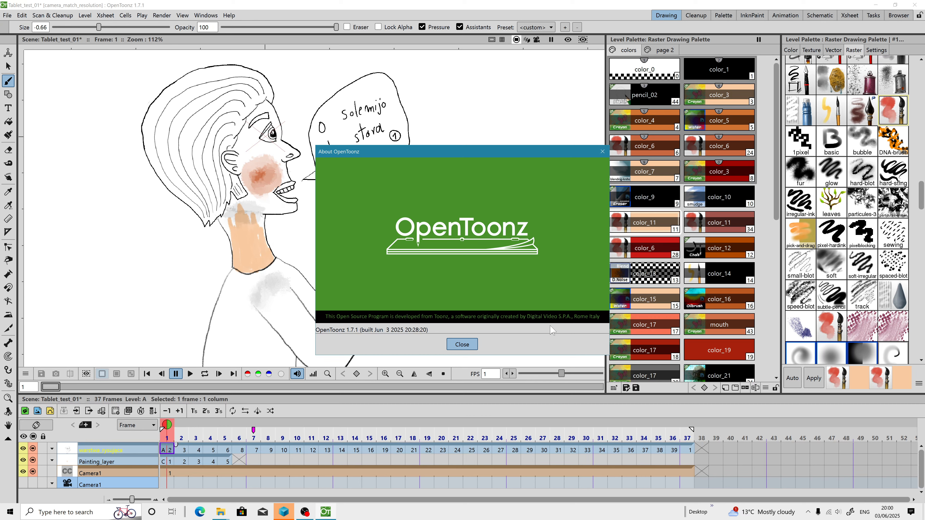
left_click(462, 344)
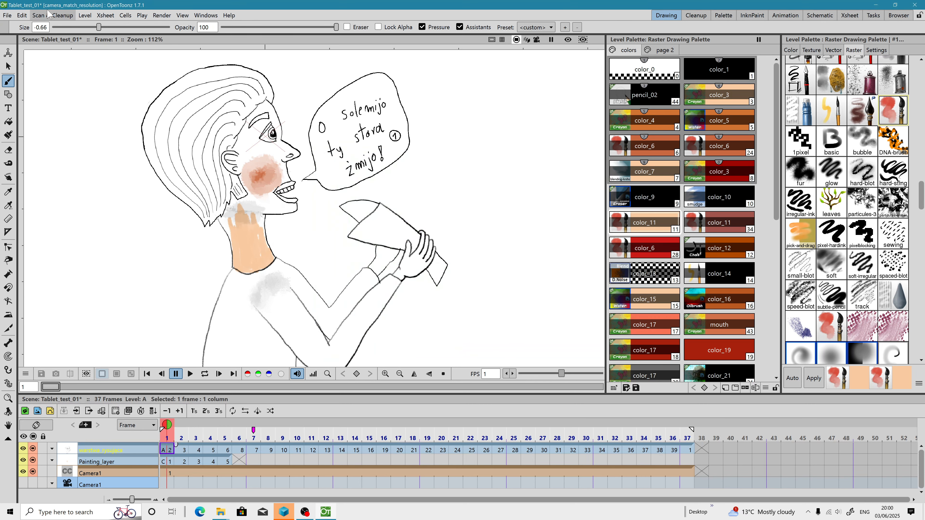
Step: Save all scene files and quit OpenToonz
left_click(7, 15)
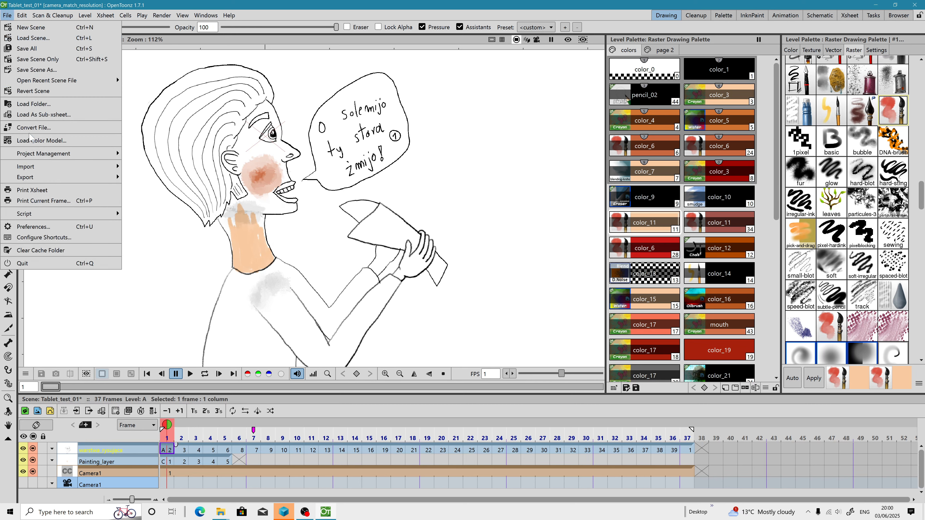
left_click(26, 48)
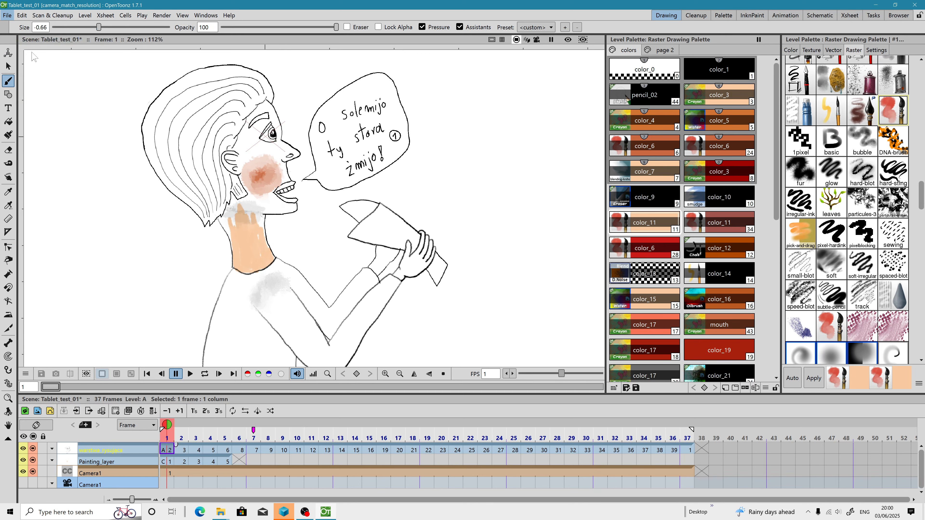
left_click(8, 15)
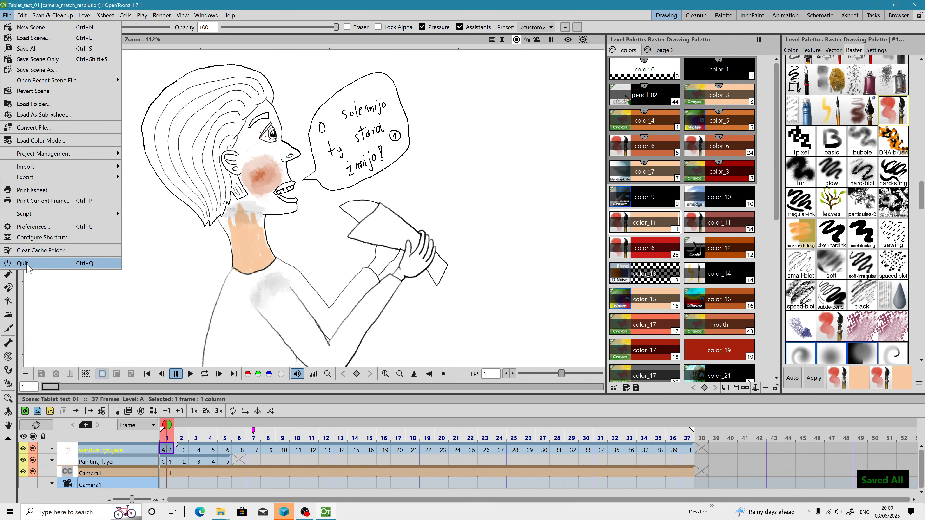
left_click(29, 265)
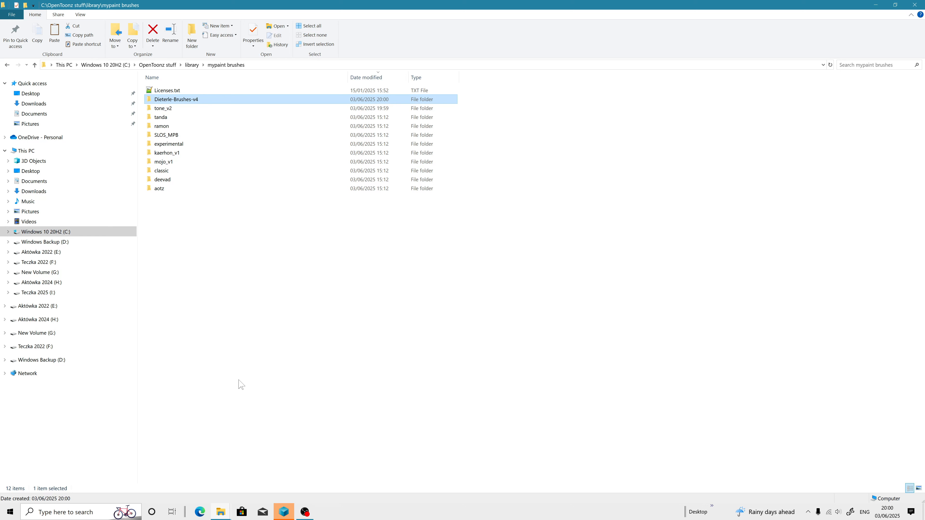
Step: Relaunch OpenToonz from the Start menu's OpenToonz program folder
left_click(11, 513)
left_click(26, 477)
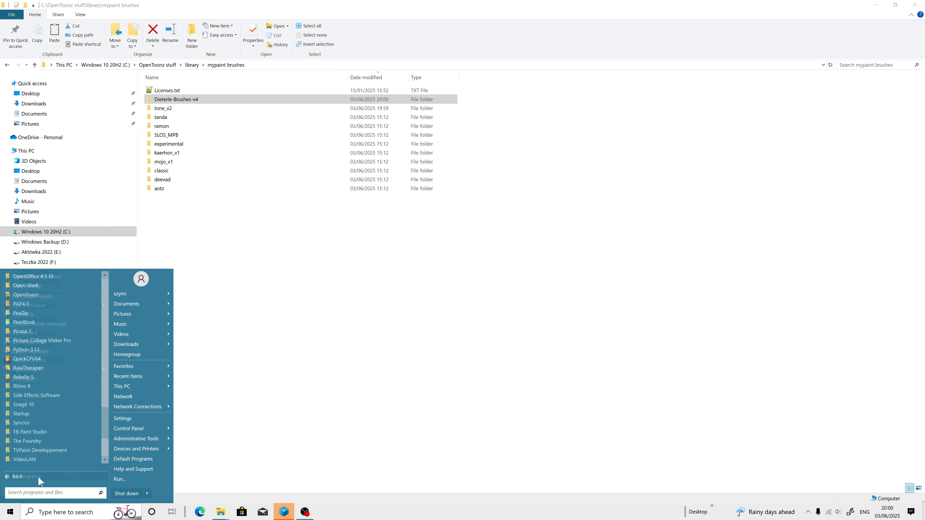
scroll(54, 401, "down", 5)
scroll(46, 359, "up", 1)
left_click(35, 322)
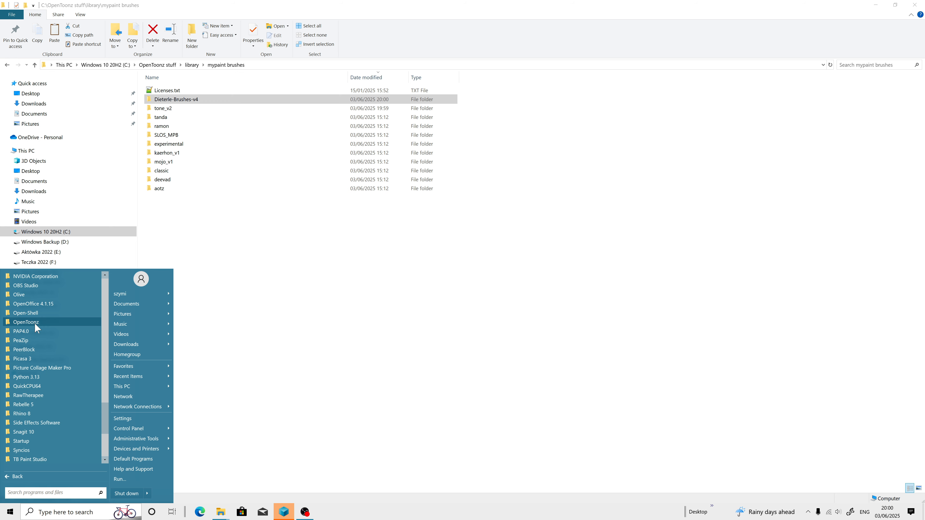
left_click(35, 331)
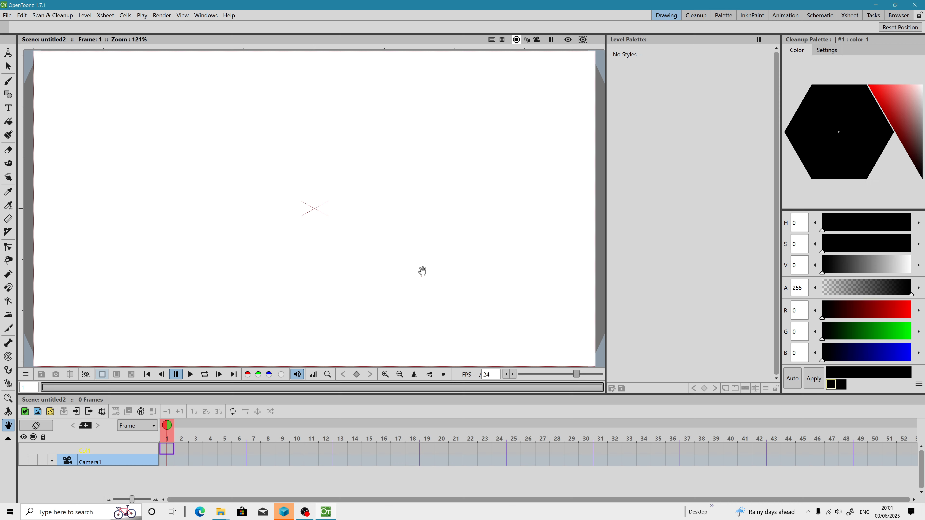
Step: Load the Tablet_test_01.tnz scene and select the drawing layer's cell in frame 1
left_click(32, 38)
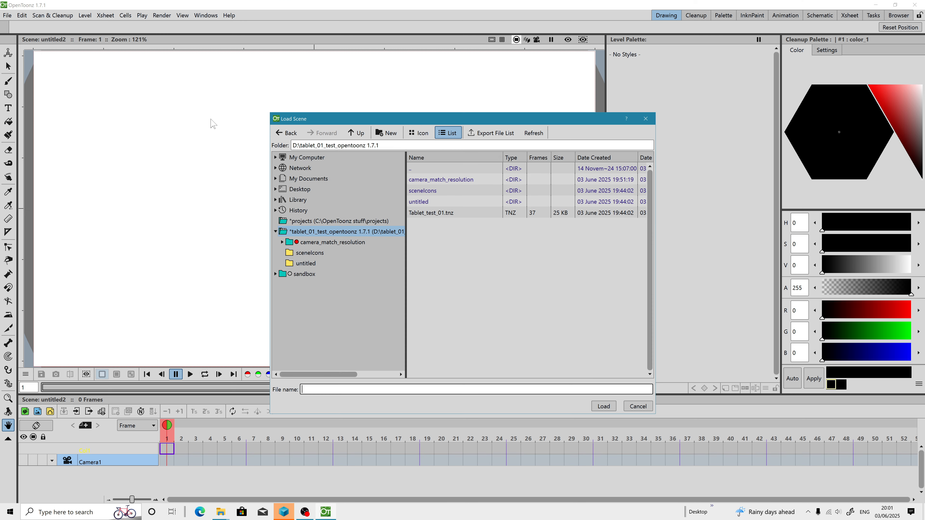
left_click(436, 214)
left_click(604, 406)
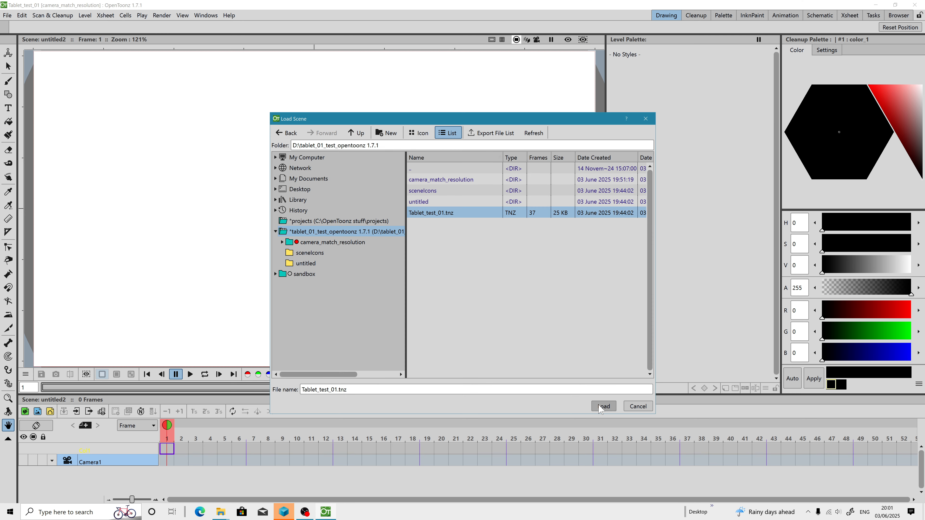
left_click(172, 452)
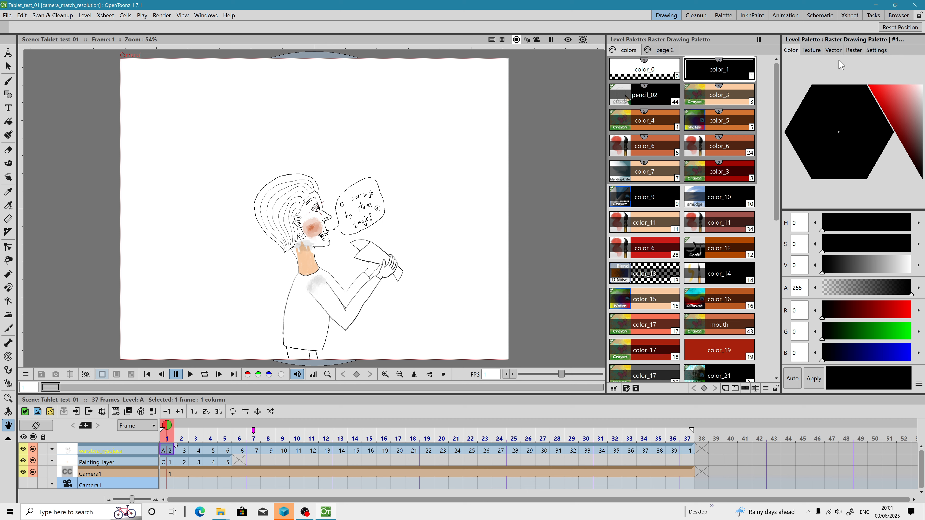
Step: Scroll through the Raster brush library to examine the newly added brushes
left_click(854, 49)
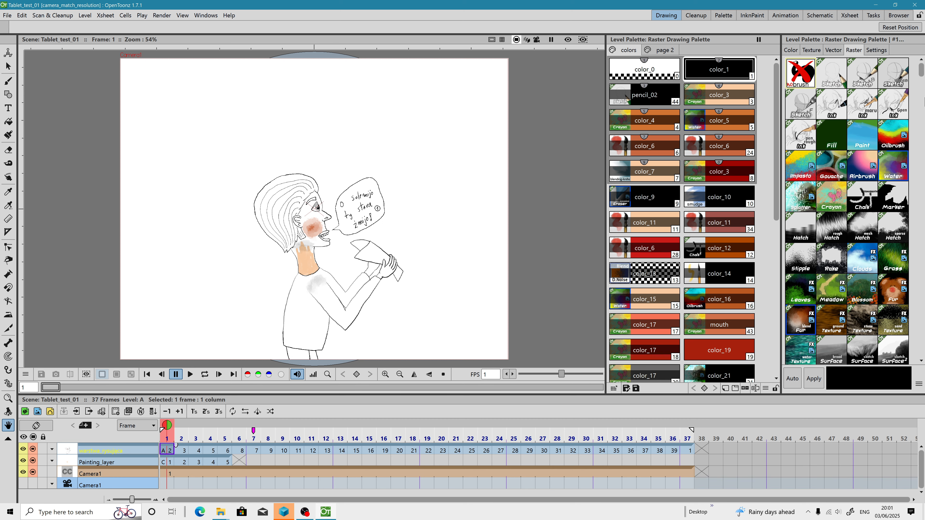
left_click_drag(920, 75, 920, 84)
scroll(797, 201, "down", 3)
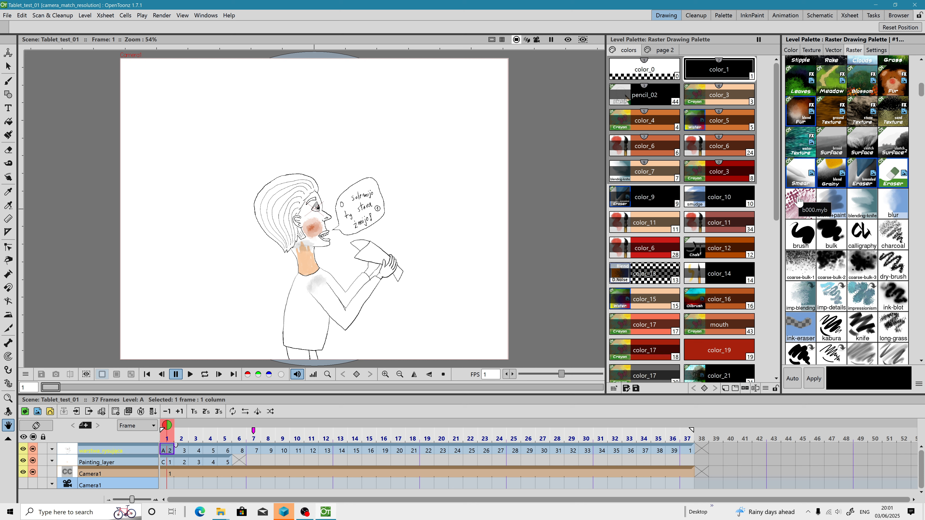
left_click_drag(920, 89, 920, 143)
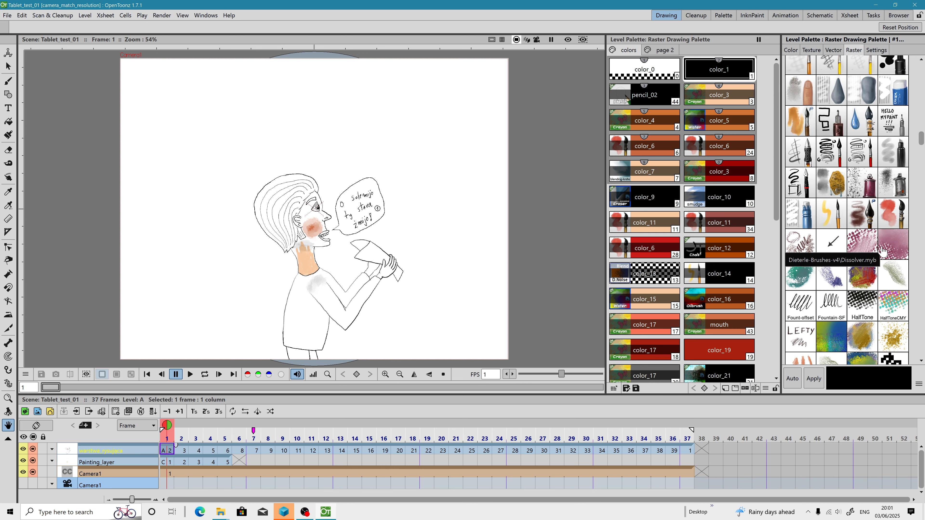
left_click_drag(920, 143, 902, 287)
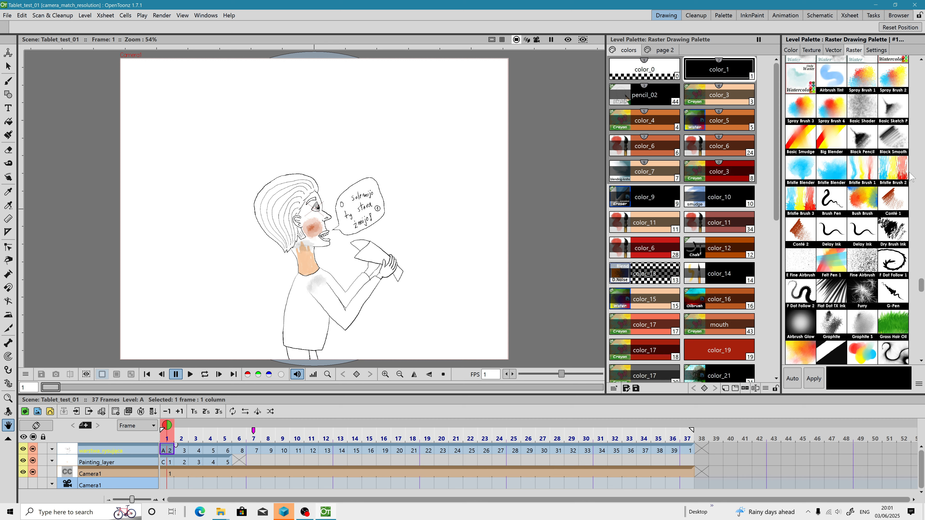
left_click_drag(921, 285, 922, 350)
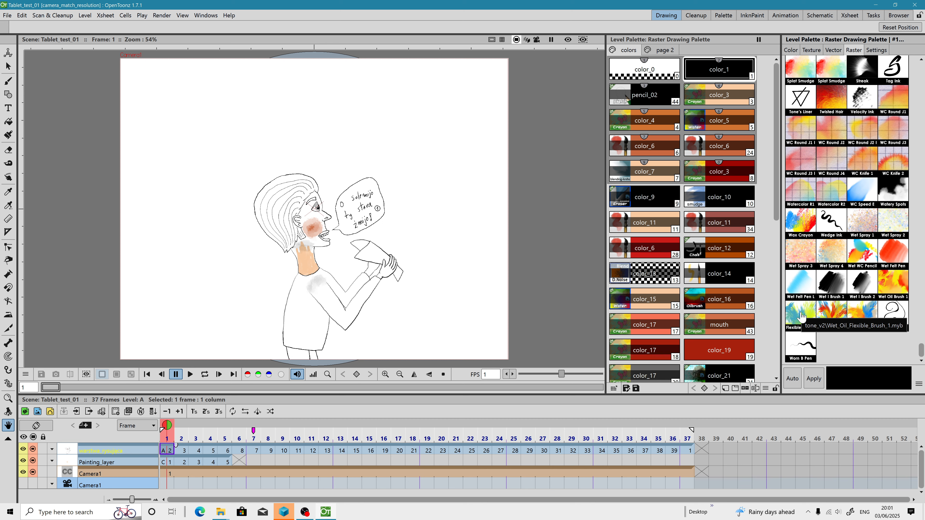
scroll(801, 316, "up", 3)
scroll(800, 316, "up", 5)
left_click_drag(921, 322, 922, 60)
Step: Zoom in on the neck and select the Painting_layer cell in frame 1
scroll(313, 249, "up", 6)
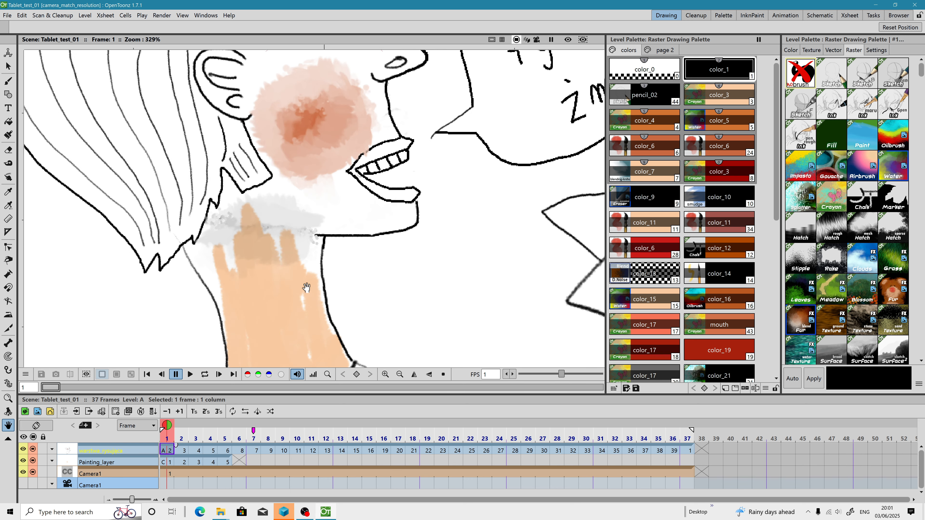
left_click(165, 465)
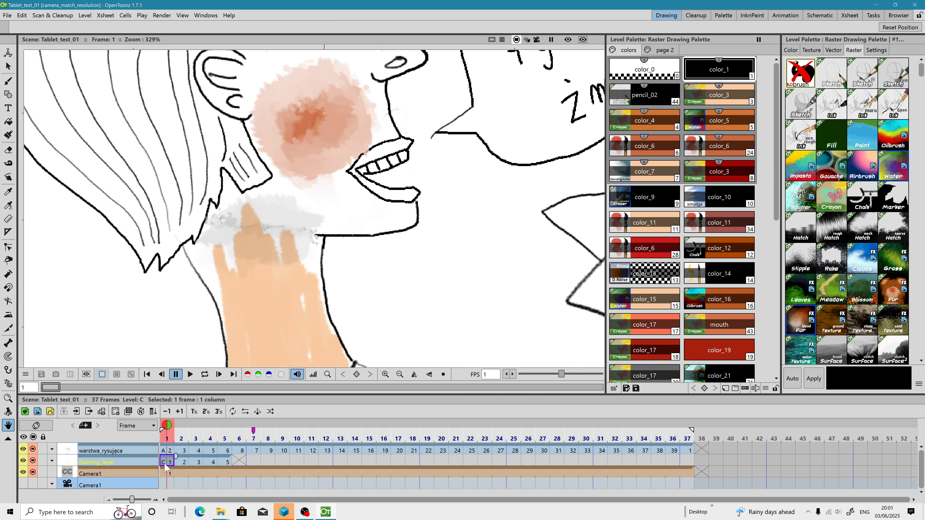
Step: Select the Painting_layer cell in frame 2, pick a skin colour and paint over the neck with the brush
left_click(183, 463)
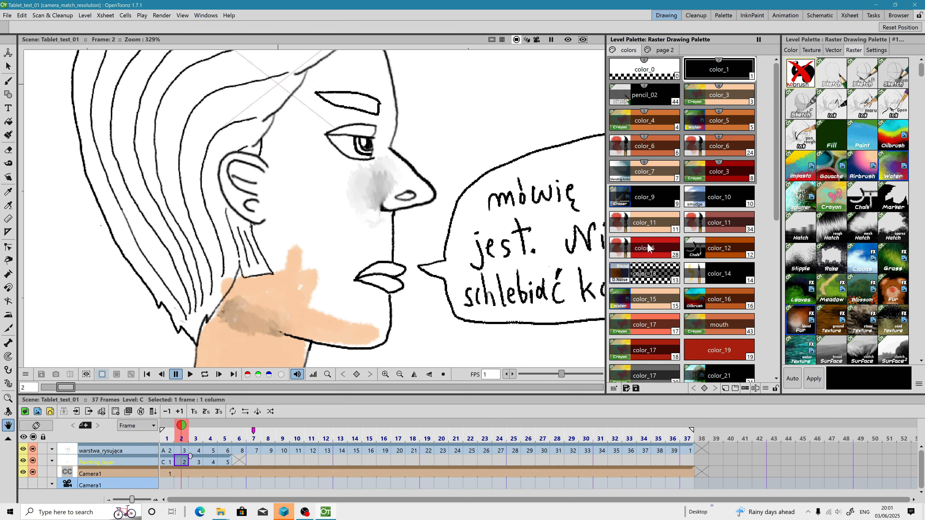
left_click(652, 228)
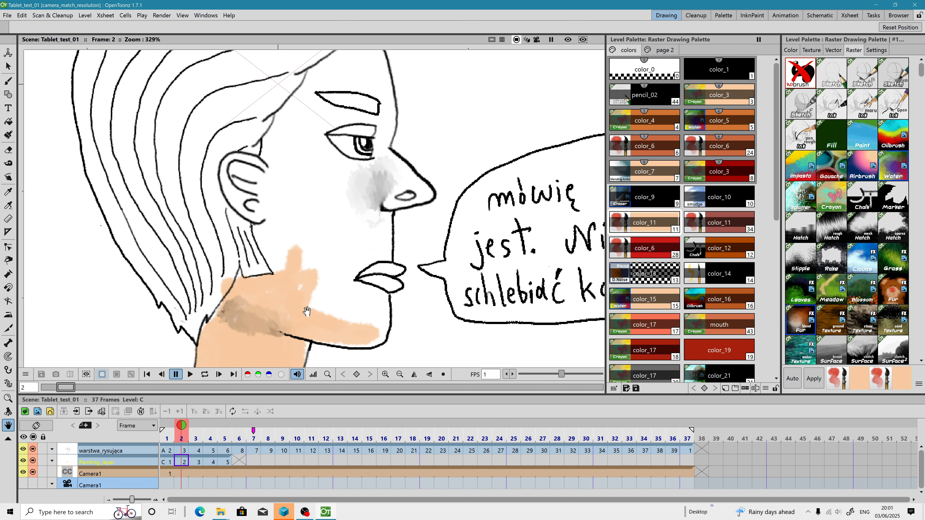
key("b")
mouse_move(350, 303)
left_mouse_down()
mouse_move(370, 331)
mouse_move(359, 339)
mouse_move(381, 333)
mouse_move(384, 302)
mouse_move(371, 314)
mouse_move(380, 295)
mouse_move(339, 291)
mouse_move(349, 280)
mouse_move(357, 286)
mouse_move(335, 268)
mouse_move(368, 257)
mouse_move(347, 276)
mouse_move(368, 253)
mouse_move(383, 253)
mouse_move(372, 229)
mouse_move(314, 291)
mouse_move(330, 282)
mouse_move(333, 293)
mouse_move(365, 230)
mouse_move(386, 241)
mouse_move(389, 214)
mouse_move(307, 276)
mouse_move(345, 227)
mouse_move(301, 256)
mouse_move(278, 249)
mouse_move(299, 288)
mouse_move(296, 222)
mouse_move(309, 264)
left_mouse_up()
Step: Paint a short stroke beside the hand holding the pencil in frame 2
scroll(309, 264, "down", 4)
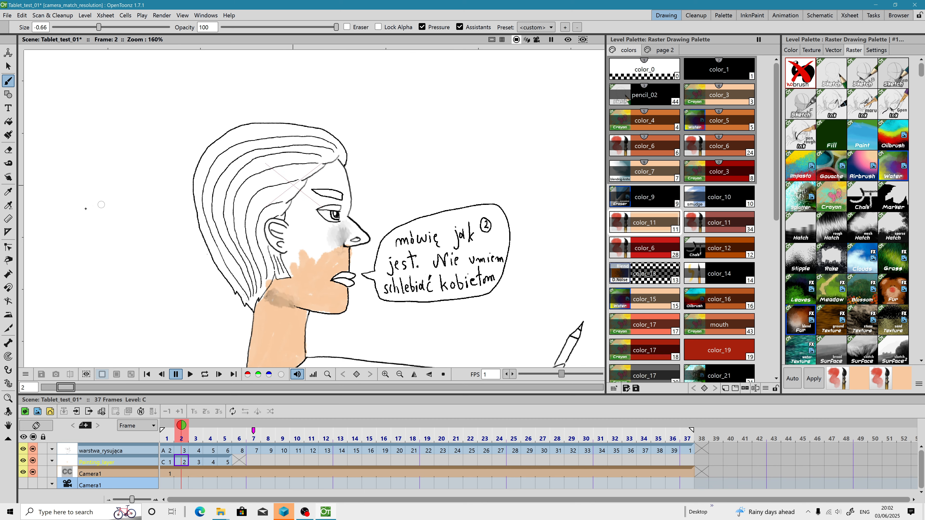
scroll(106, 196, "down", 2)
scroll(372, 275, "down", 5)
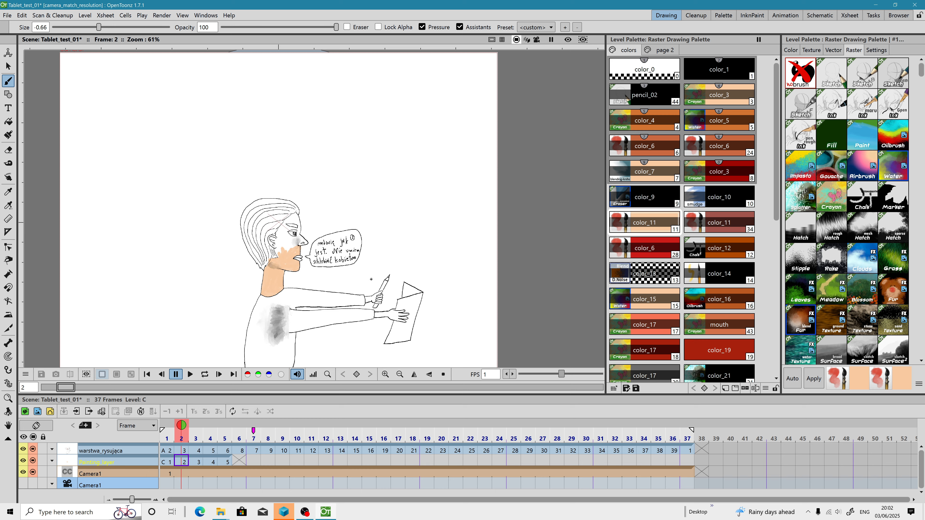
left_click_drag(372, 274, 401, 268)
Step: Open the Painting_layer level's settings to check its DPI and resolution, then close them
scroll(327, 233, "up", 10)
scroll(307, 262, "up", 2)
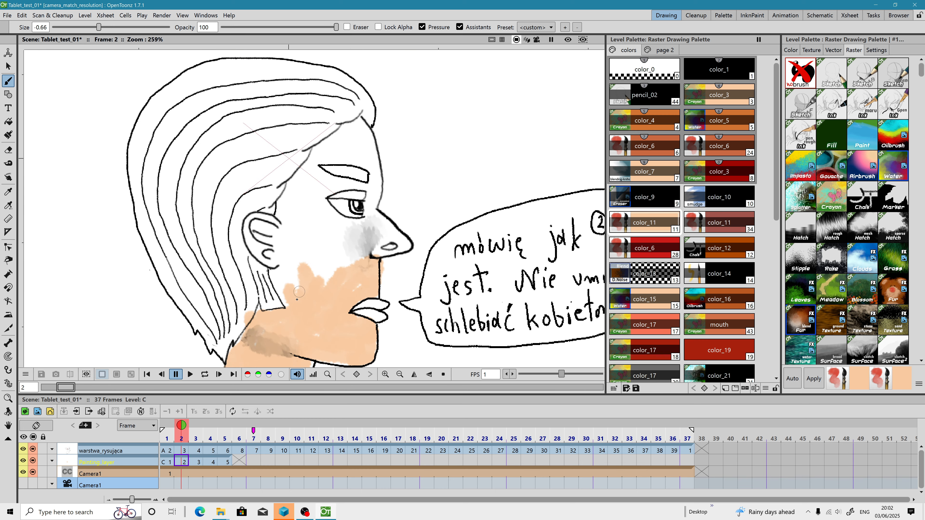
scroll(289, 300, "down", 2)
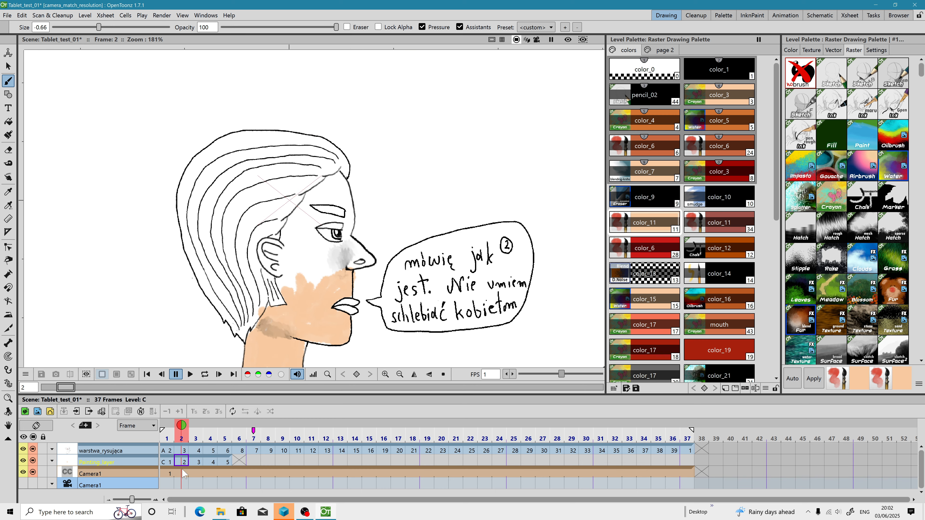
right_click(181, 467)
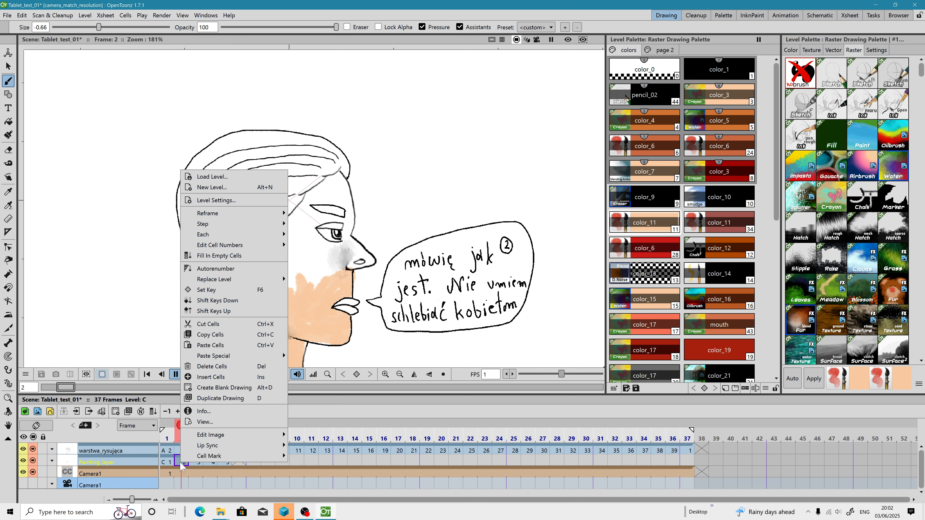
left_click(216, 200)
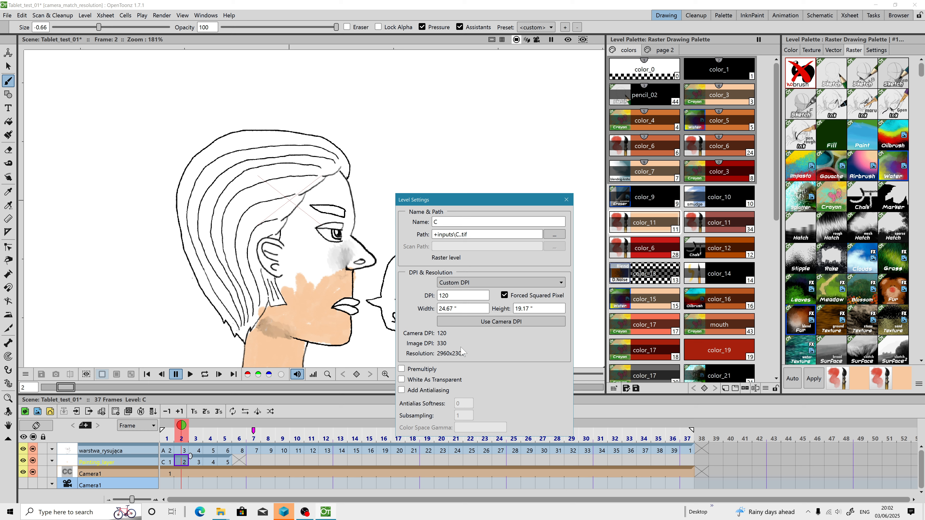
left_click(566, 200)
Step: Extend the skin colour up over the cheek in frame 2
scroll(326, 276, "up", 3)
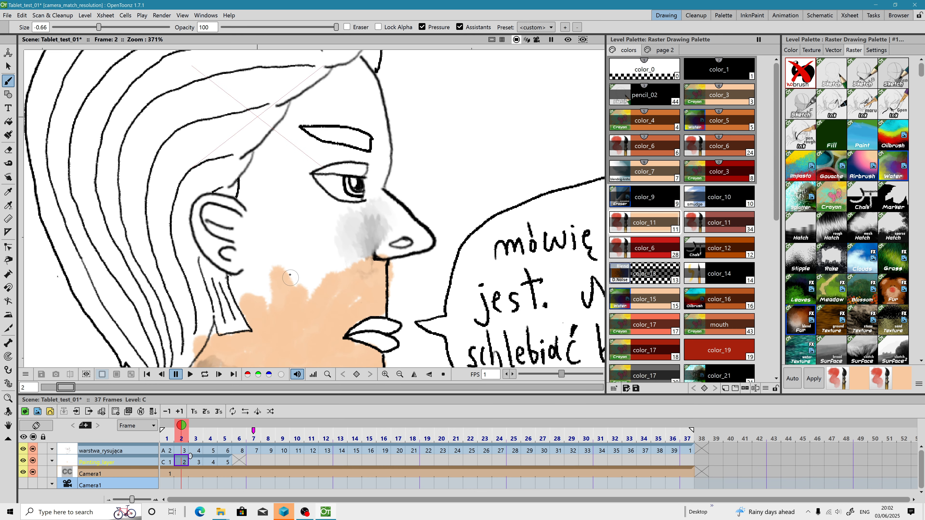
mouse_move(308, 301)
left_mouse_down()
mouse_move(258, 277)
mouse_move(251, 303)
mouse_move(237, 276)
mouse_move(262, 294)
mouse_move(266, 263)
mouse_move(234, 263)
mouse_move(193, 212)
mouse_move(225, 208)
mouse_move(252, 232)
mouse_move(212, 217)
mouse_move(257, 254)
mouse_move(236, 234)
mouse_move(251, 253)
mouse_move(217, 238)
mouse_move(214, 252)
mouse_move(331, 251)
mouse_move(298, 269)
mouse_move(312, 279)
mouse_move(356, 267)
mouse_move(400, 238)
mouse_move(343, 246)
mouse_move(322, 284)
mouse_move(346, 273)
mouse_move(358, 279)
mouse_move(395, 233)
mouse_move(390, 252)
mouse_move(419, 246)
mouse_move(418, 231)
mouse_move(373, 212)
mouse_move(418, 229)
mouse_move(379, 199)
mouse_move(325, 237)
mouse_move(329, 220)
mouse_move(313, 221)
mouse_move(351, 223)
mouse_move(361, 211)
mouse_move(286, 195)
mouse_move(287, 230)
left_mouse_up()
Step: Select frame 1 of Painting_layer, paint more skin over the neck and save all
scroll(288, 230, "down", 2)
left_click(170, 461)
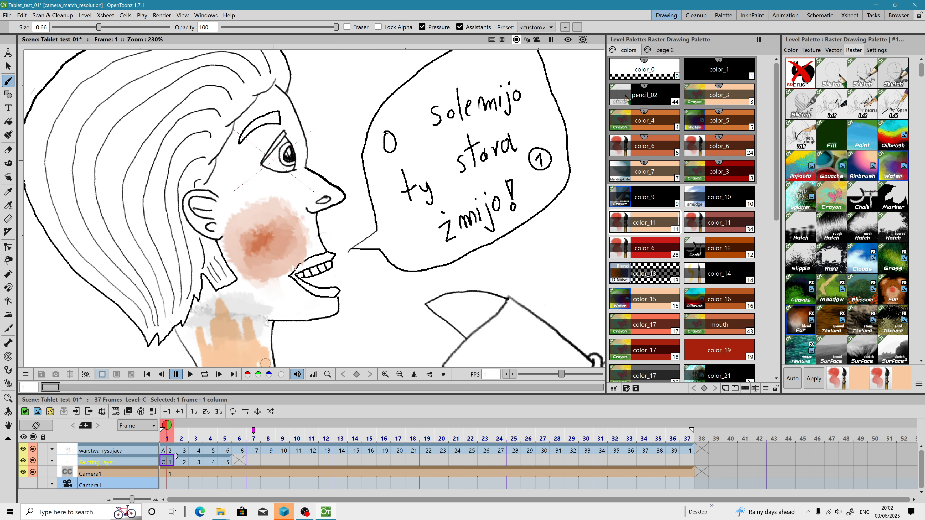
left_click_drag(265, 363, 274, 286)
left_click(7, 15)
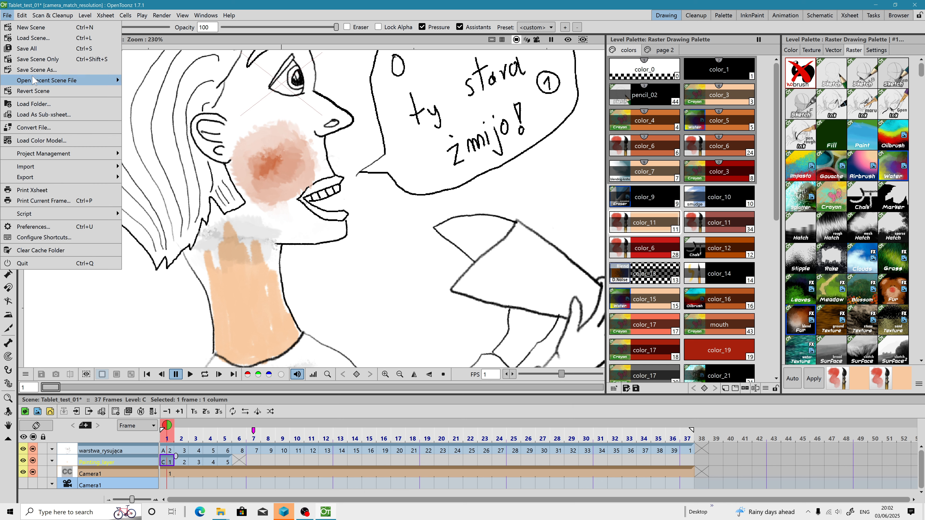
left_click(45, 49)
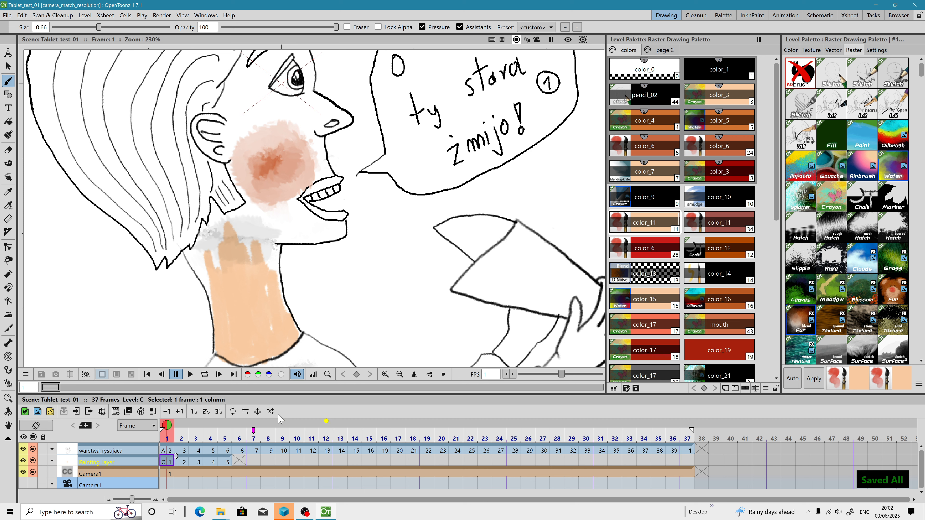
Step: Paint a short stroke across the chin in frame 1
scroll(289, 228, "down", 8)
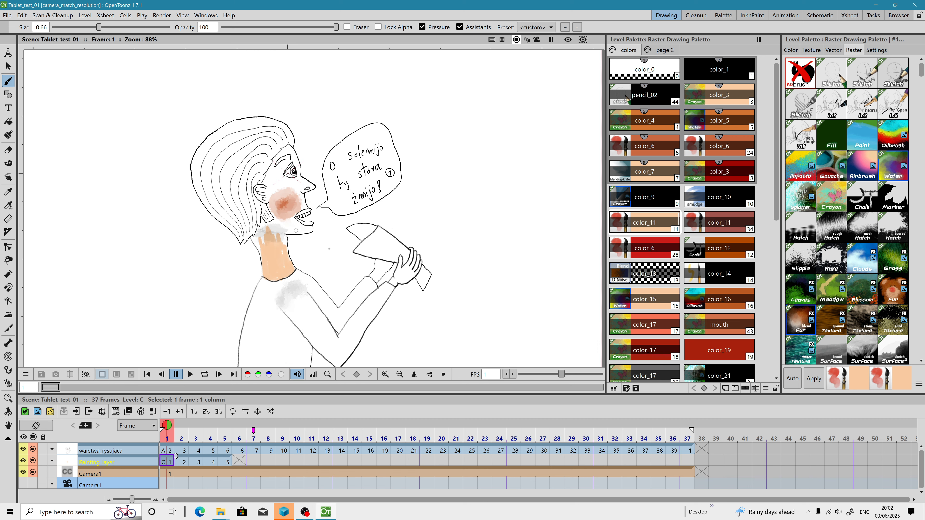
left_click_drag(289, 228, 248, 239)
Step: Review the Drawing preferences for default level type and raster level format, keeping Raster Level and tif, then close them
left_click(7, 16)
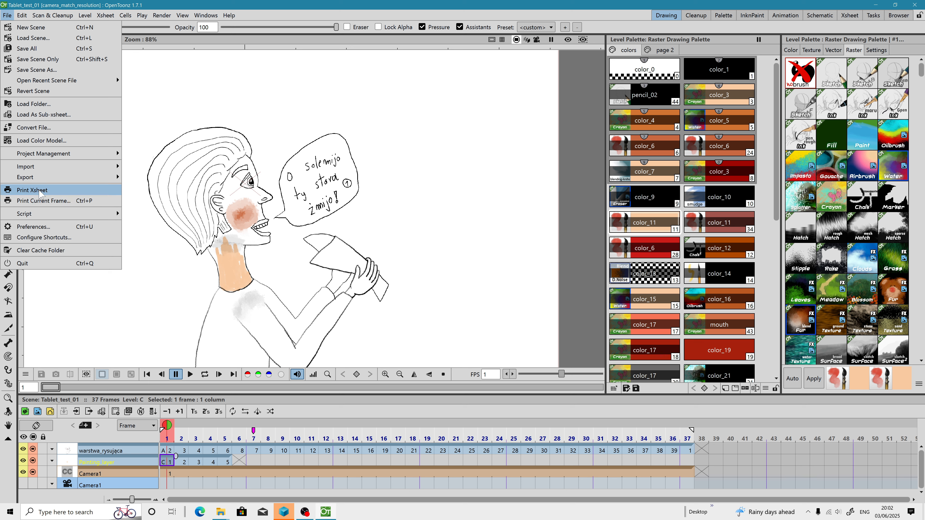
left_click(44, 230)
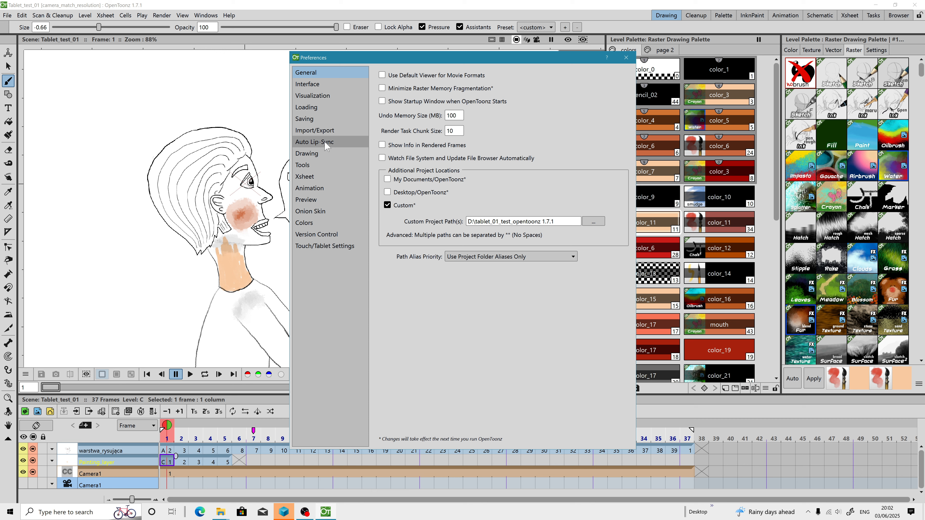
left_click(323, 154)
left_click(512, 92)
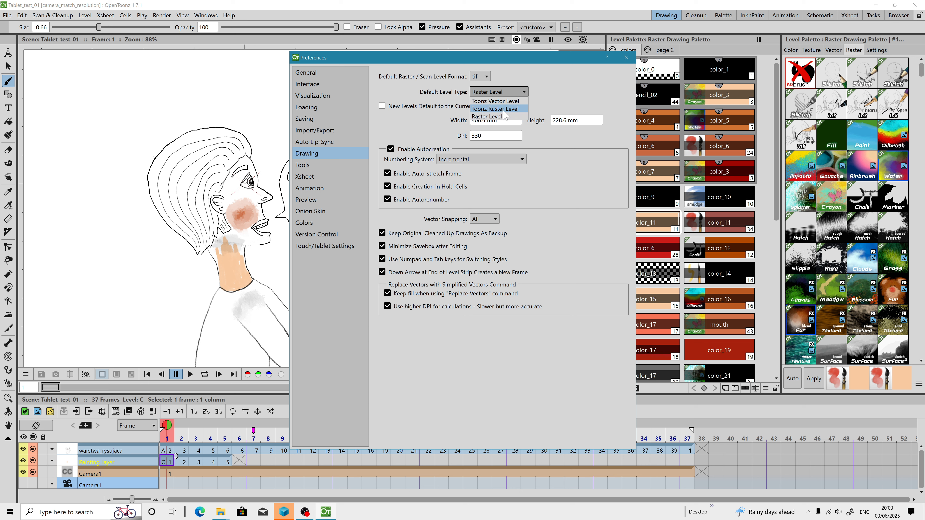
left_click(549, 120)
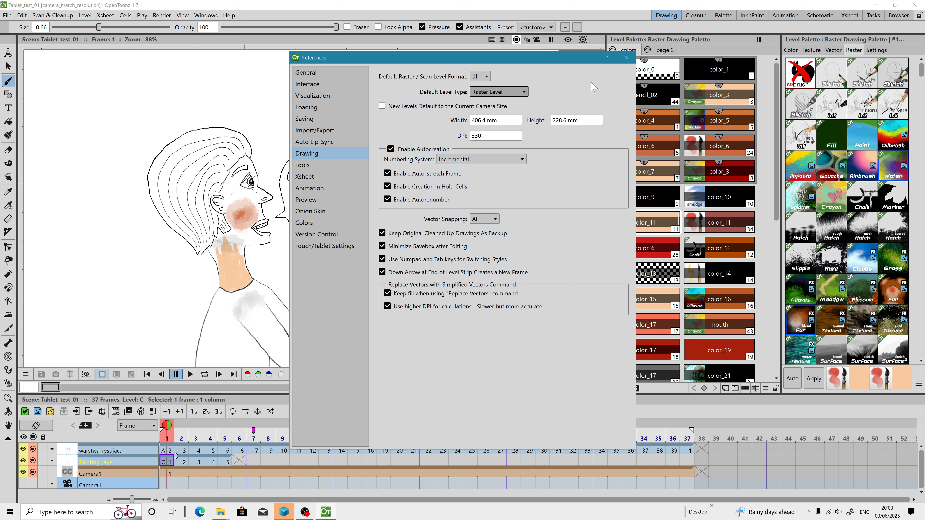
left_click(482, 77)
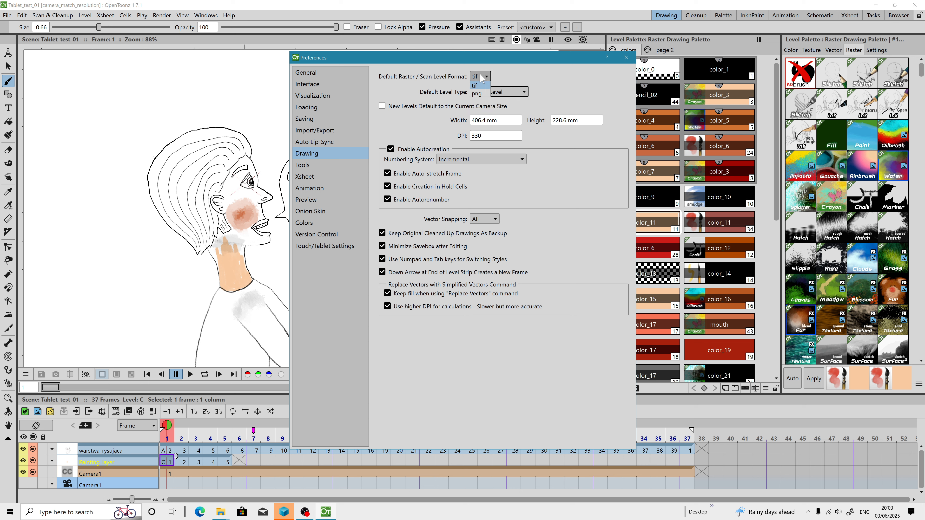
left_click(479, 86)
scroll(232, 250, "up", 4)
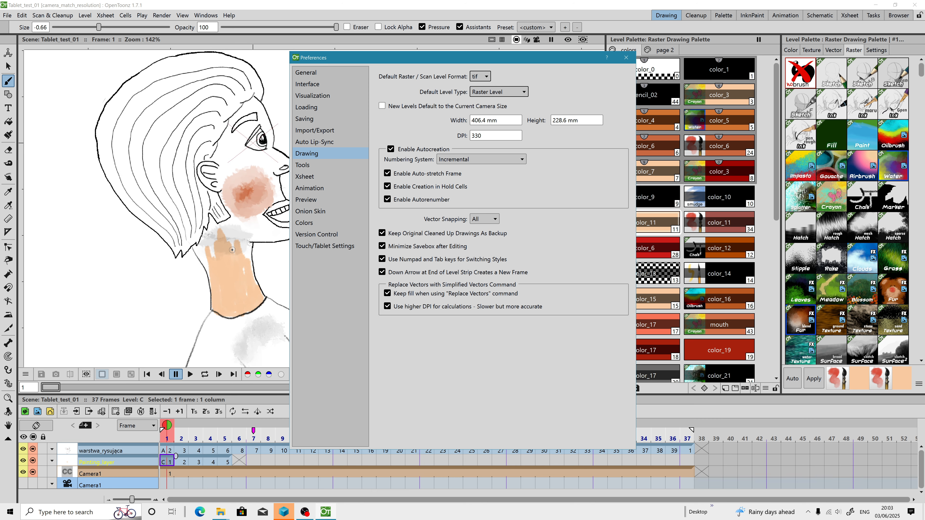
scroll(209, 275, "down", 1)
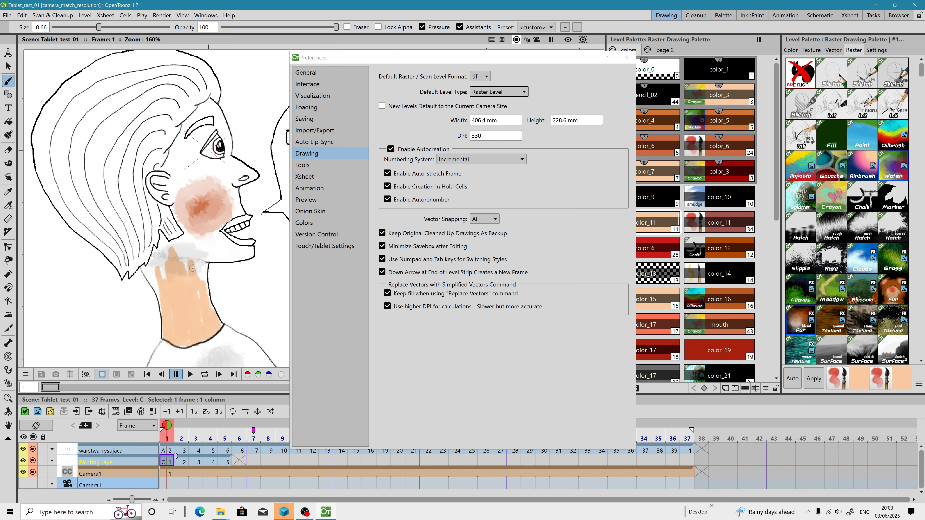
scroll(192, 268, "up", 5)
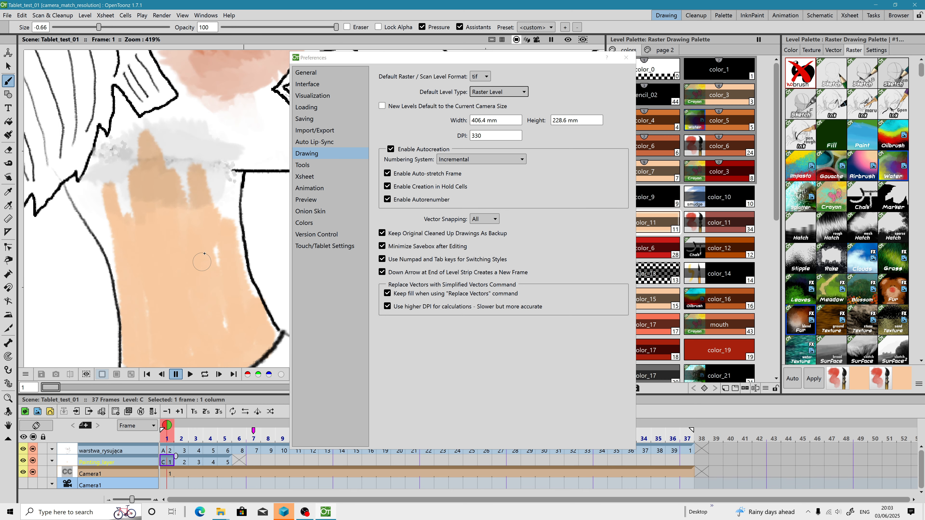
left_click(626, 57)
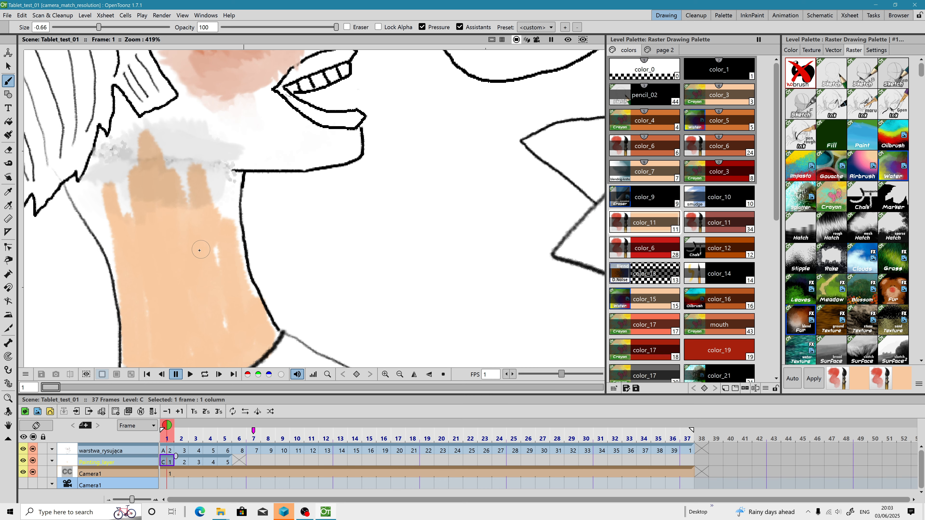
Step: Paint additional strokes down the neck and up across the cheek blush in frame 1
scroll(305, 251, "down", 2)
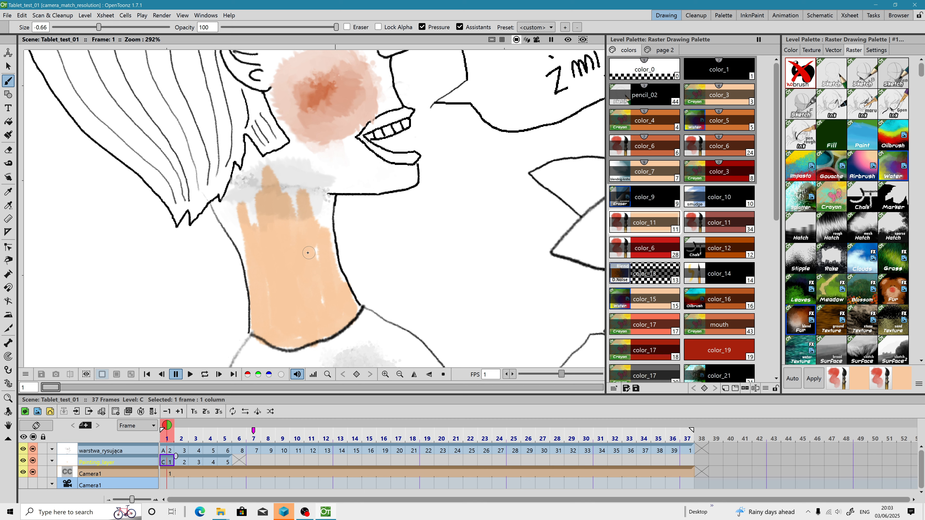
scroll(308, 253, "down", 1)
left_click_drag(327, 218, 340, 271)
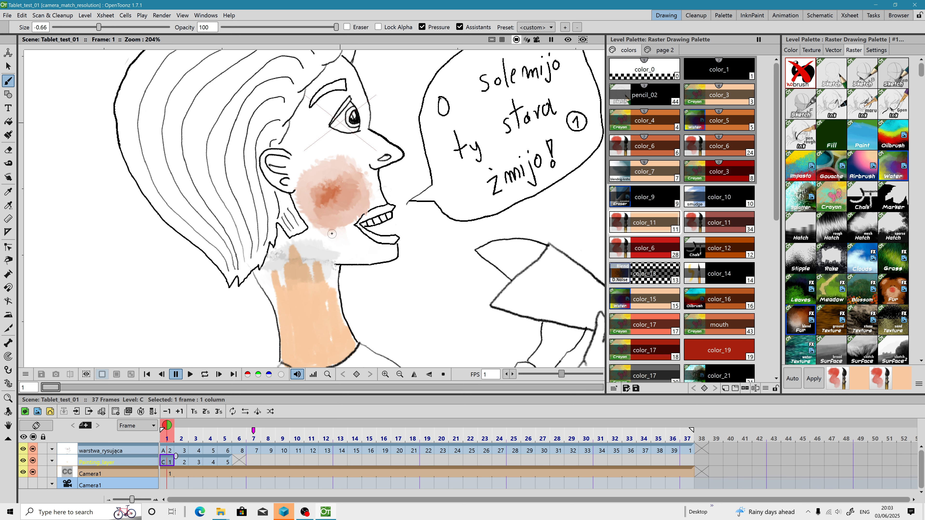
scroll(331, 234, "up", 1)
mouse_move(330, 234)
left_mouse_down()
mouse_move(329, 150)
mouse_move(326, 231)
mouse_move(317, 229)
mouse_move(321, 138)
mouse_move(340, 183)
mouse_move(340, 216)
mouse_move(345, 192)
left_mouse_up()
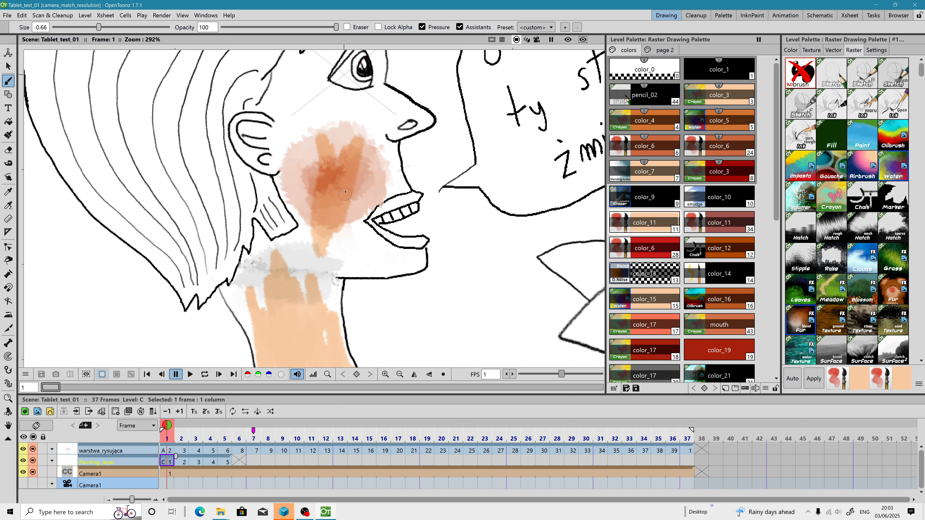
Step: Toggle the Painting_layer and drawing layer visibility off and back on to compare
left_click(33, 462)
left_click(33, 462)
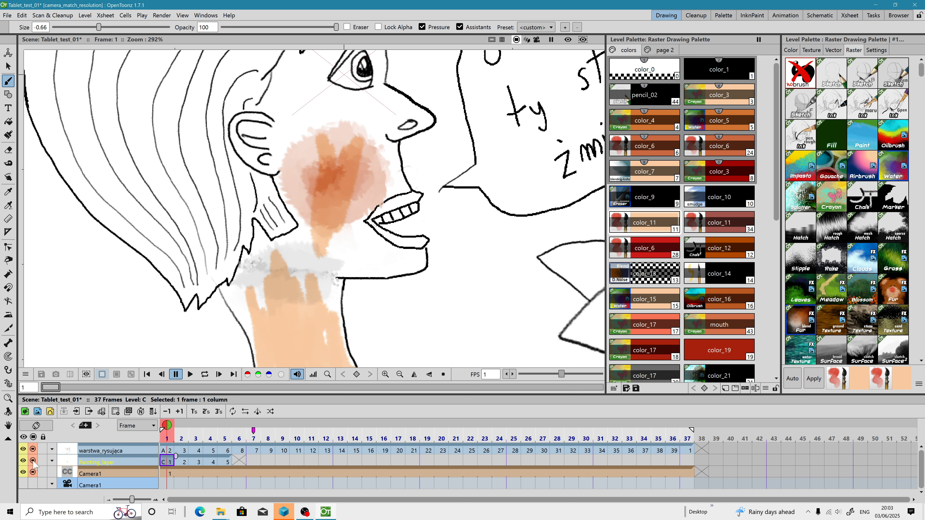
left_click(32, 449)
left_click(33, 450)
Step: Save all and switch to OBS Studio
left_click(7, 15)
left_click(33, 53)
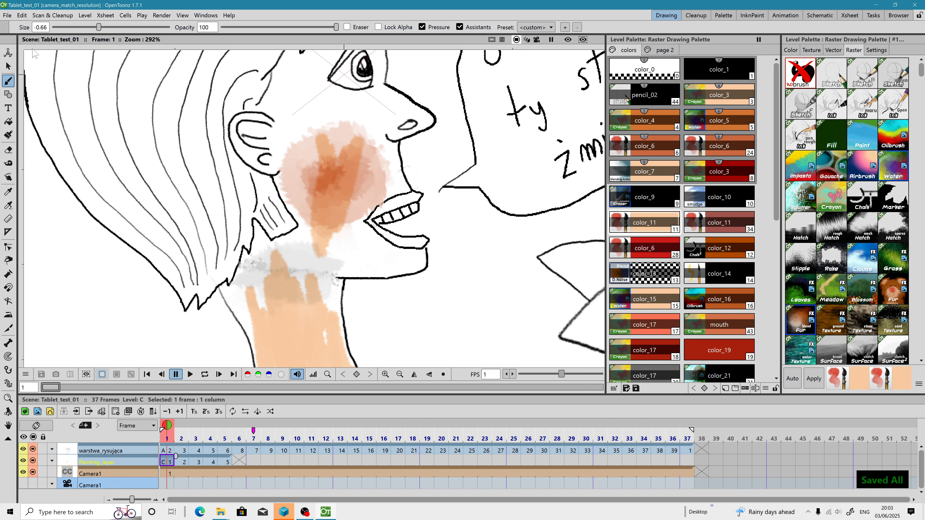
left_click(305, 512)
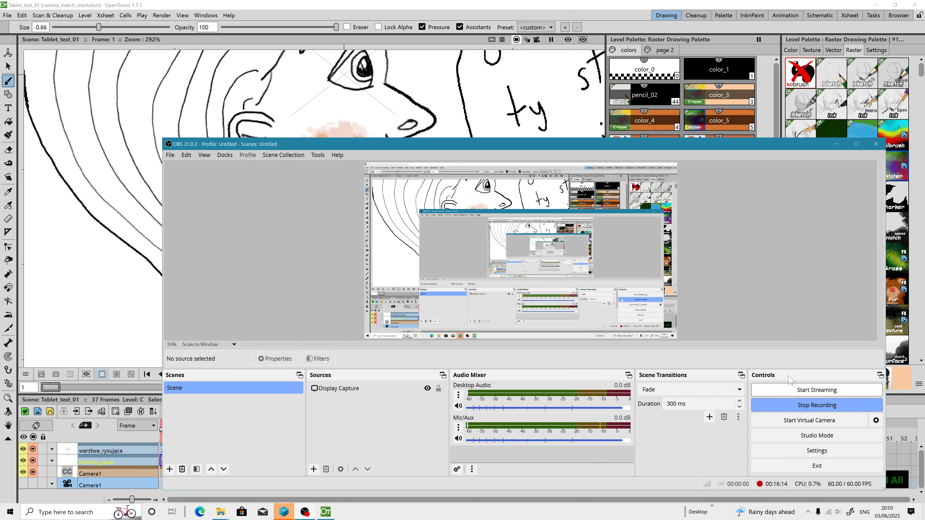